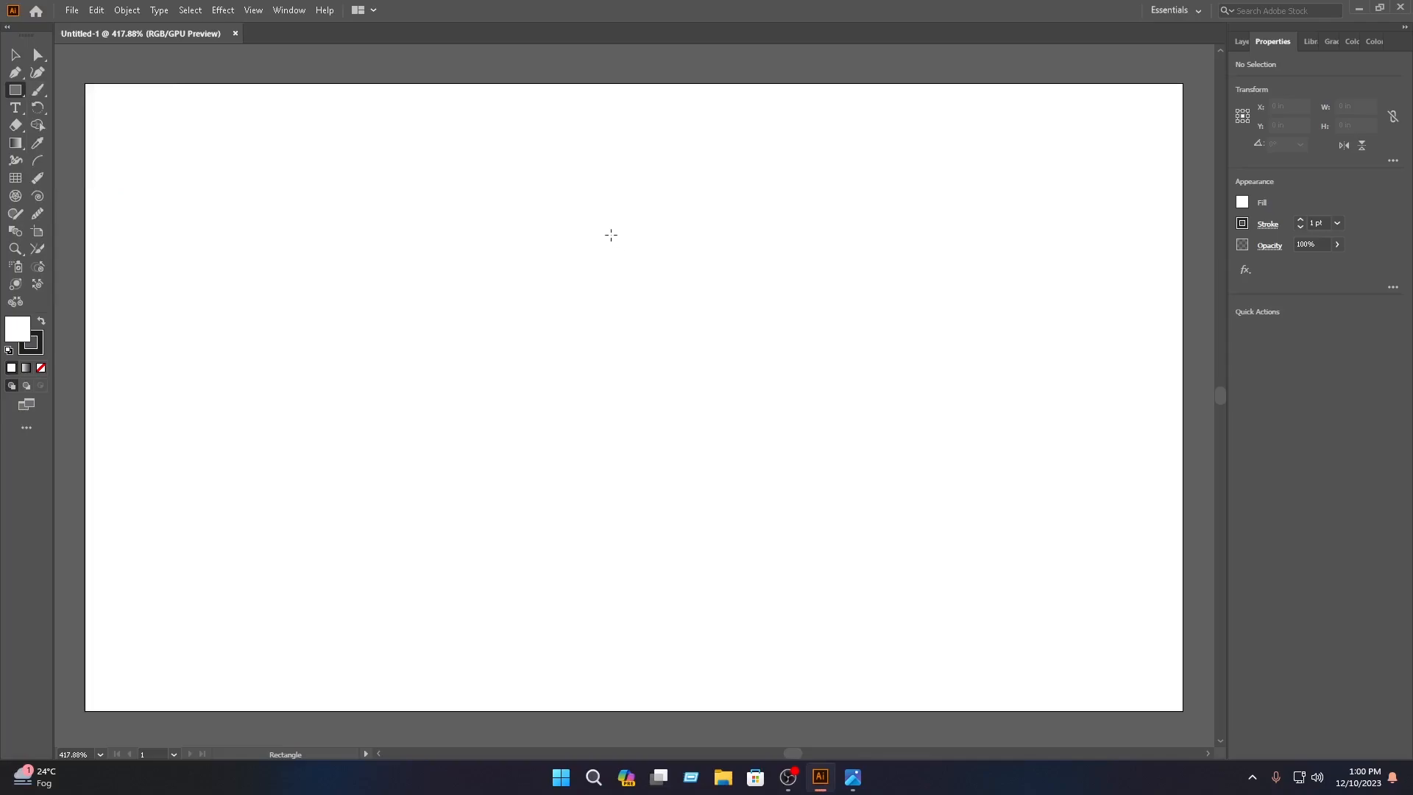
Draw a tall rectangle about 1.14 in high and shift its two top corners right, slanting it to about 0.49 in overall width
mouse_move(607, 236)
left_mouse_down()
mouse_move(902, 537)
mouse_move(646, 555)
mouse_move(700, 569)
mouse_move(689, 592)
left_mouse_up()
left_click(37, 56)
left_click_drag(690, 236, 738, 236)
left_click(689, 237)
left_click_drag(608, 236, 762, 243)
left_click_drag(655, 237, 677, 236)
Move the slanted parallelogram into the left half of the artboard and deselect it
left_click(15, 55)
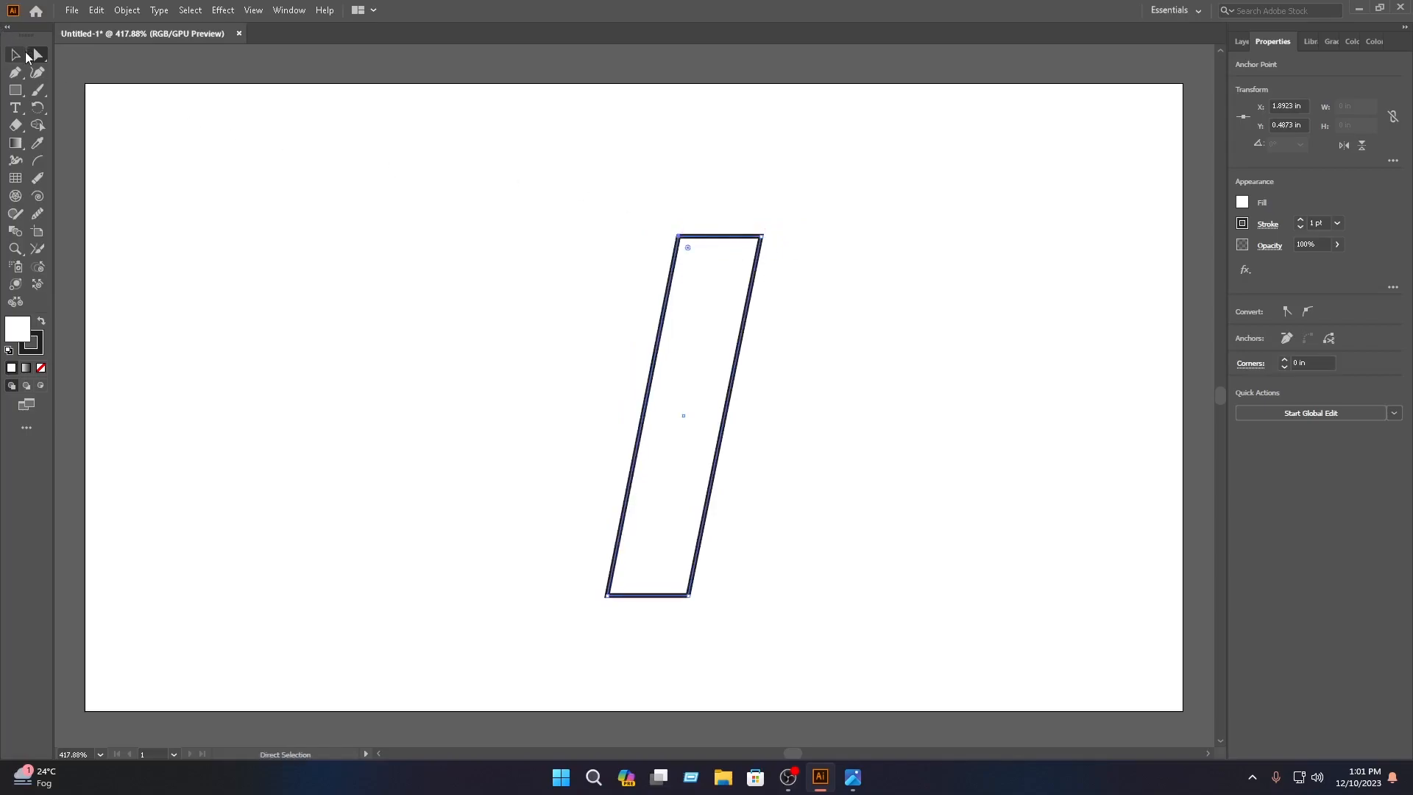
left_click_drag(742, 248, 527, 233)
left_click(567, 267)
Duplicate the parallelogram, scale the copy to about 0.44 by 0.99 in, rotate it about 27° and place it beside the original's right side
left_click(525, 311)
left_click_drag(537, 309, 747, 366)
left_click_drag(600, 459, 879, 463)
left_click_drag(886, 303, 803, 307)
left_click_drag(836, 417, 645, 418)
left_click(794, 363)
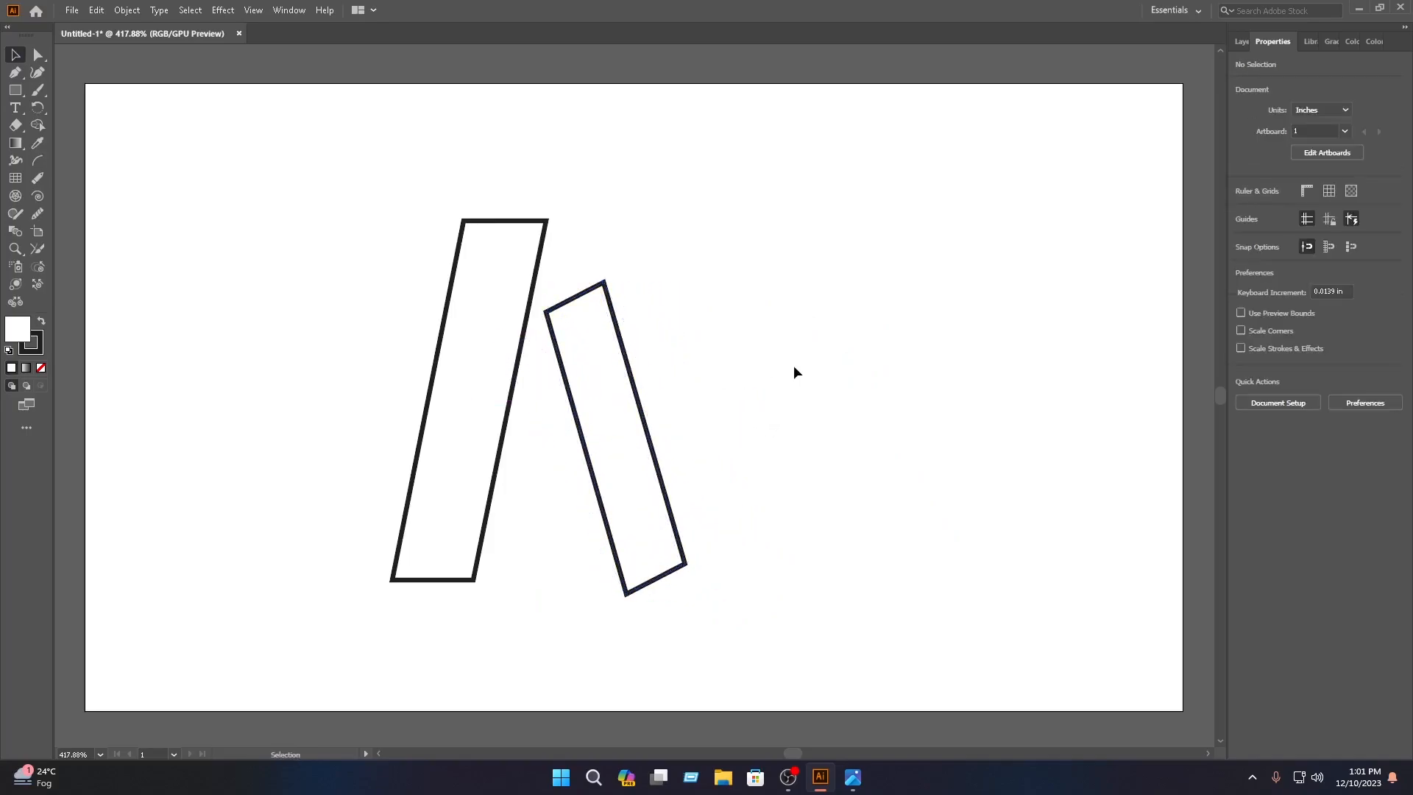
Shorten the rotated copy from its upper end to form a short right leg
left_click(597, 295)
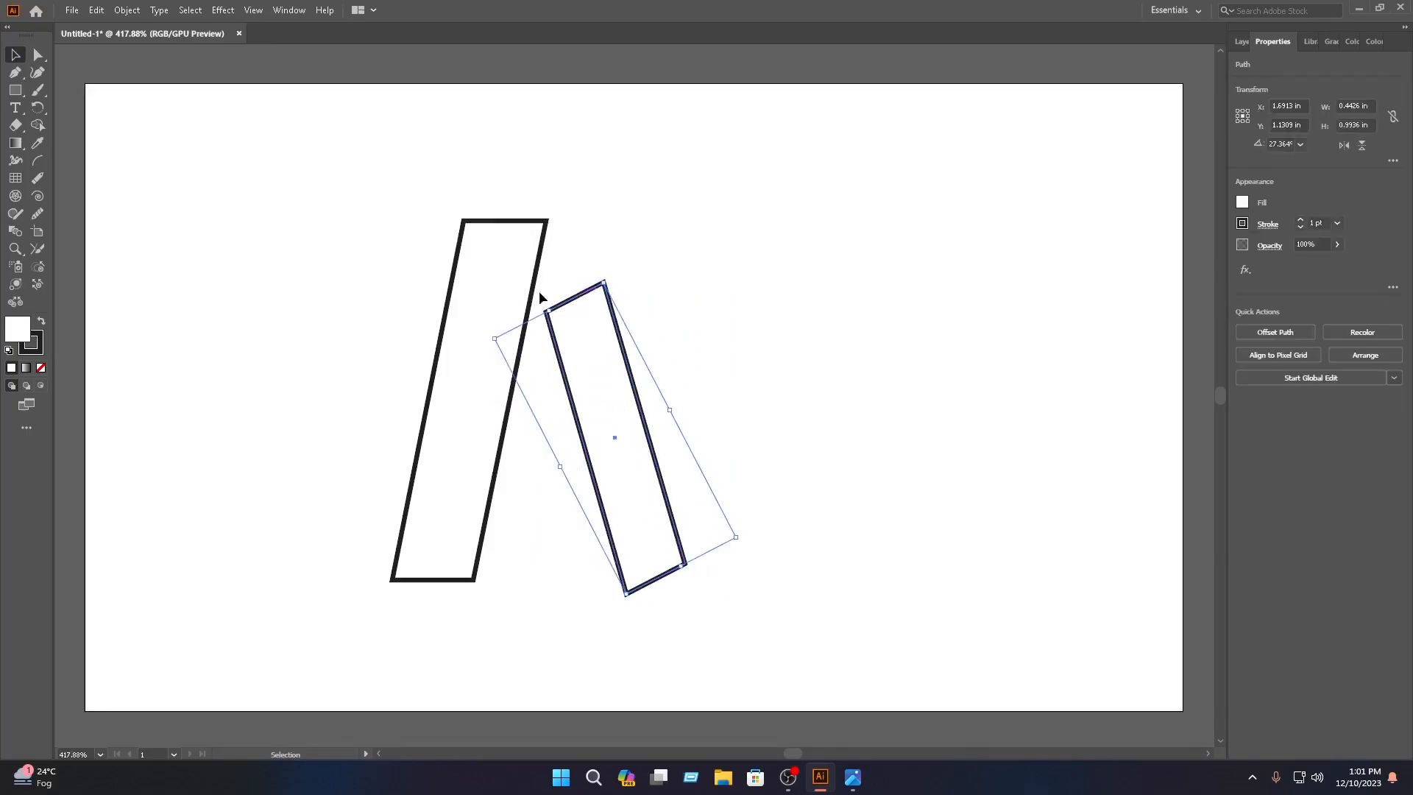
left_click_drag(551, 309, 607, 375)
left_click(639, 285)
Slant the tall left parallelogram further by moving its two top corners right, above the short leg
left_click(467, 398)
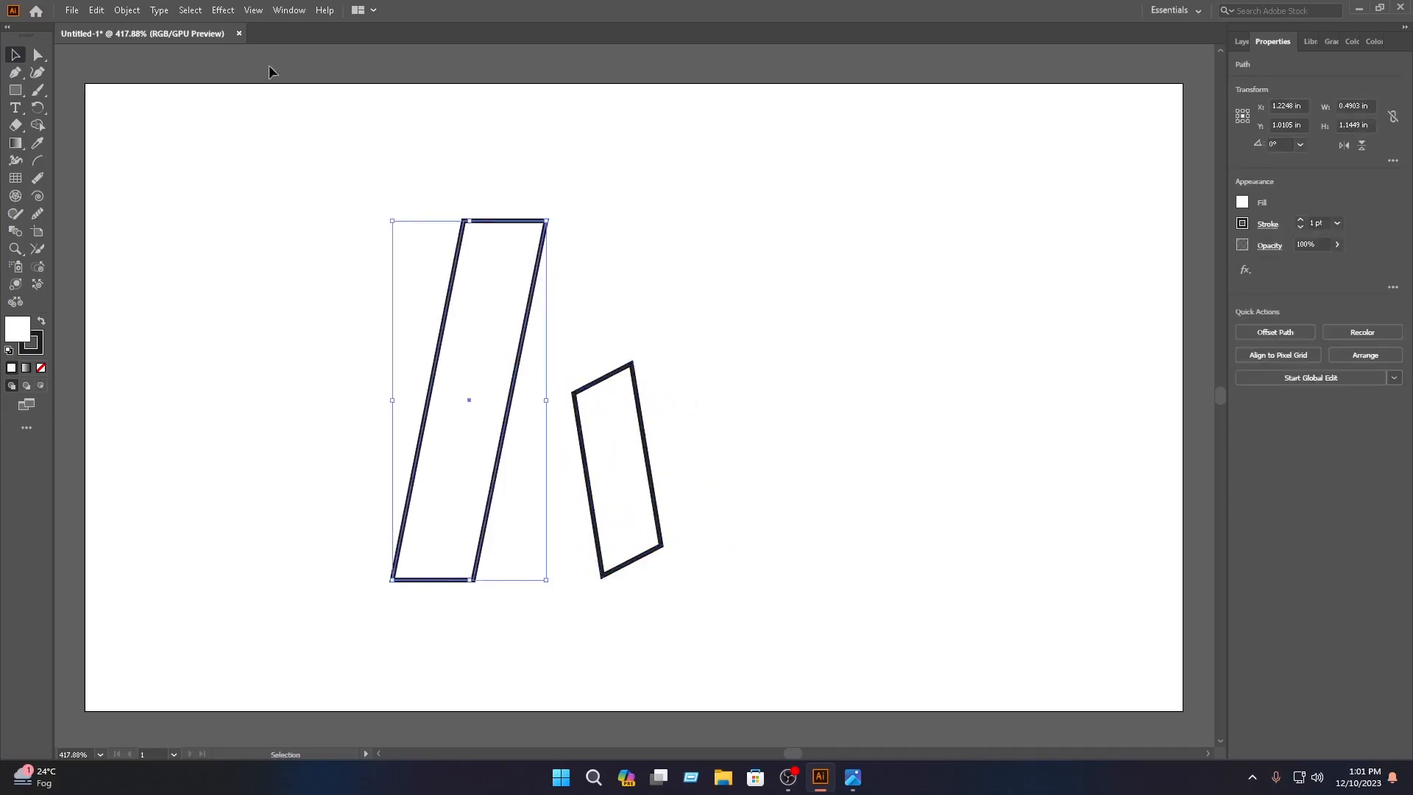
left_click(46, 54)
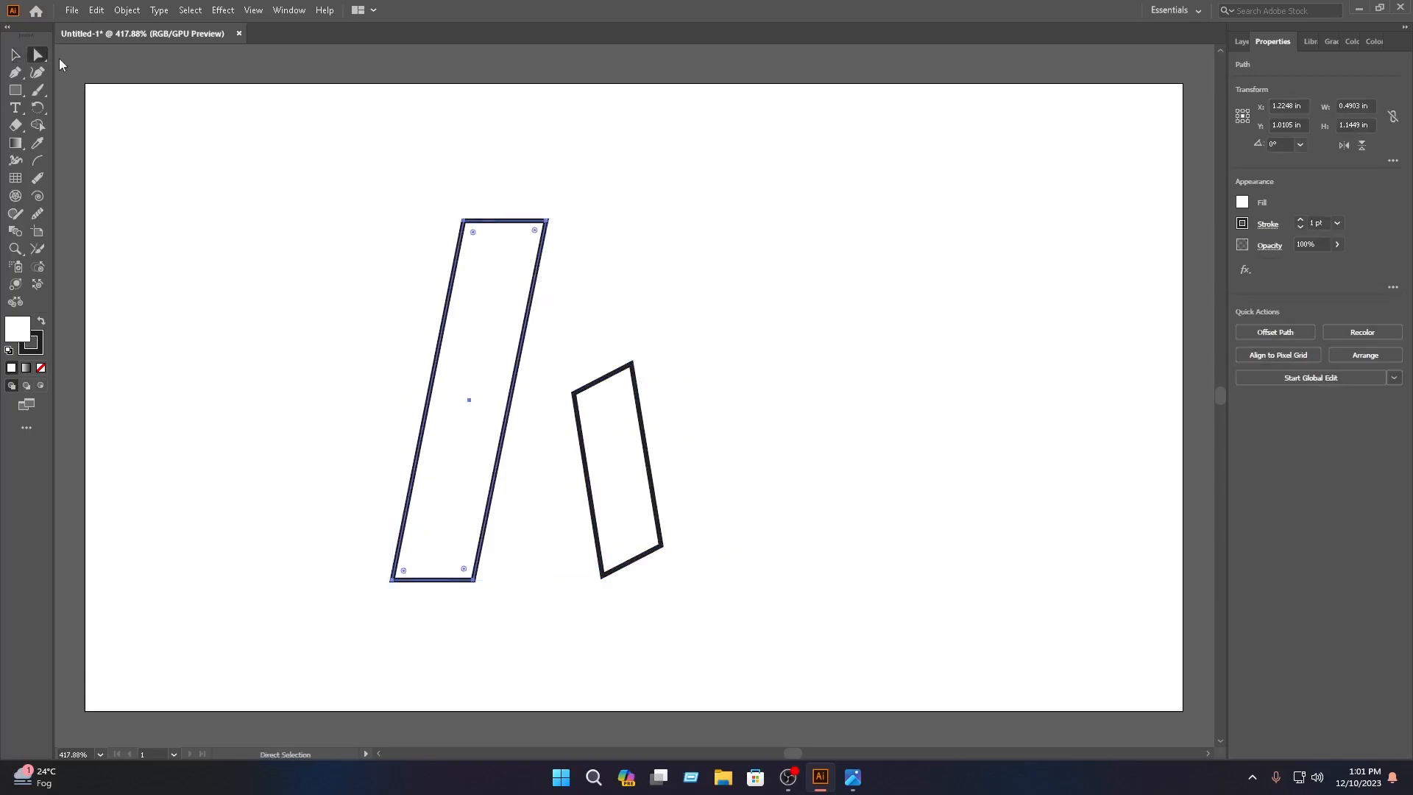
left_click(546, 221)
left_click_drag(546, 221, 635, 232)
left_click_drag(463, 220, 562, 226)
left_click(776, 256)
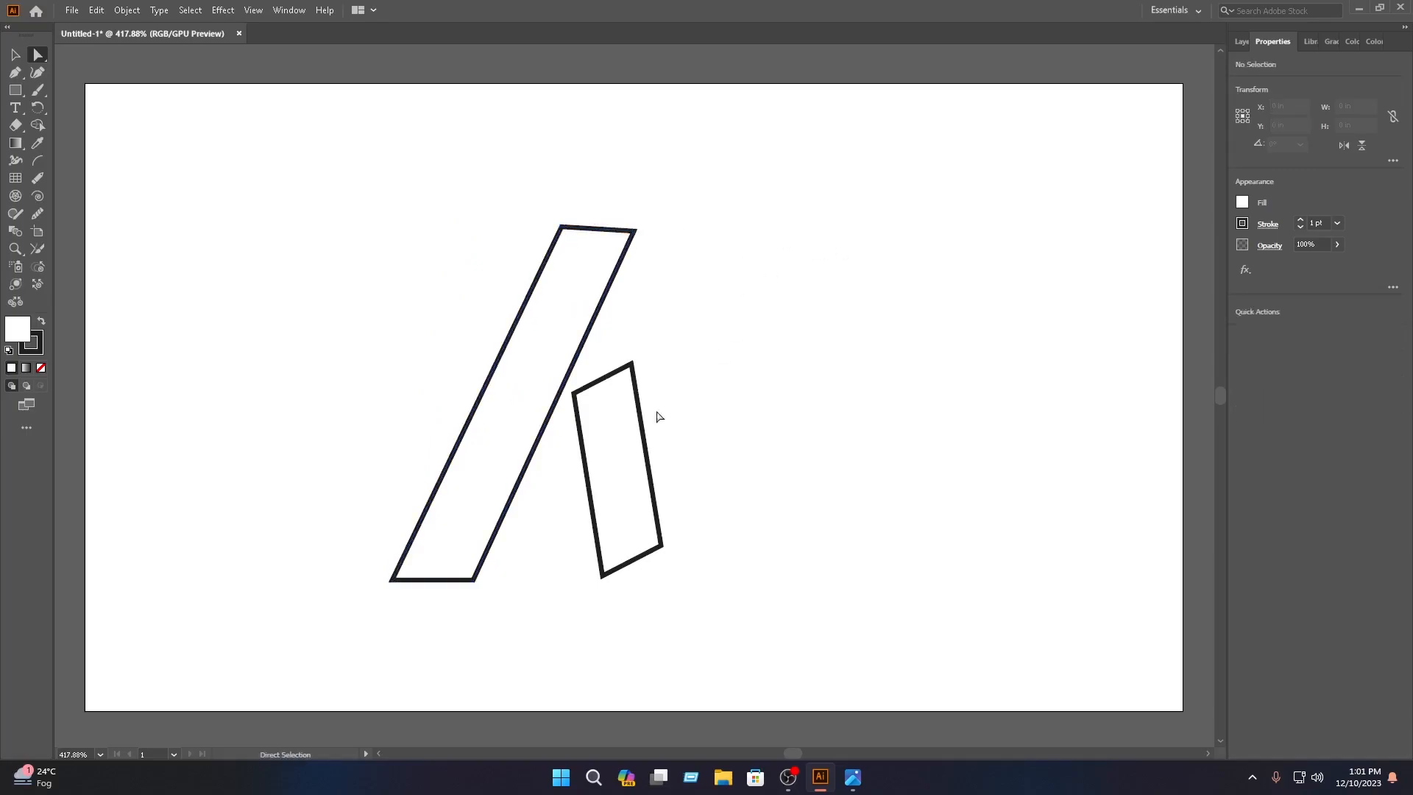
Shift both long sides of the short right leg to the right, leaving a gap to the tall leg
left_click_drag(644, 433, 686, 420)
left_click_drag(587, 473, 622, 461)
left_click(829, 325)
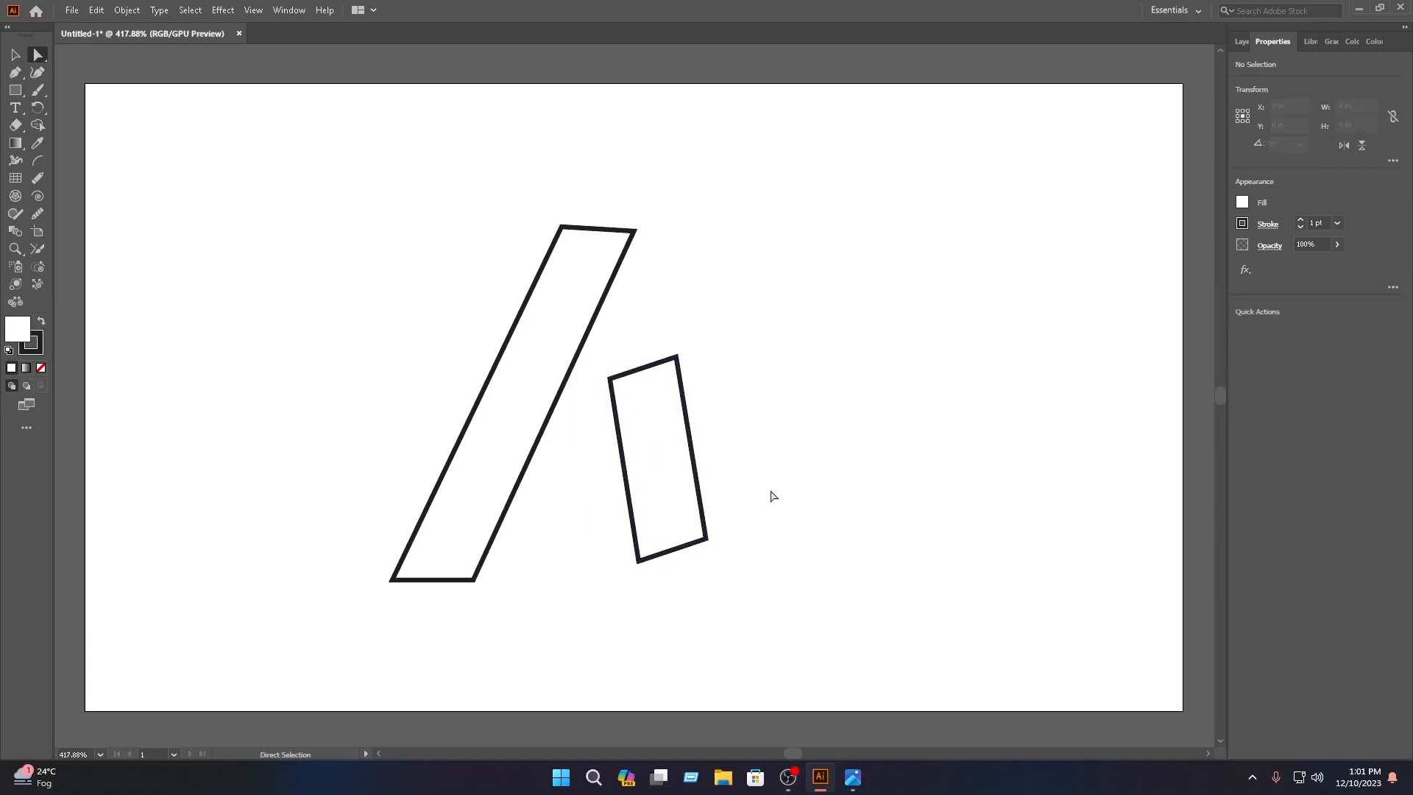
Draw a closed four-sided Pen shape linking the tall leg's top right corner and right edge to the short leg's top edge
left_click(17, 74)
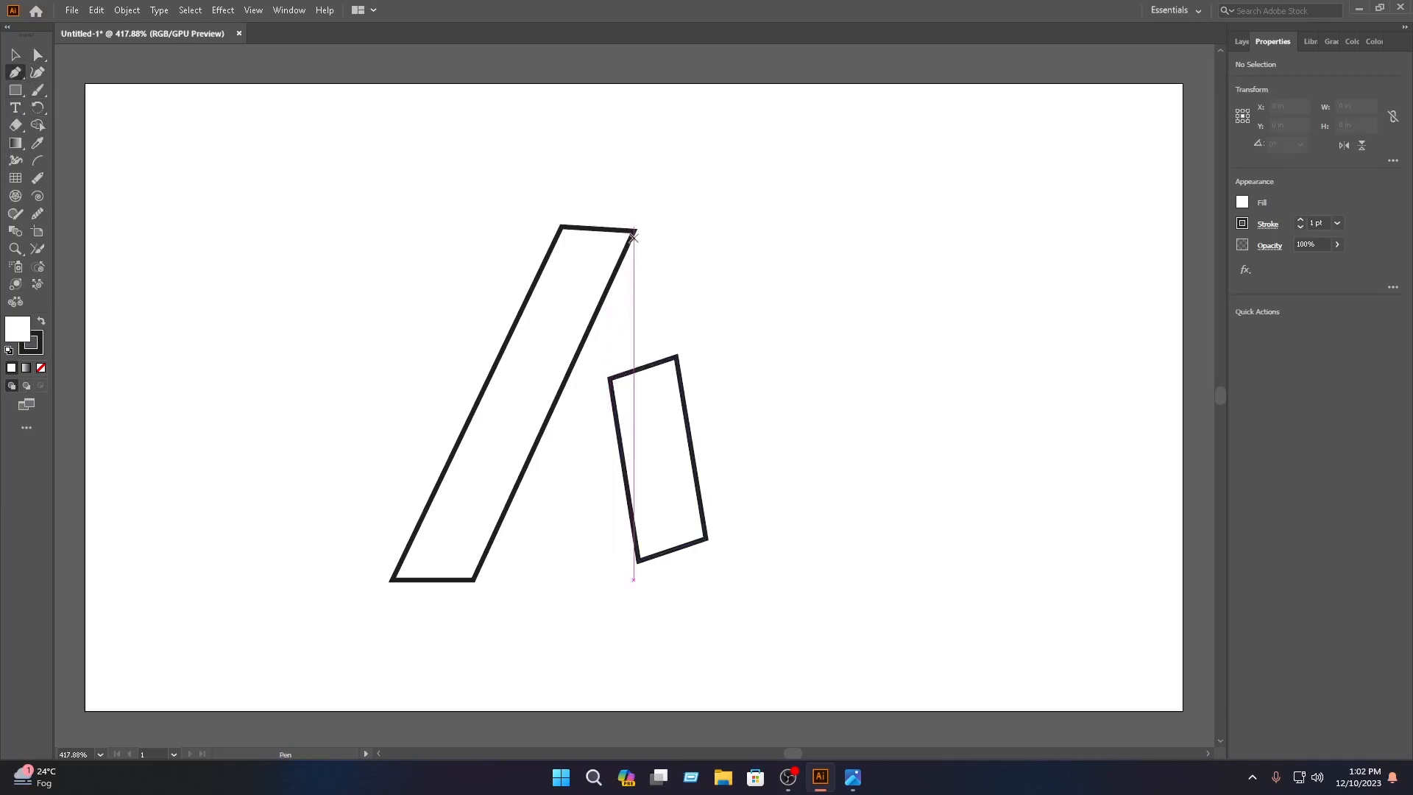
left_click(634, 230)
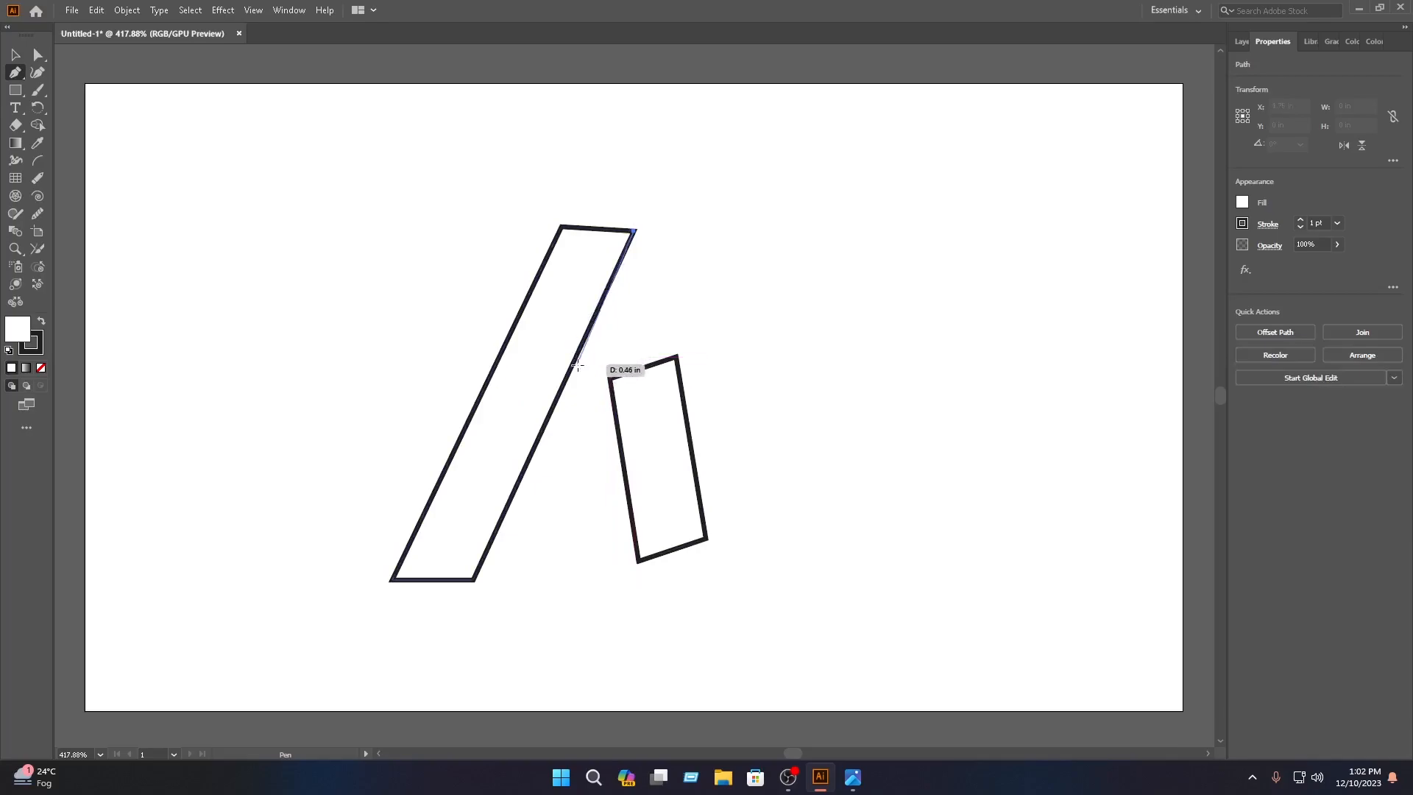
left_click(577, 358)
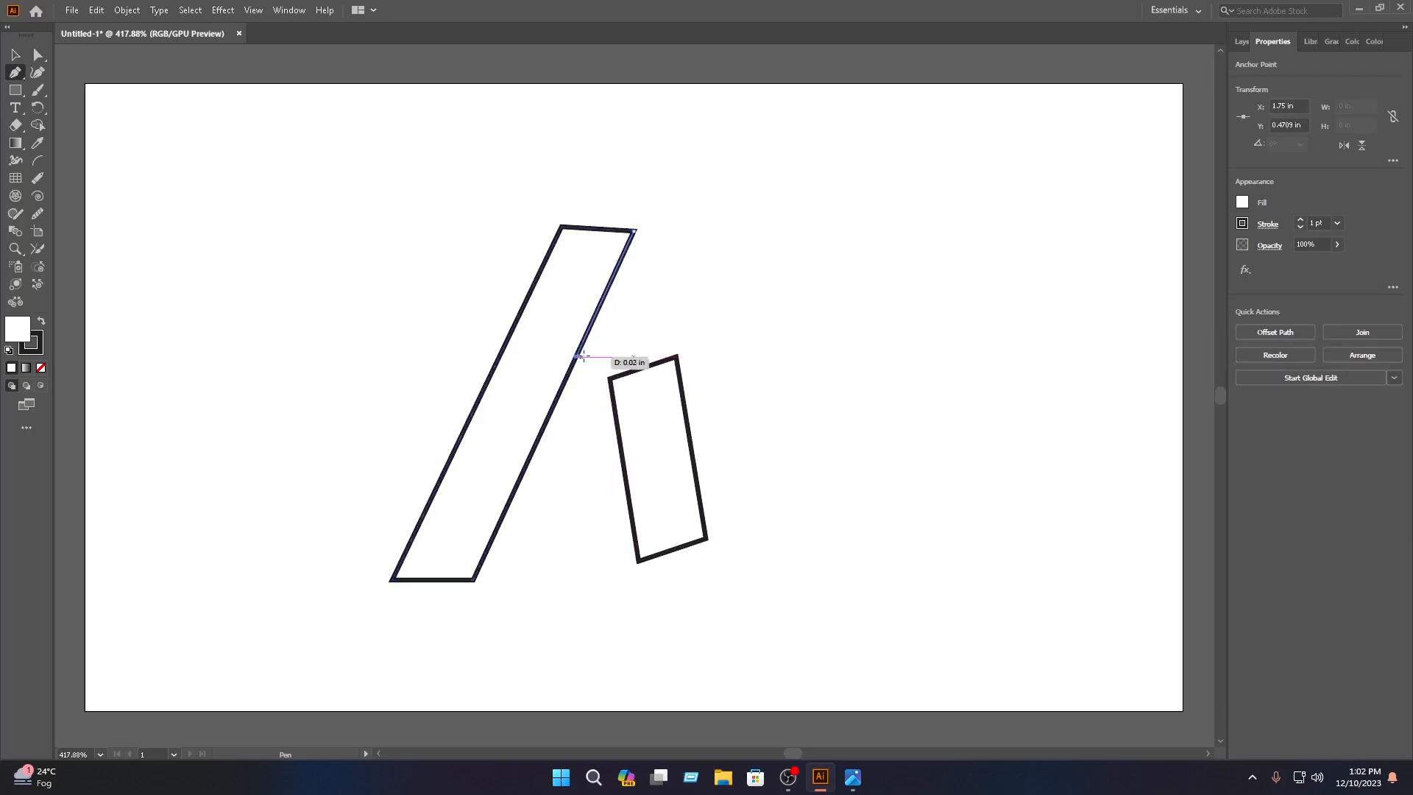
left_click(610, 380)
left_click(677, 357)
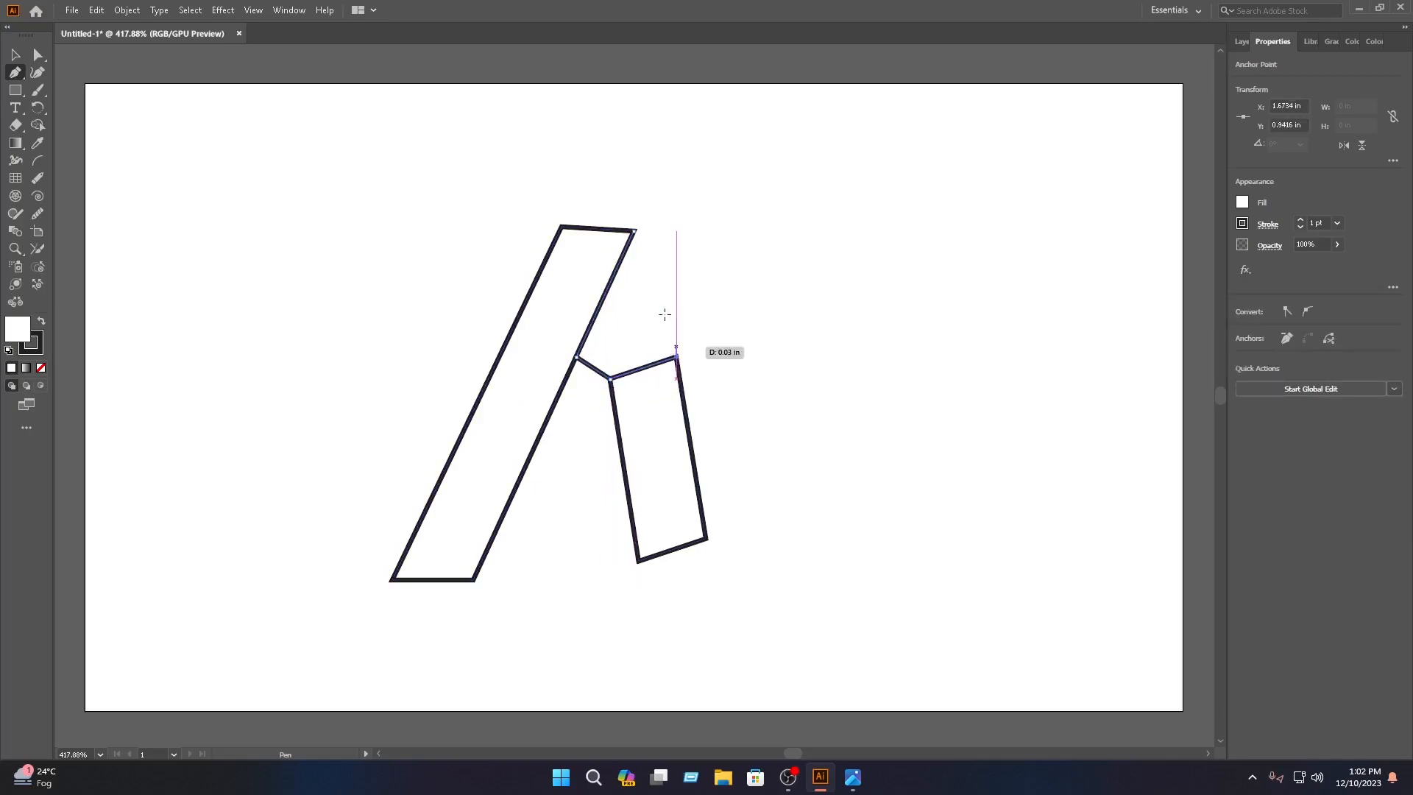
left_click(634, 231)
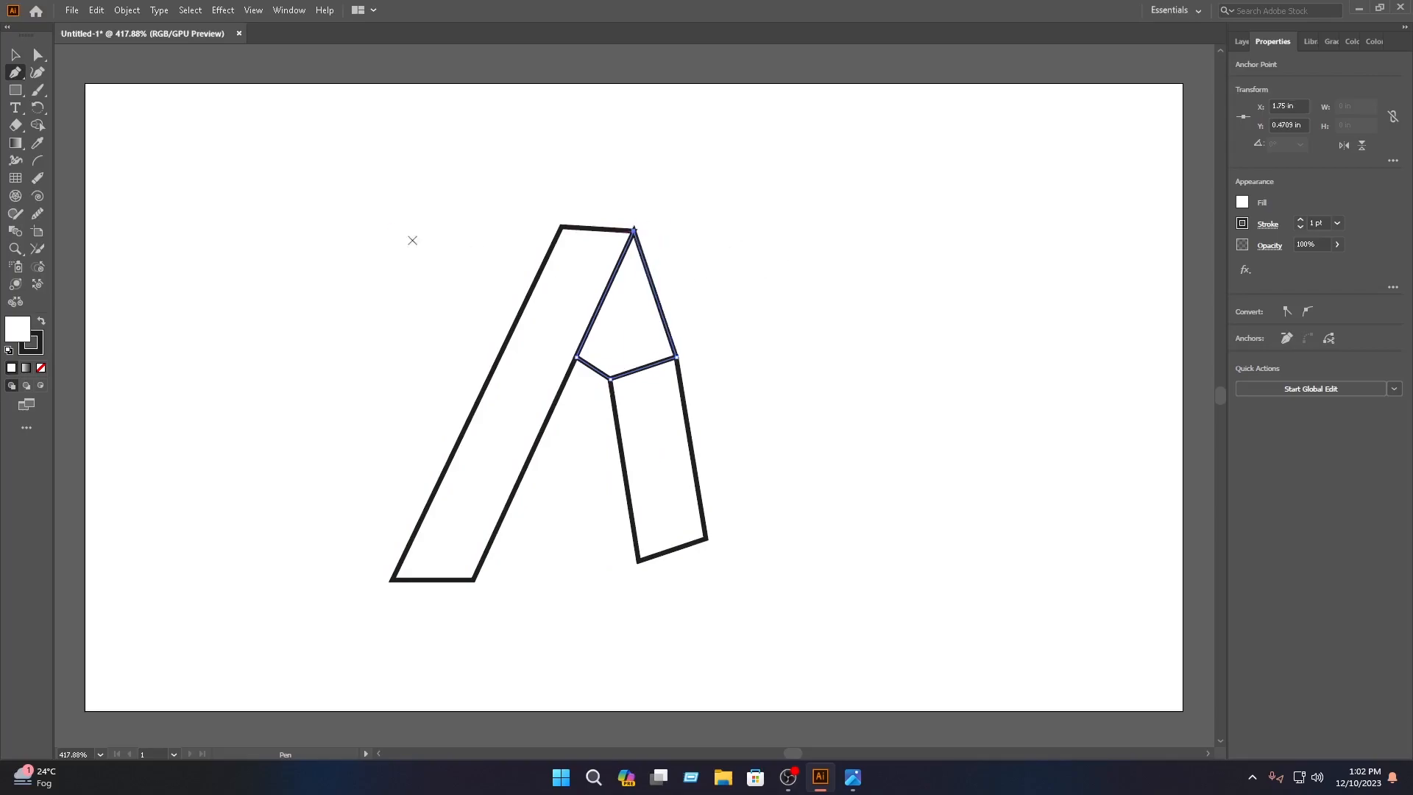
left_click(15, 54)
left_click(207, 102)
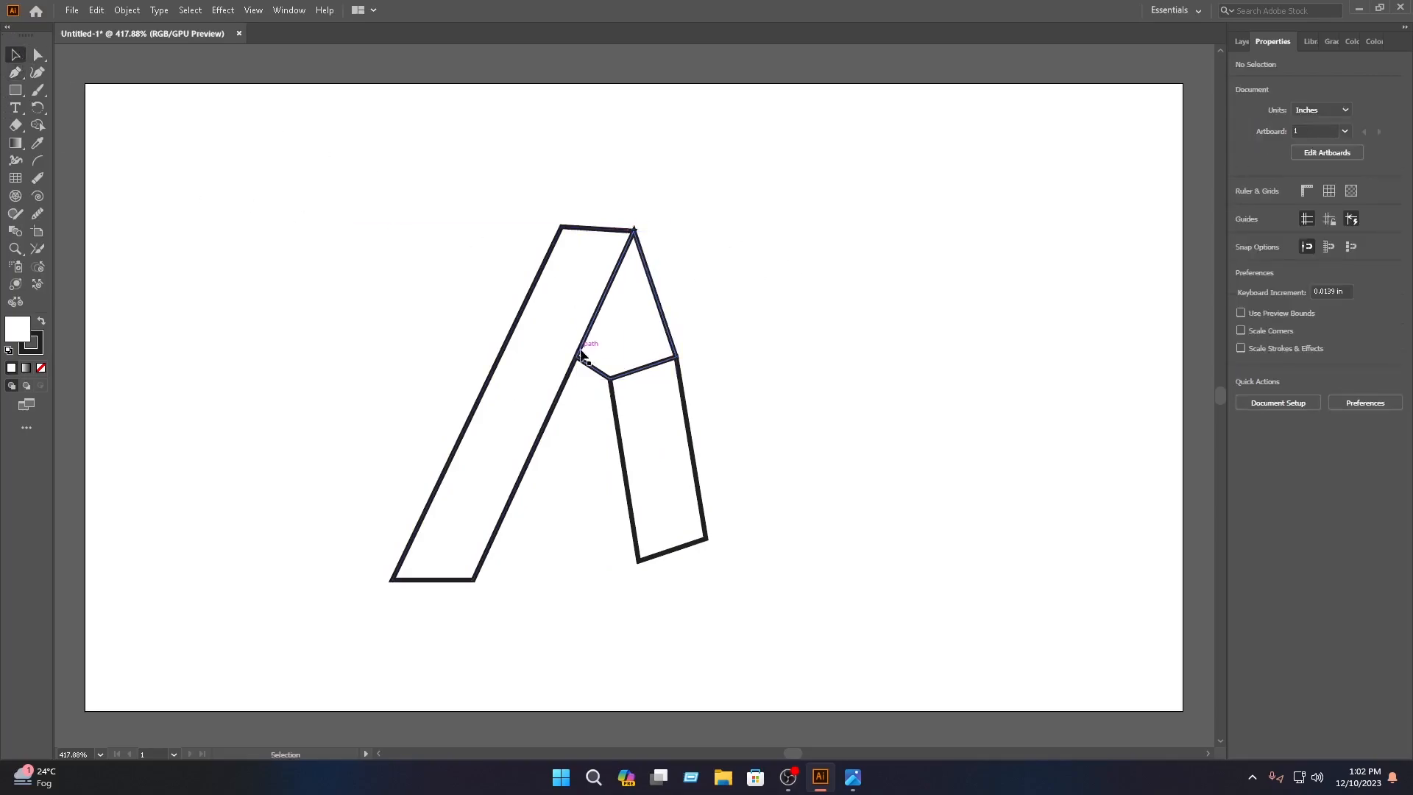
Remove the tall left leg's stroke and fill it with red FF0000
left_click(554, 329)
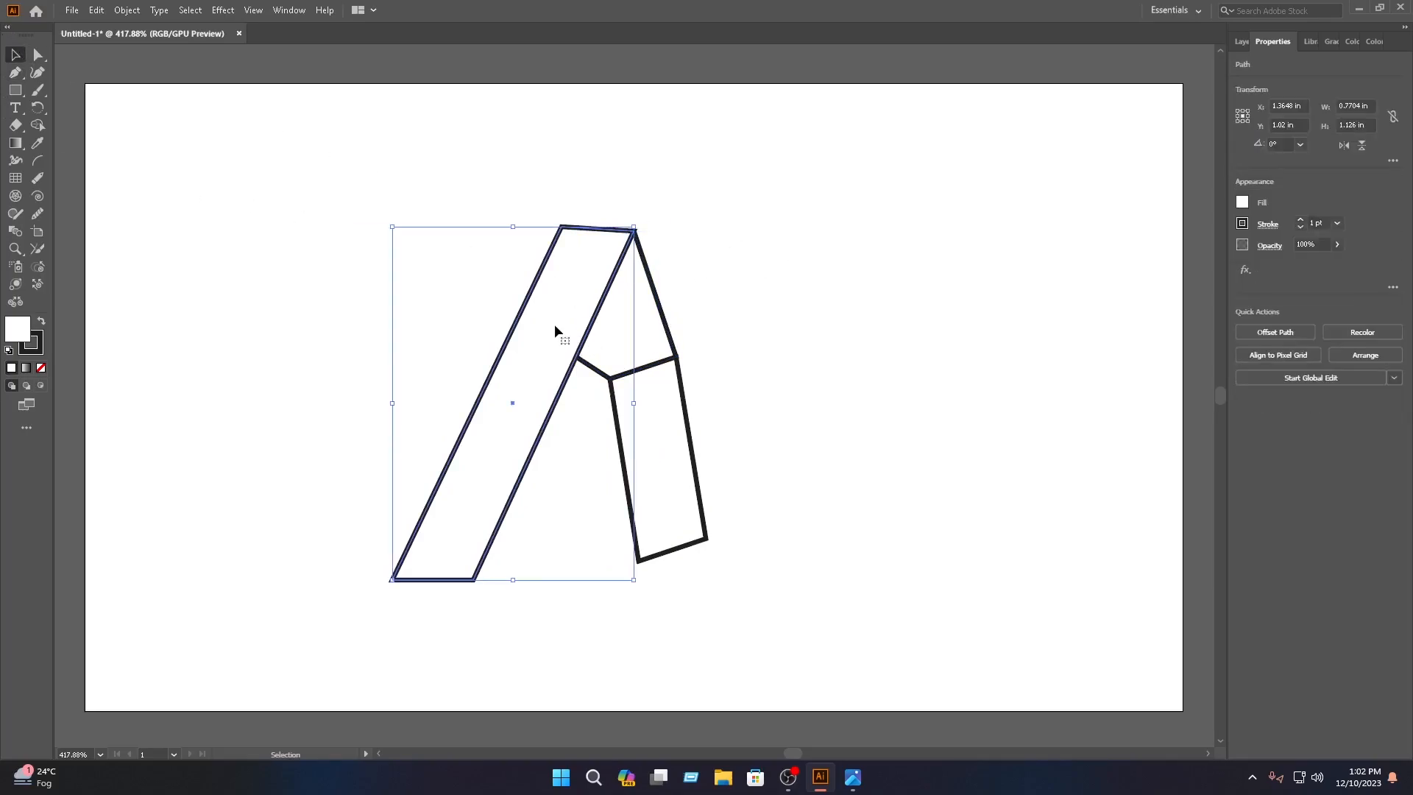
left_click(39, 351)
left_click(41, 367)
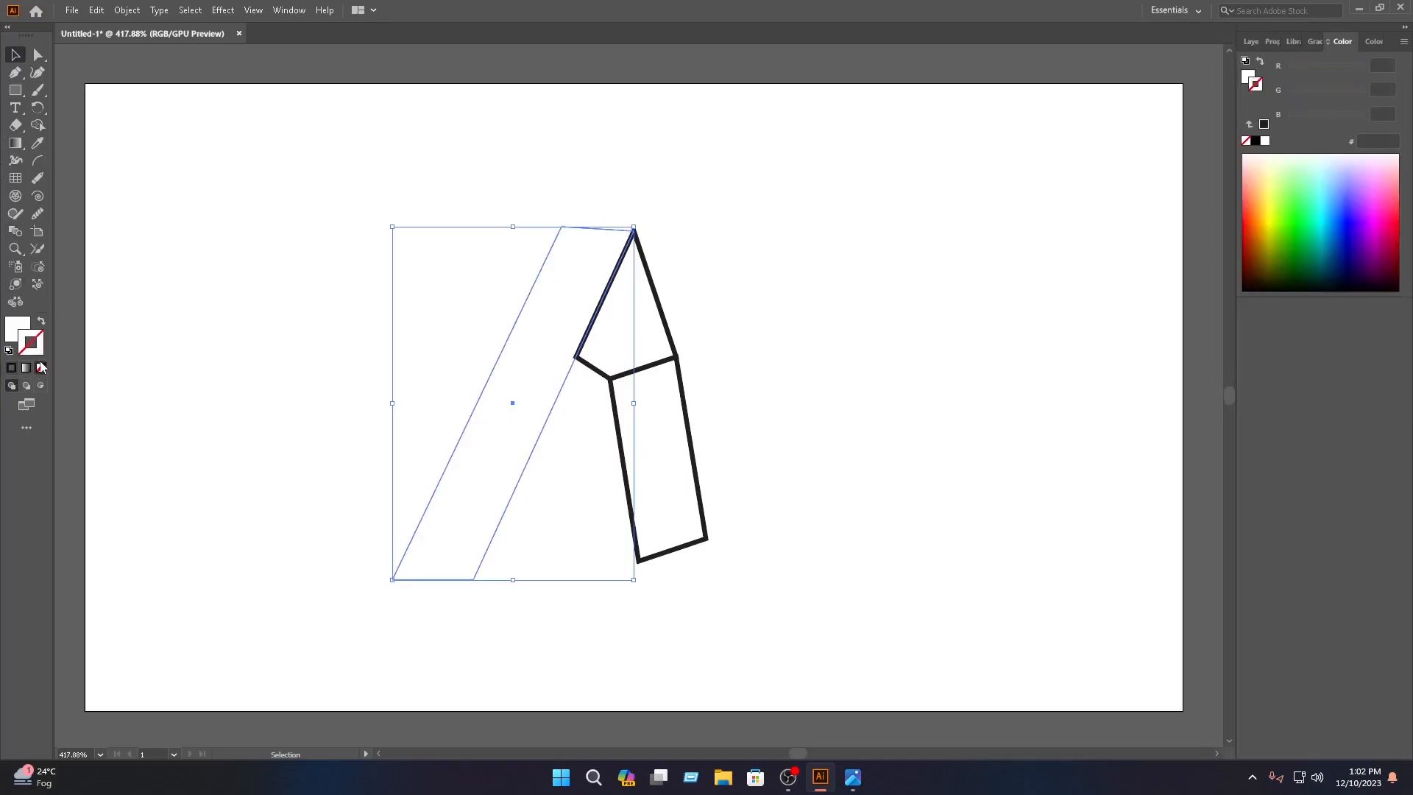
left_click(11, 324)
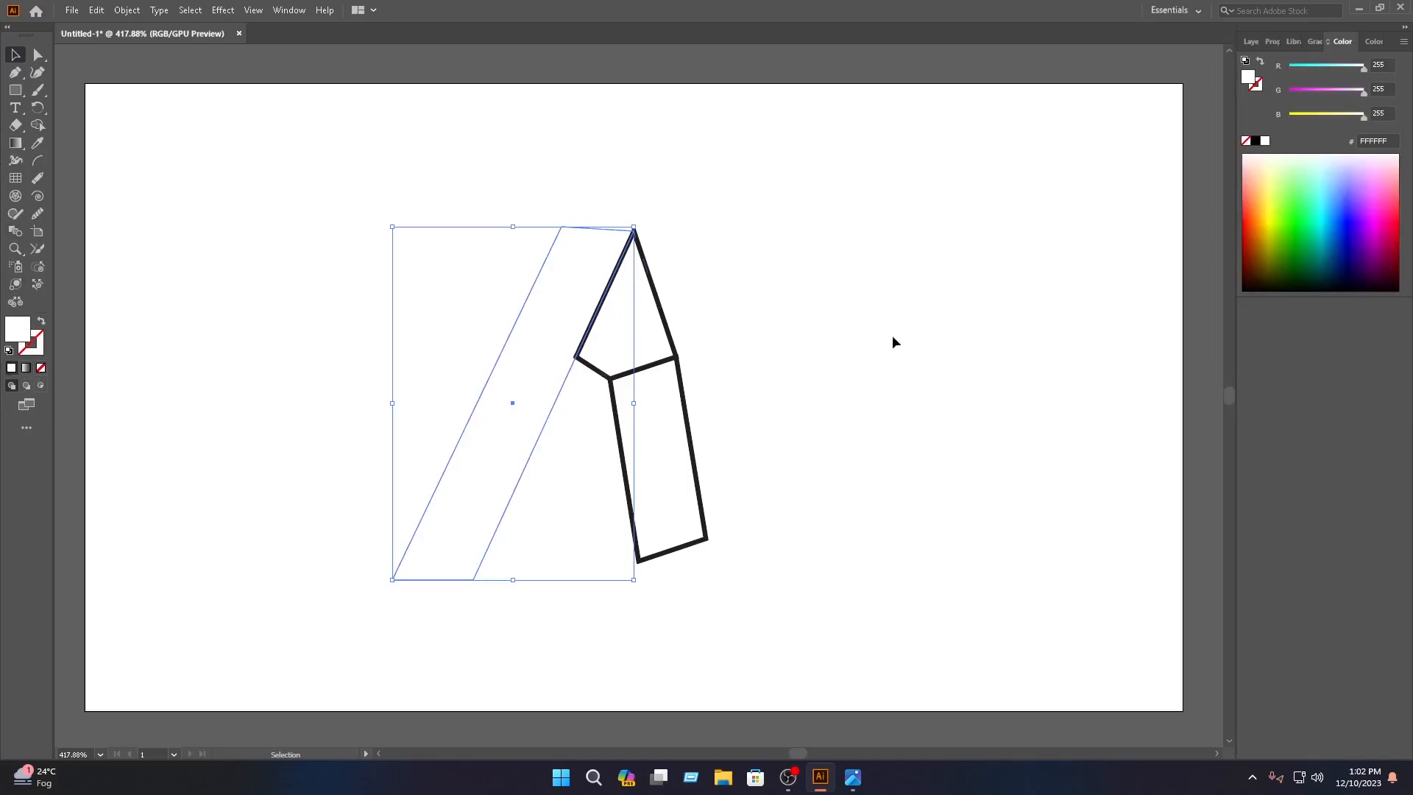
double_click(1253, 81)
left_click(1035, 317)
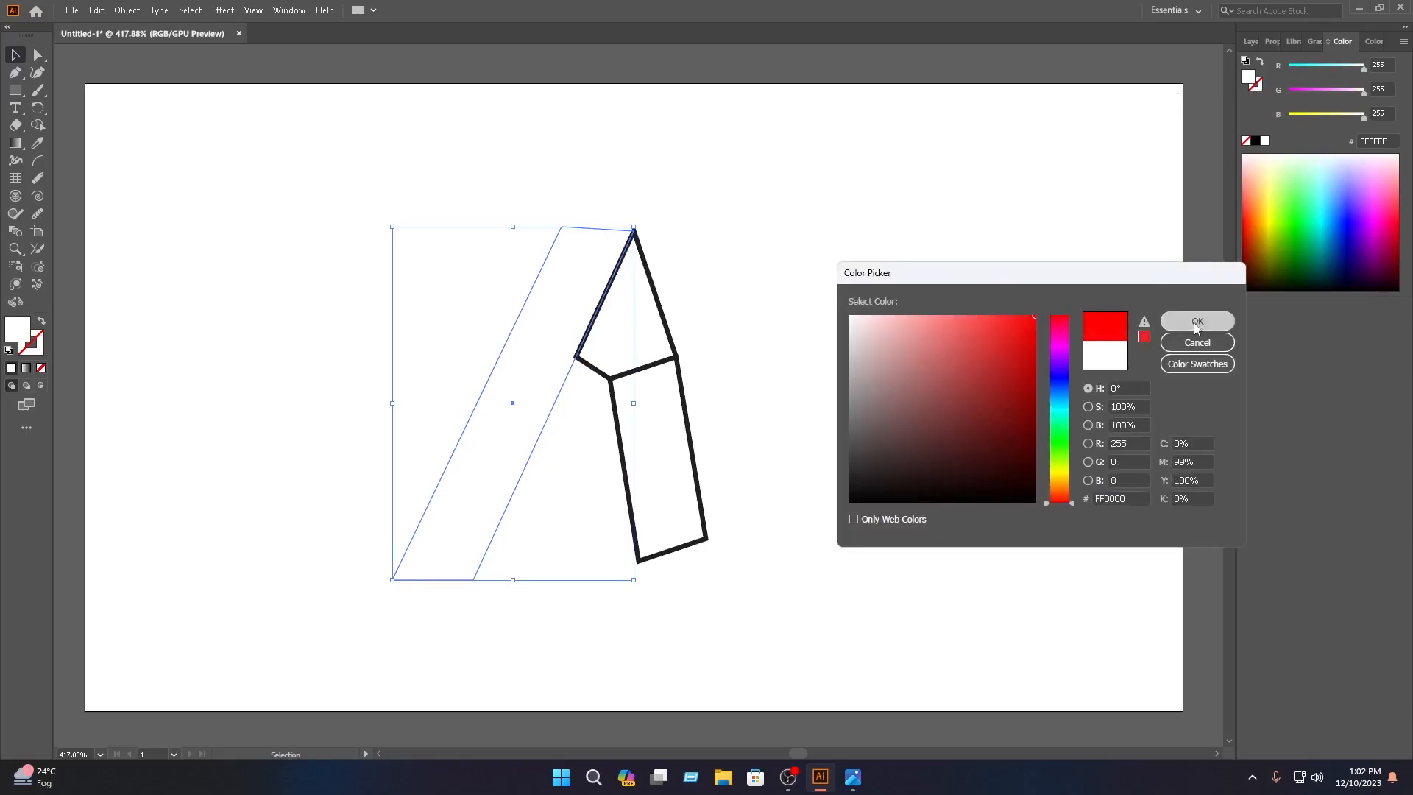
left_click(1196, 322)
Remove the stroke from the connecting shape and fill it with dark blue 0000B5
left_click(669, 326)
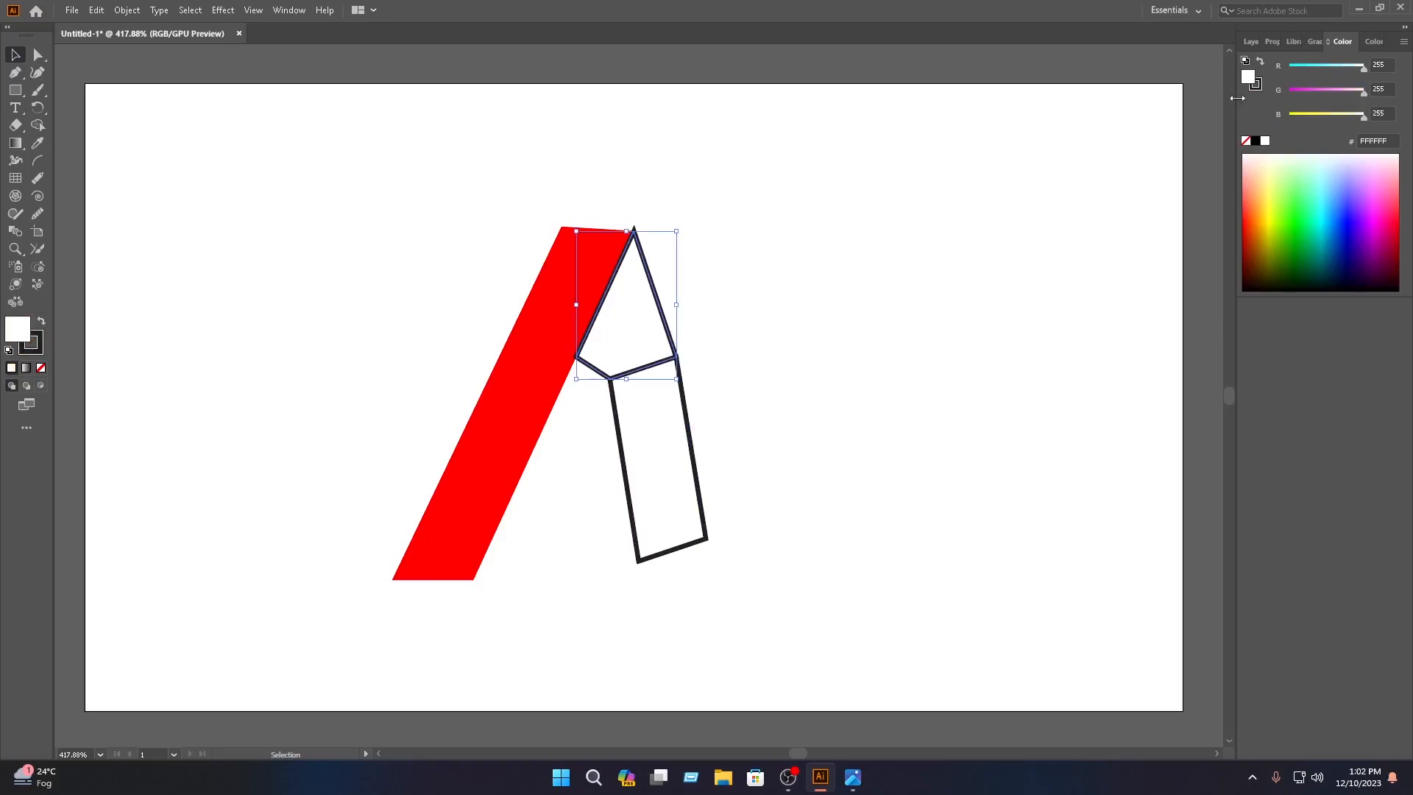
left_click(1265, 92)
left_click(1246, 141)
left_click(1252, 80)
double_click(1251, 80)
left_click(1067, 377)
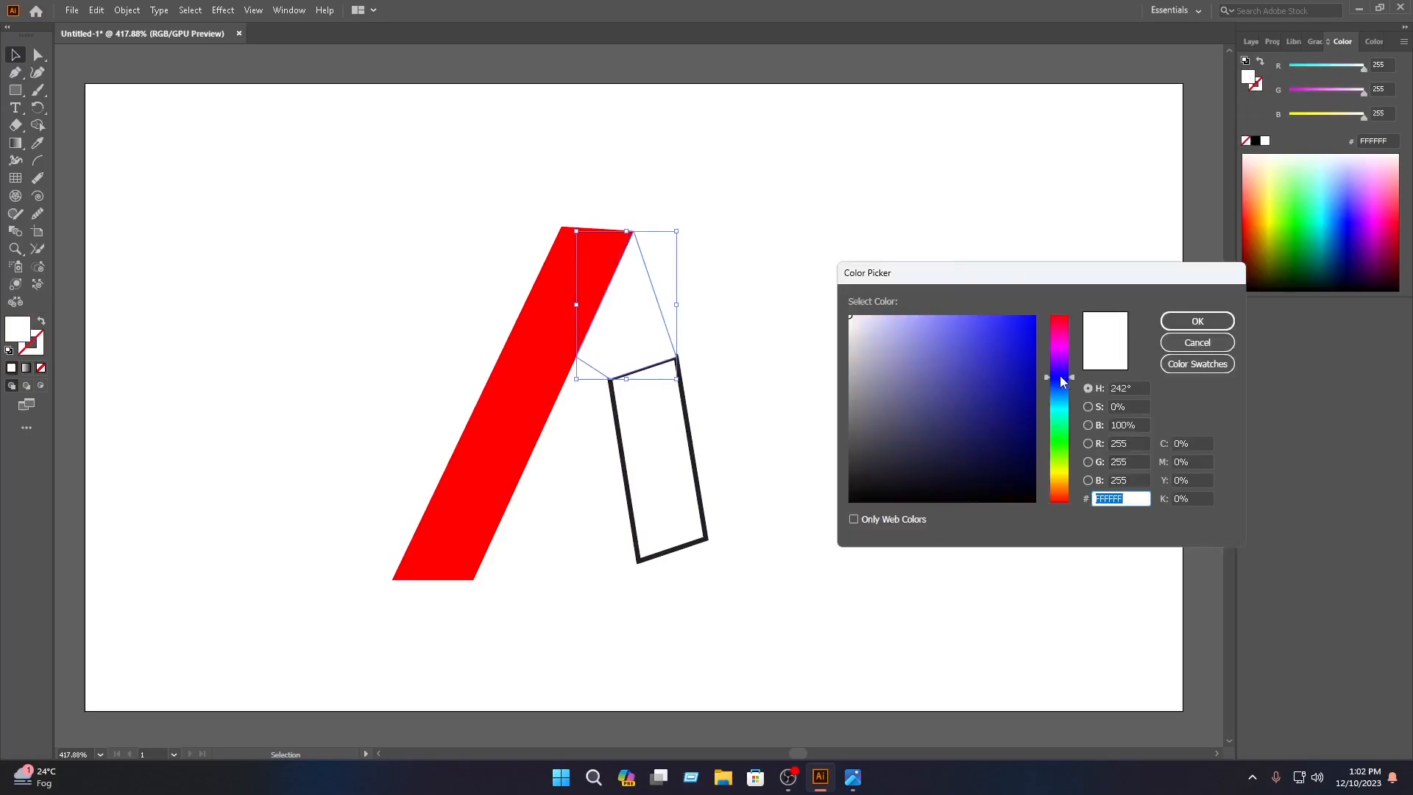
left_click(1035, 369)
left_click(1197, 321)
left_click(846, 353)
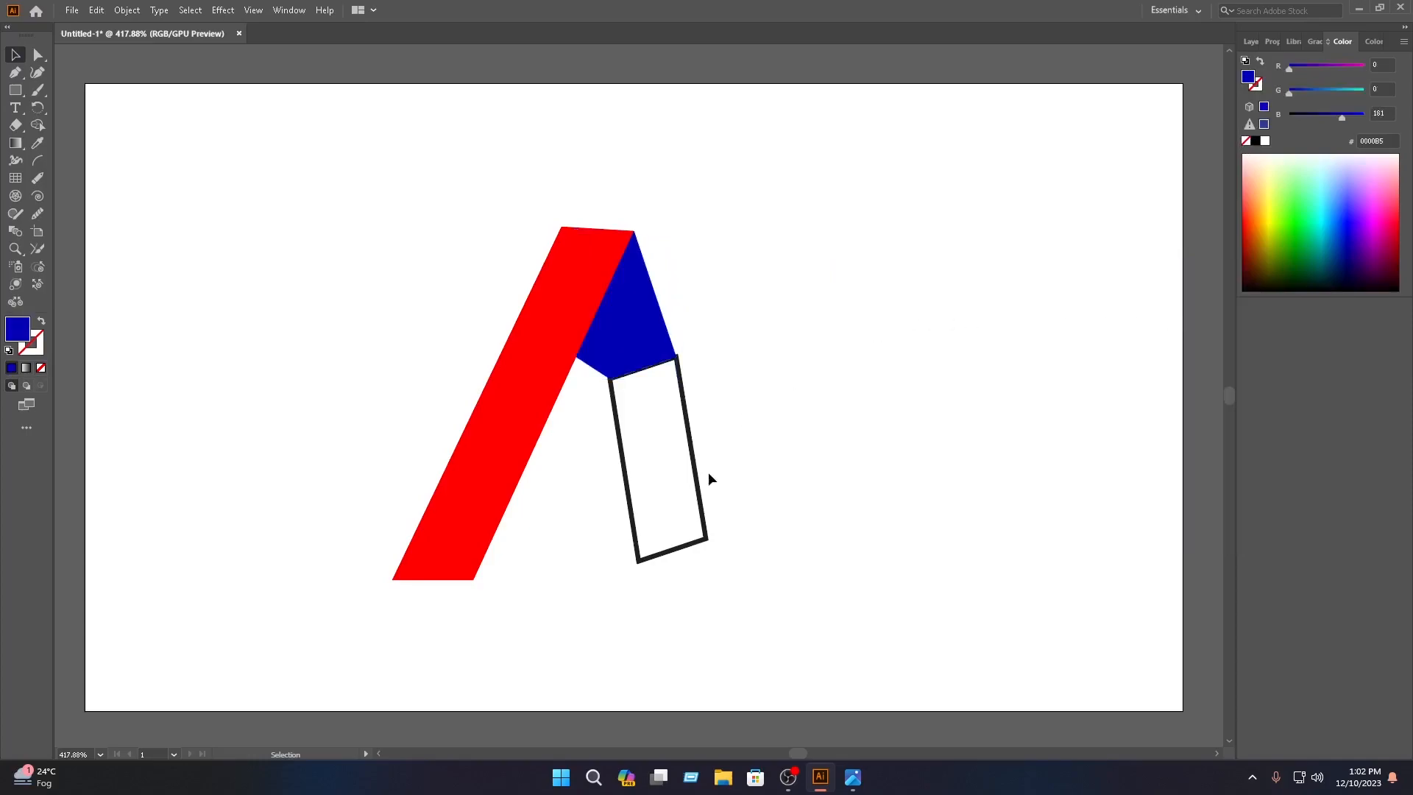
Remove the short right leg's stroke and fill it with teal 0493AA
left_click(694, 470)
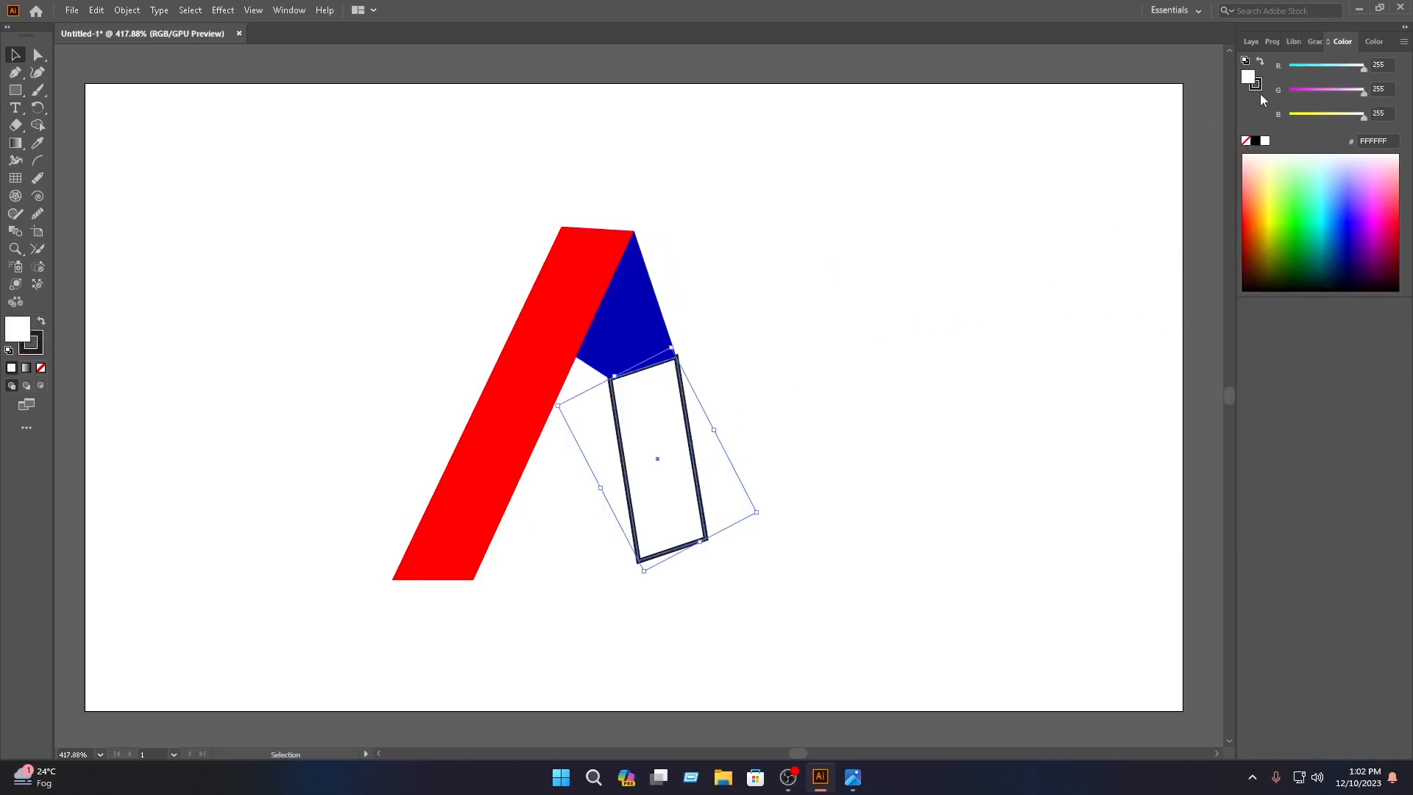
key("x")
left_click(1246, 141)
double_click(1249, 77)
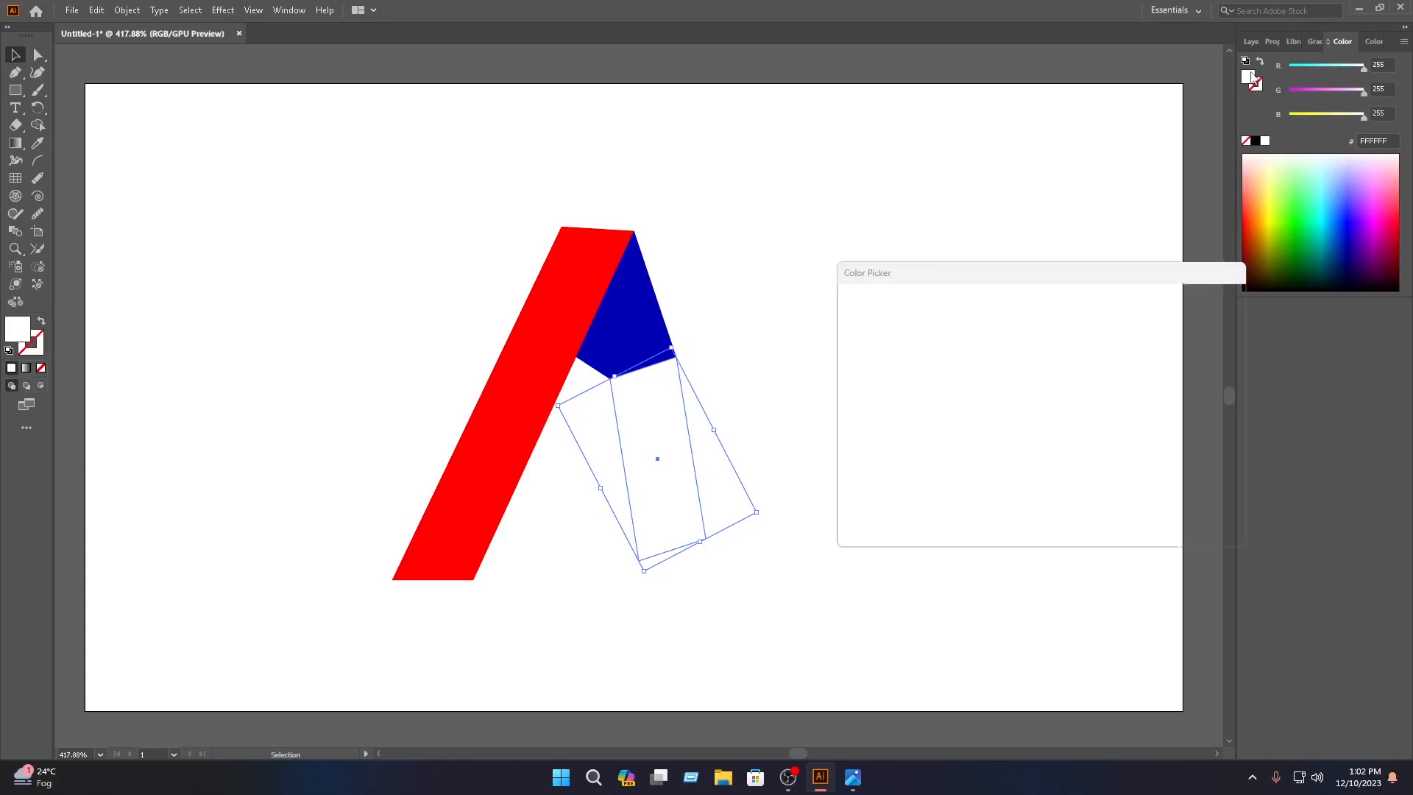
left_click(1059, 404)
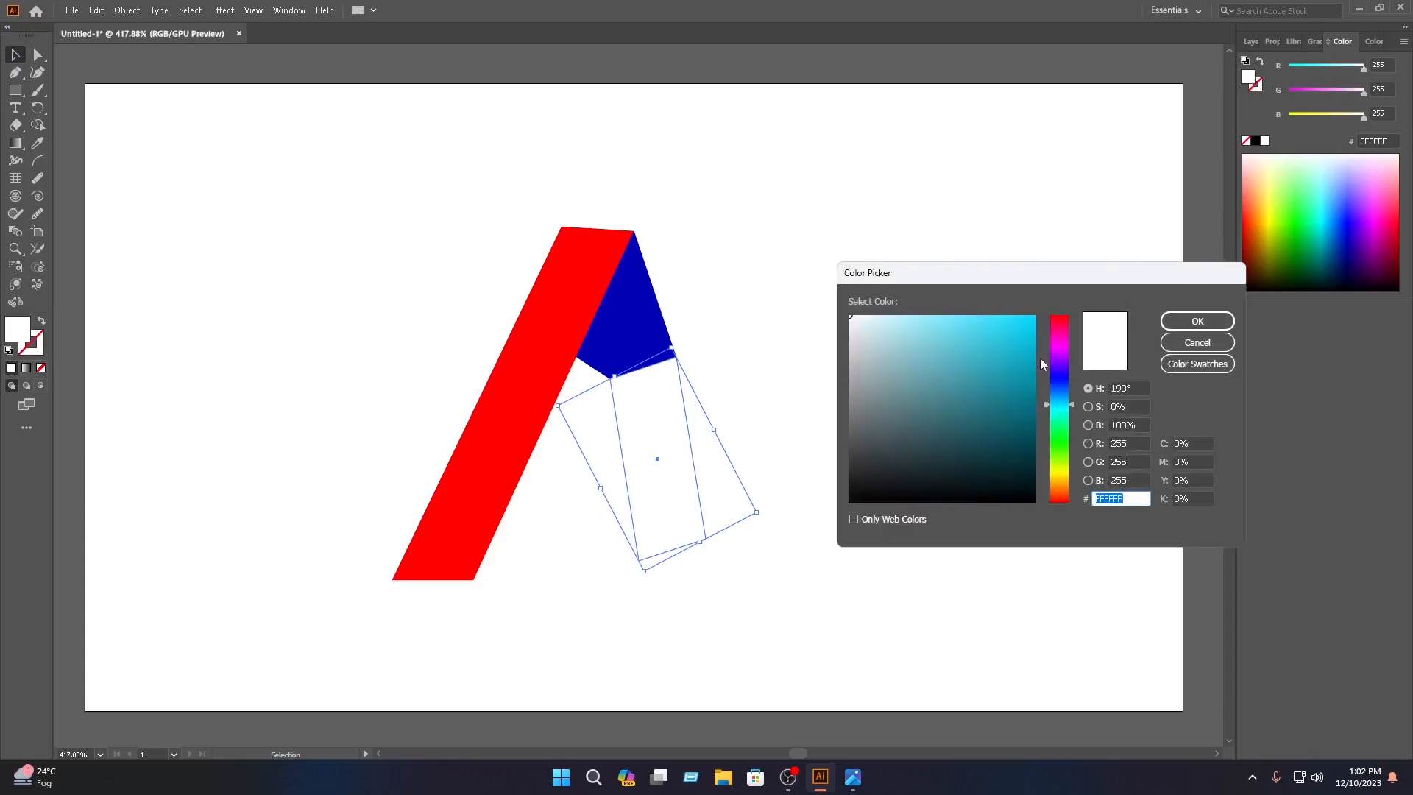
left_click(1035, 374)
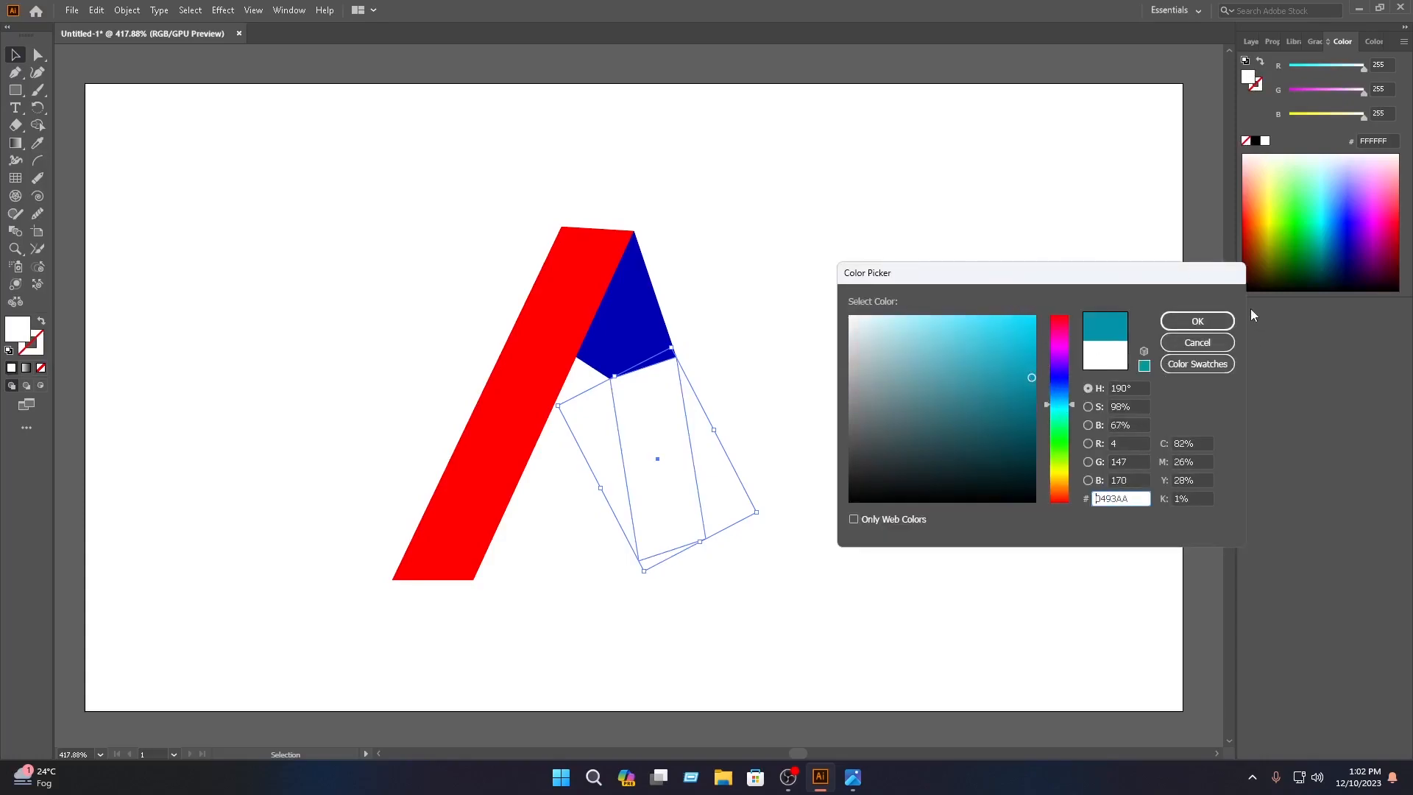
left_click(1186, 321)
left_click(332, 174)
Move all three coloured shapes together slightly up and to the right on the artboard
left_click_drag(766, 657, 376, 219)
left_click_drag(630, 294, 671, 260)
left_click(861, 279)
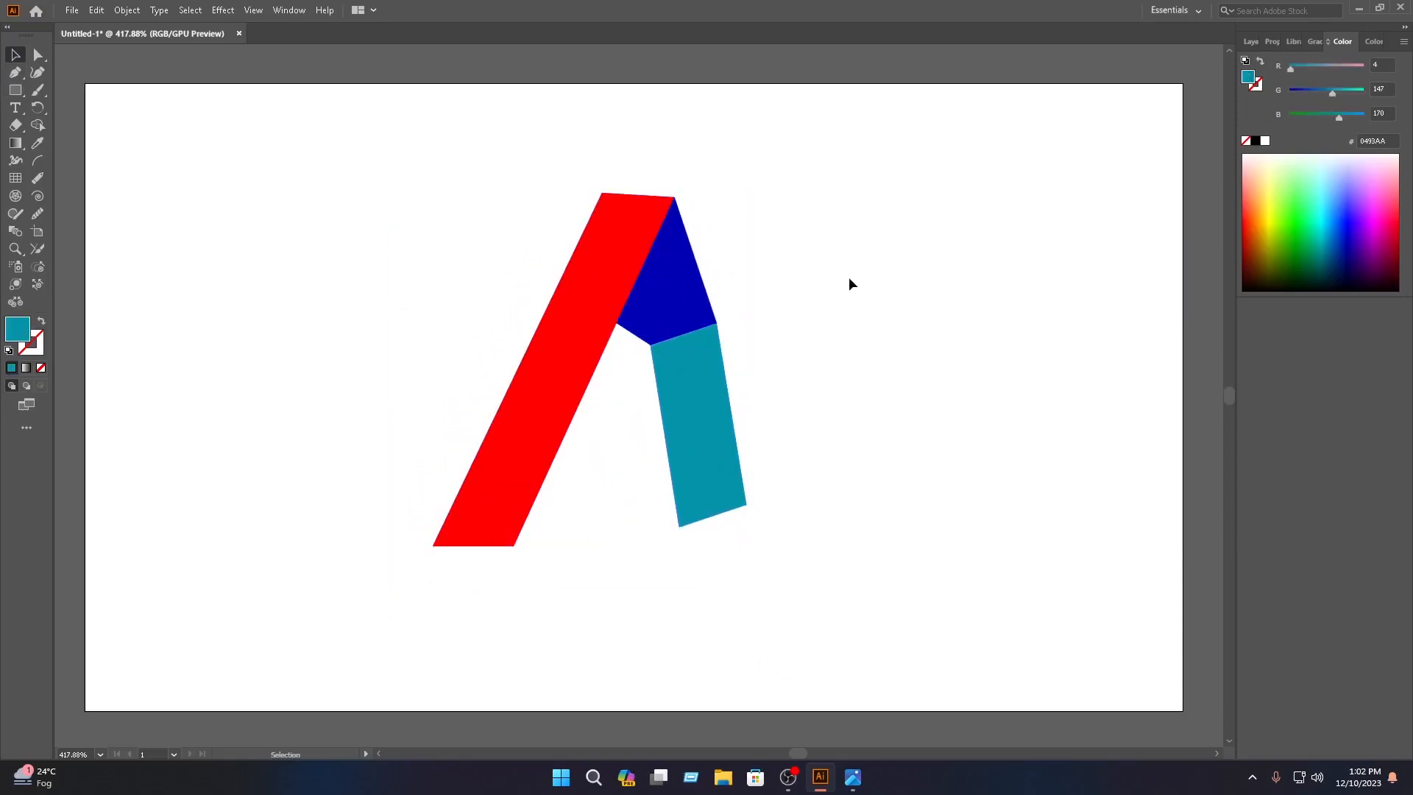
Apply a linear gradient fill to the red left leg
left_click(589, 335)
left_click(15, 143)
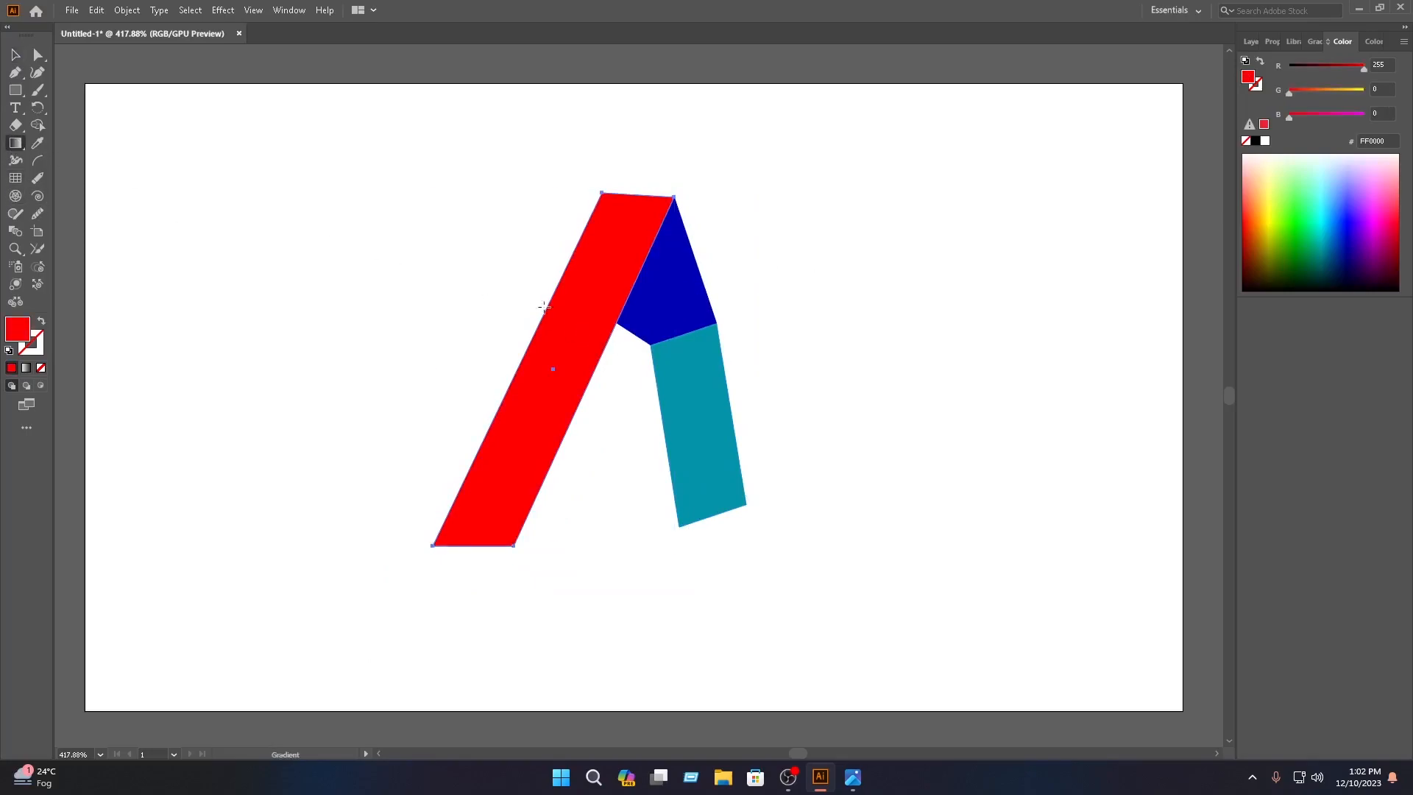
left_click(597, 310)
Set the right colour stop of the left leg's gradient to red D41E2D
left_click(673, 371)
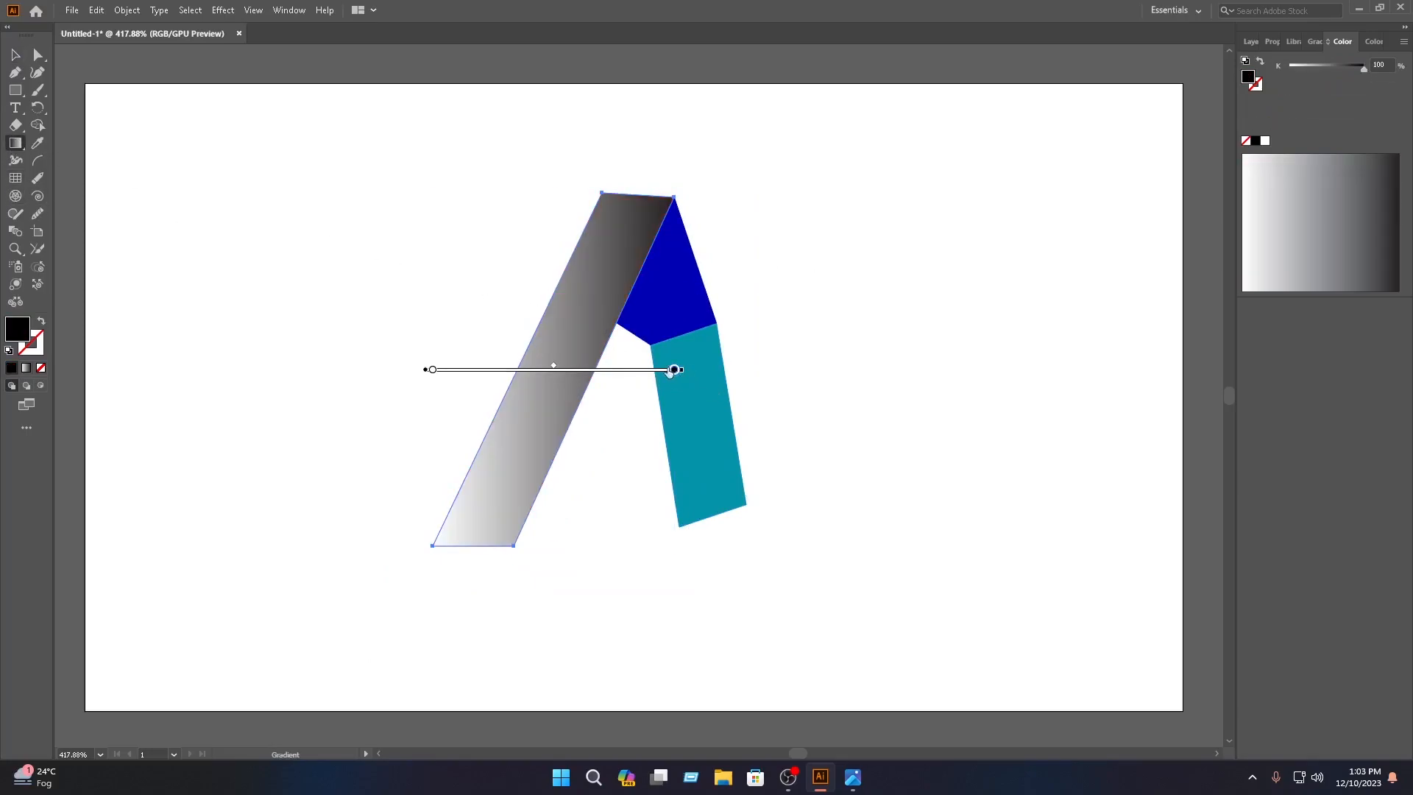
left_click(1273, 41)
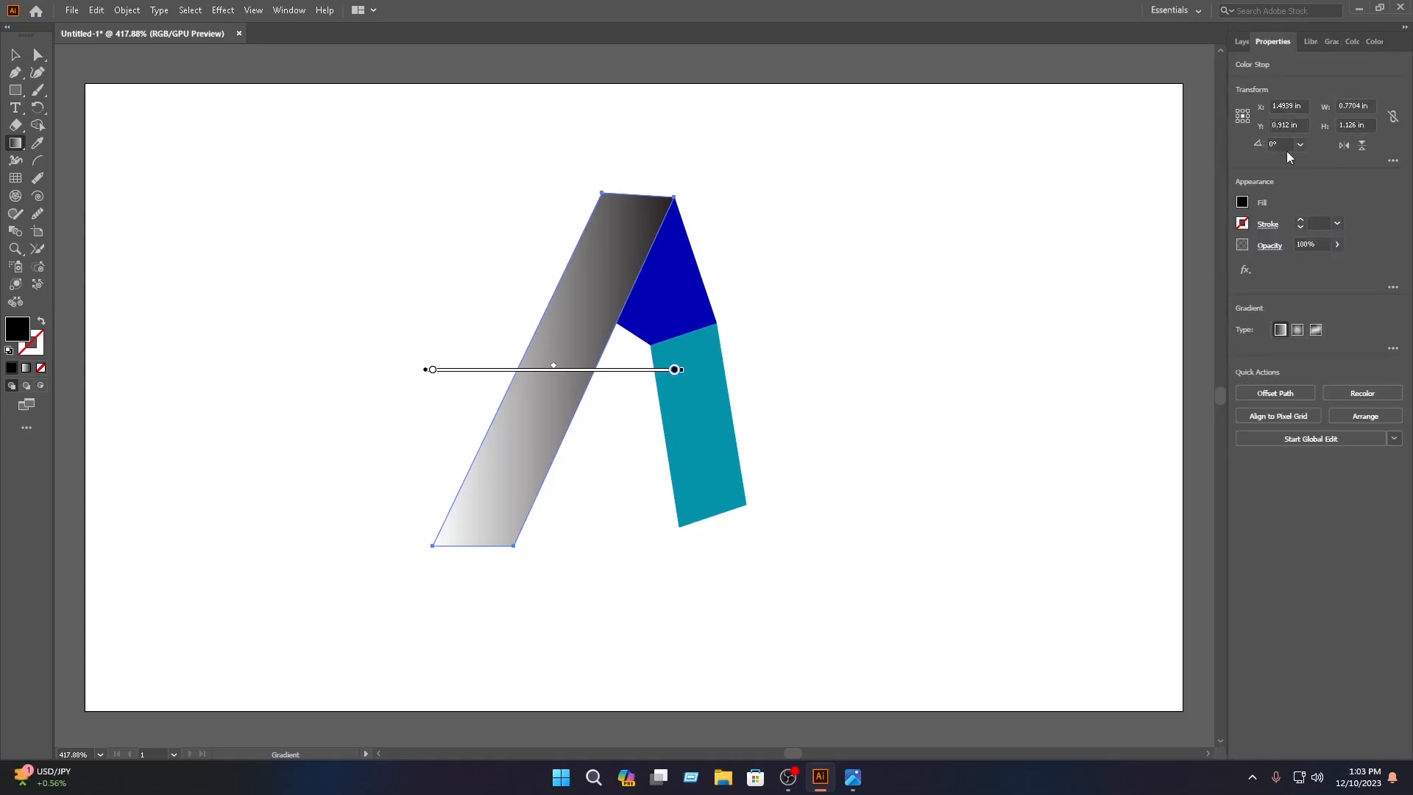
left_click(1243, 202)
left_click(1185, 254)
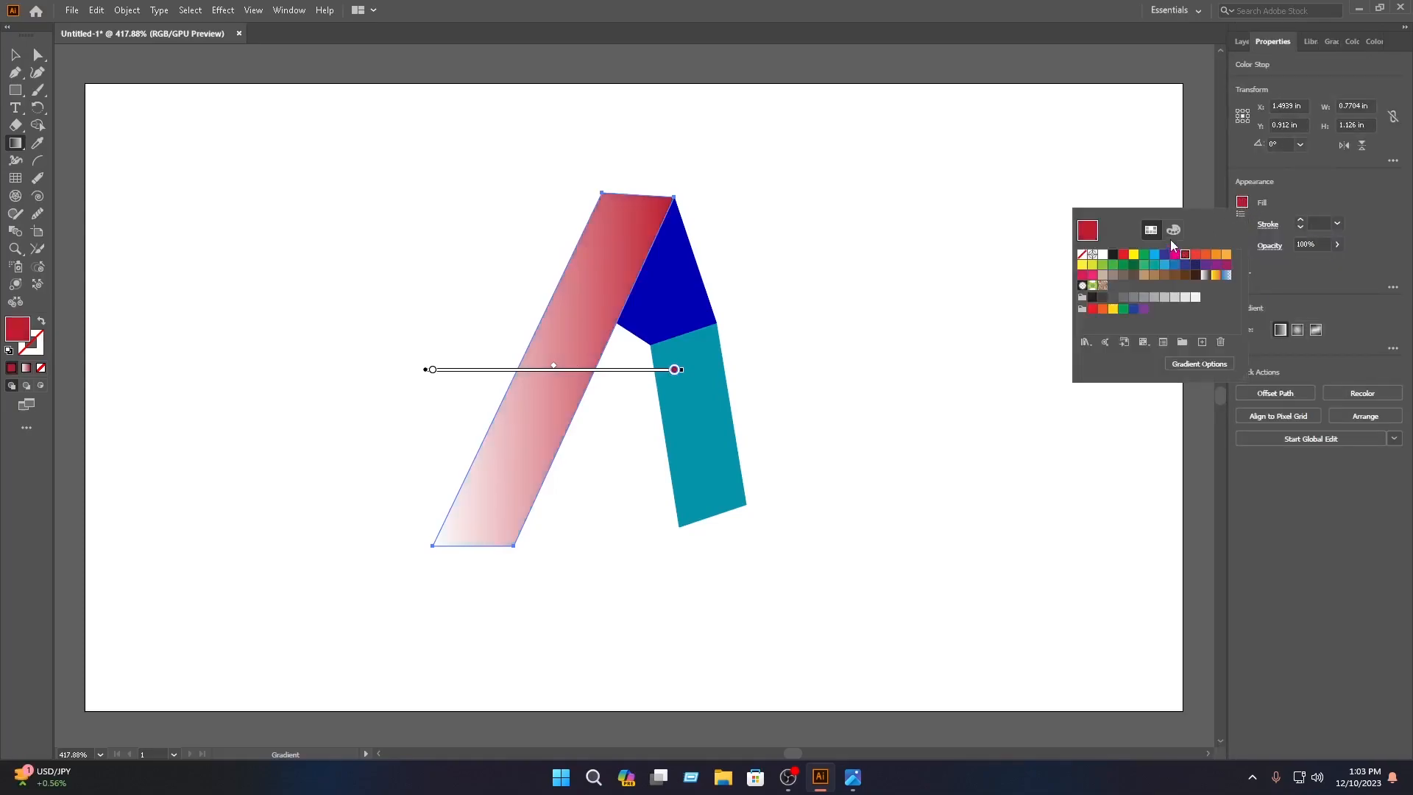
left_click(1175, 231)
left_click_drag(1183, 261, 1186, 260)
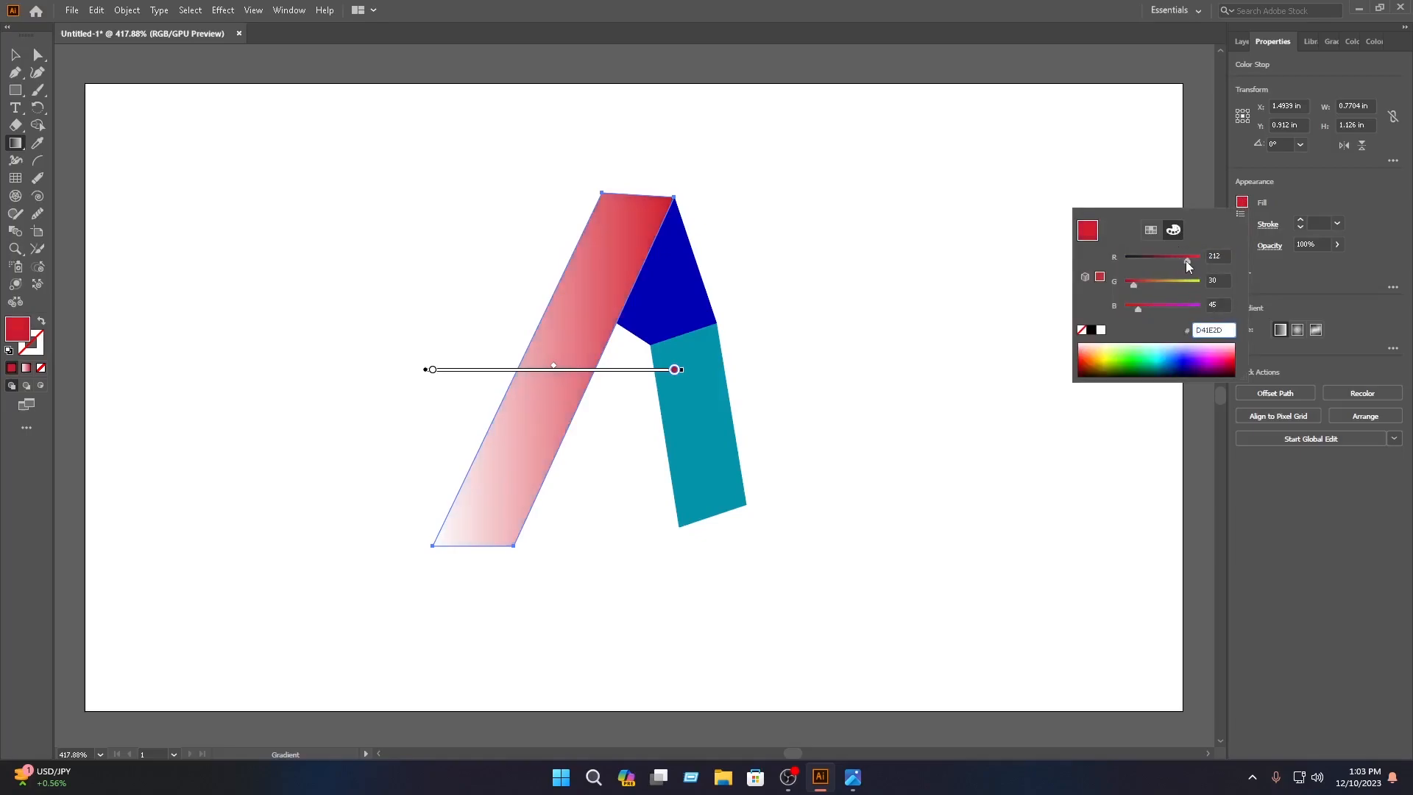
Set the left colour stop of the left leg's gradient to the dark red swatch
left_click(432, 369)
left_click(432, 369)
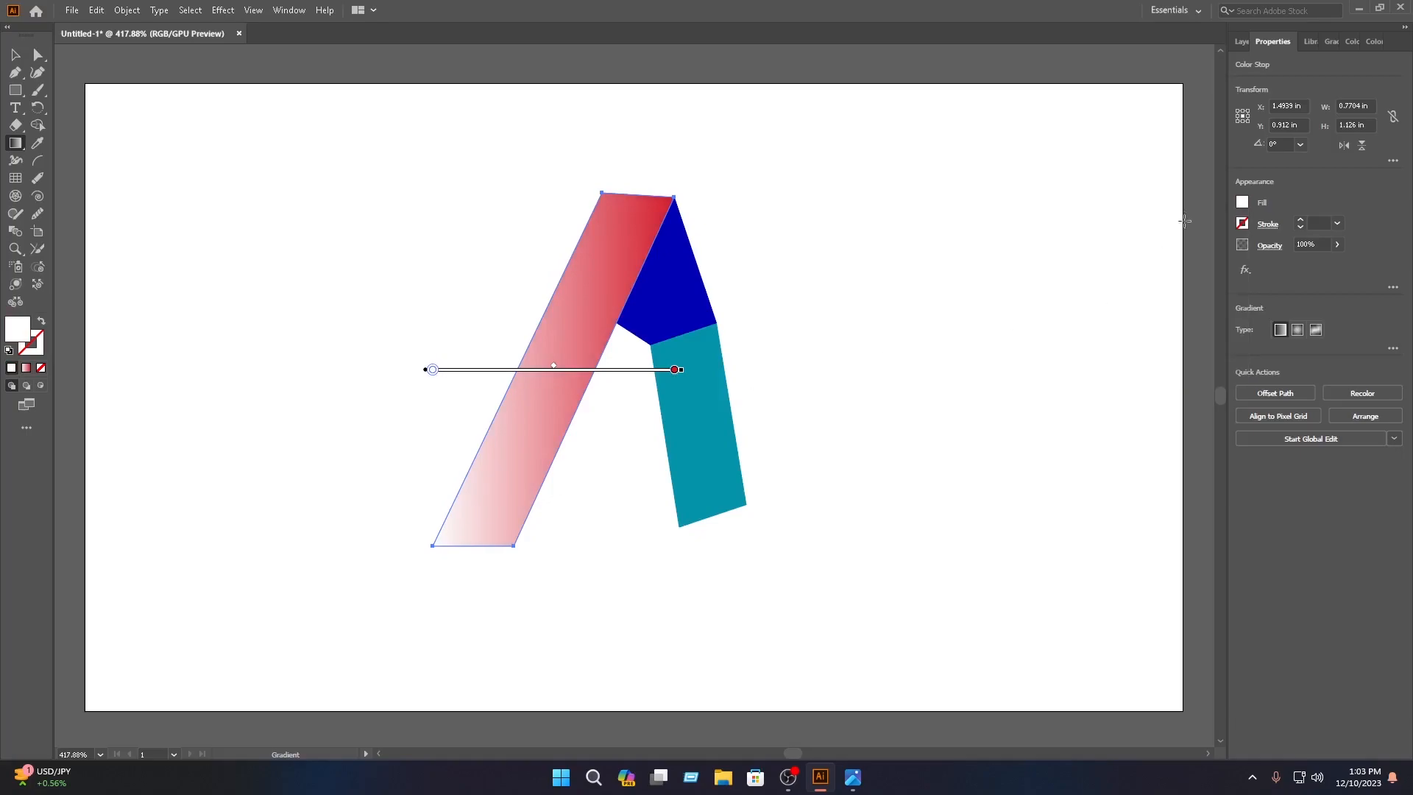
left_click(1242, 202)
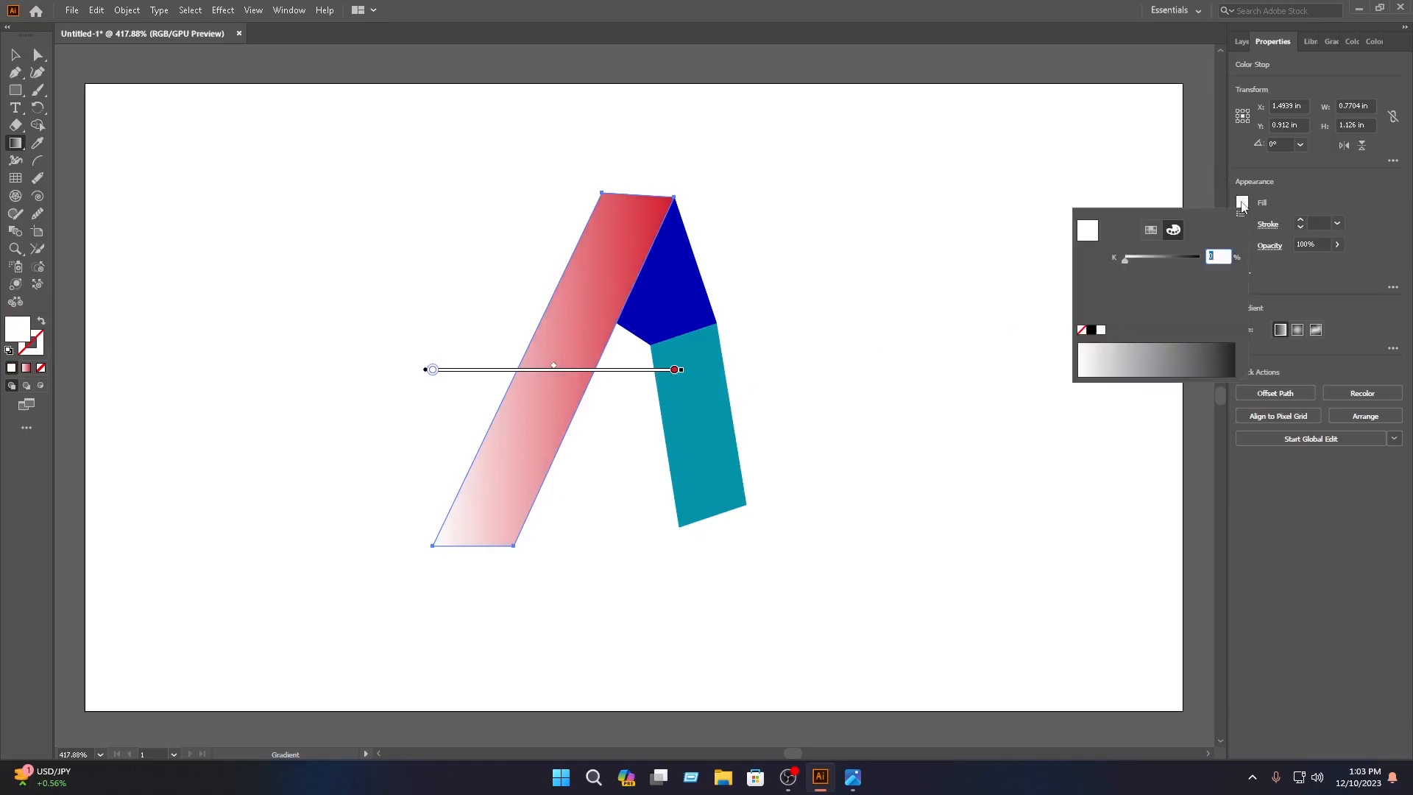
left_click(1152, 235)
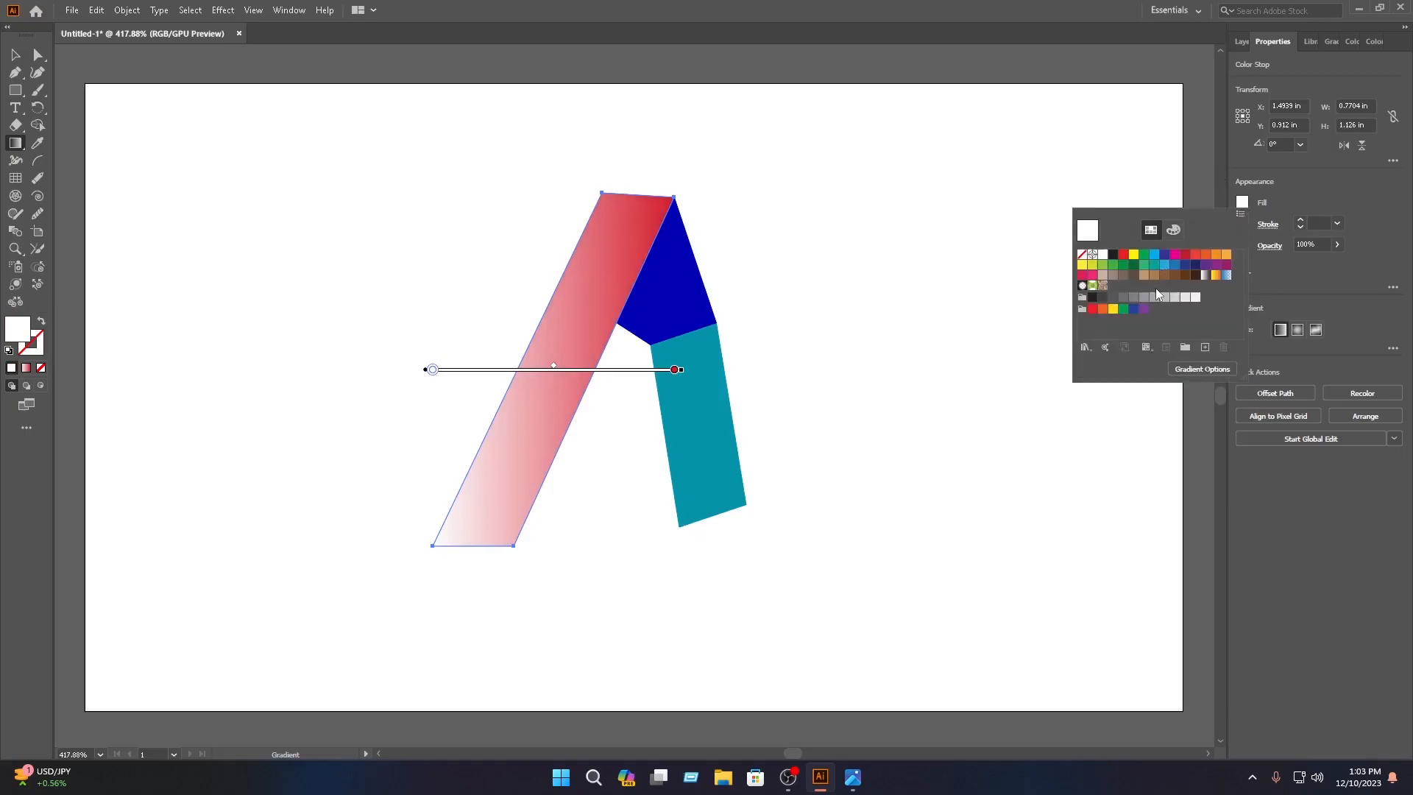
left_click(1183, 256)
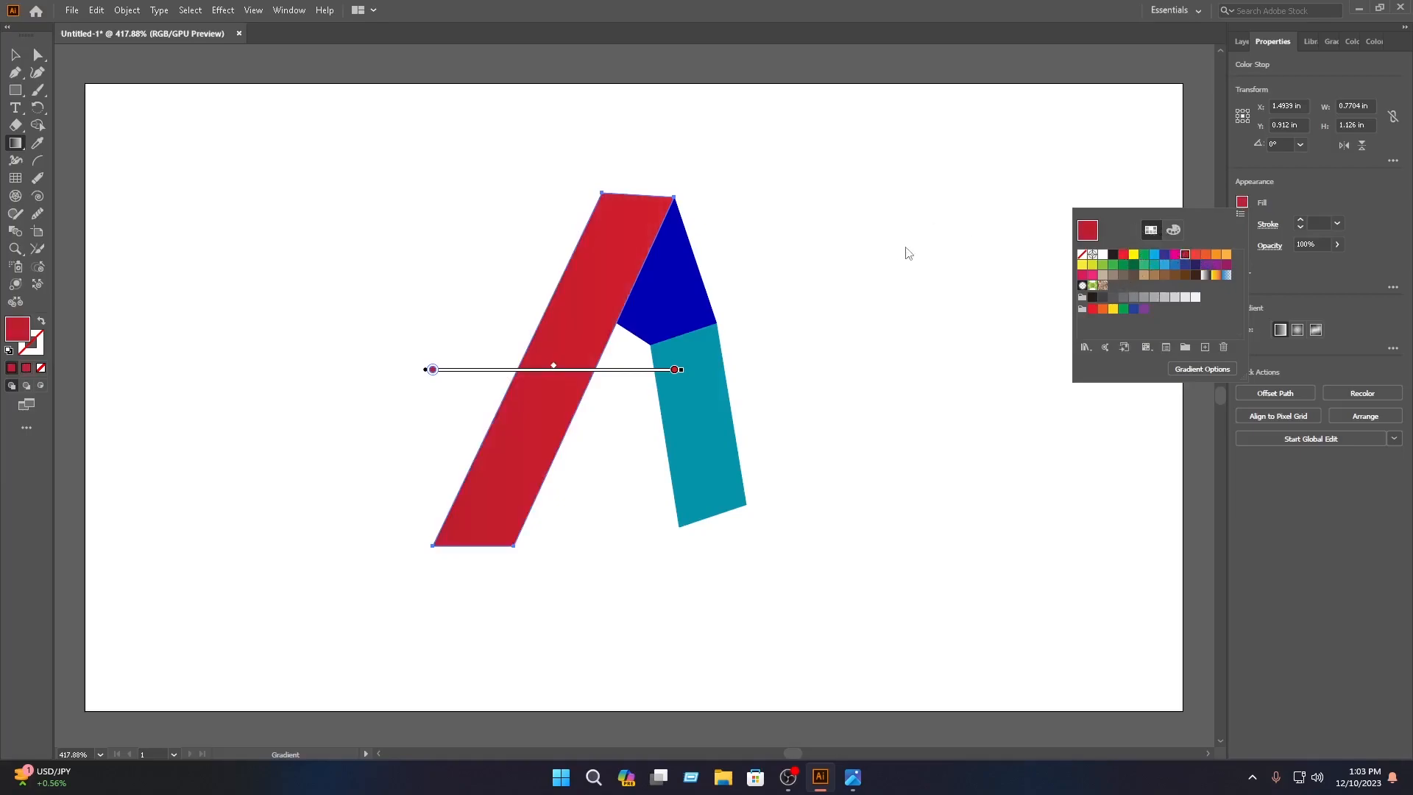
Set the right colour stop of the left leg's gradient to orange FF902A
left_click(674, 370)
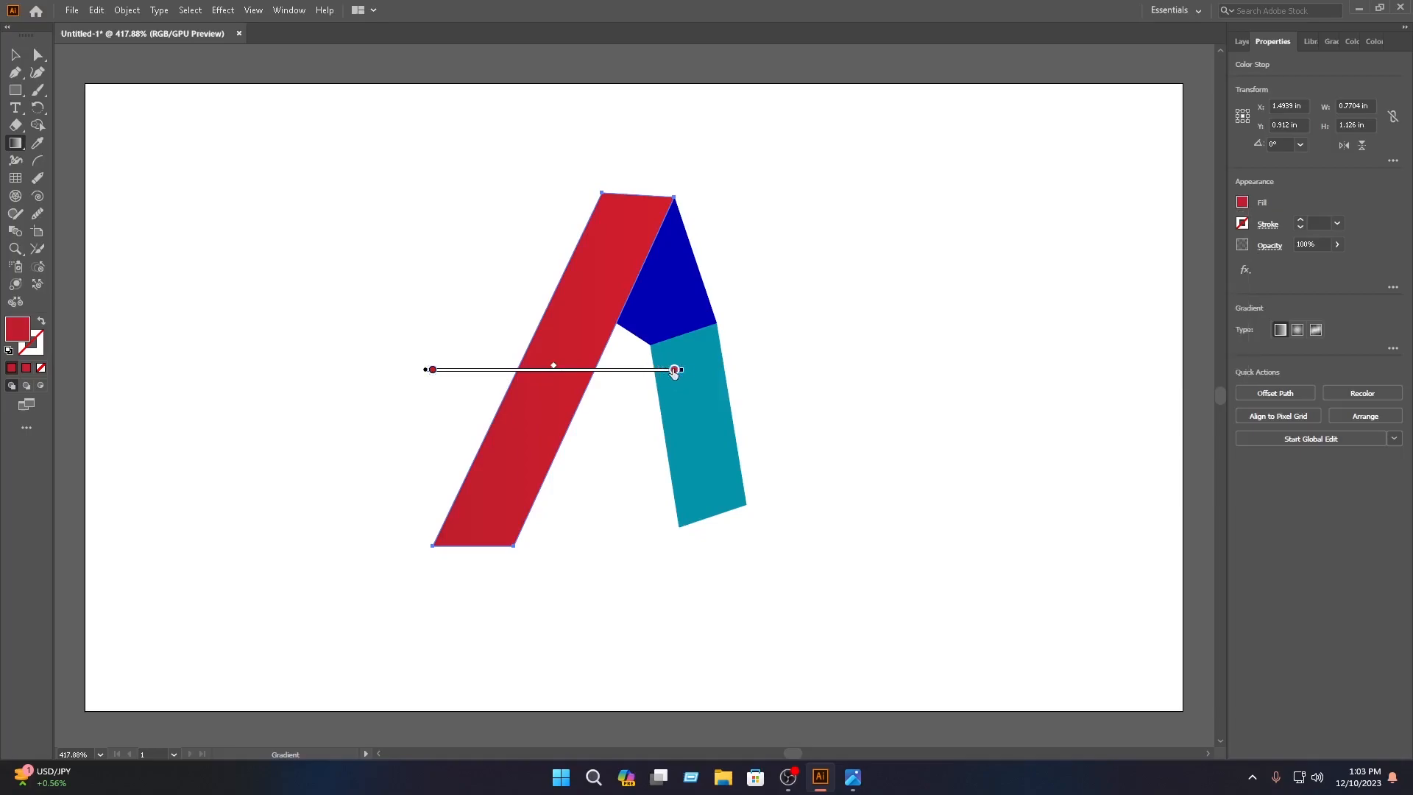
left_click(1242, 204)
left_click(1123, 255)
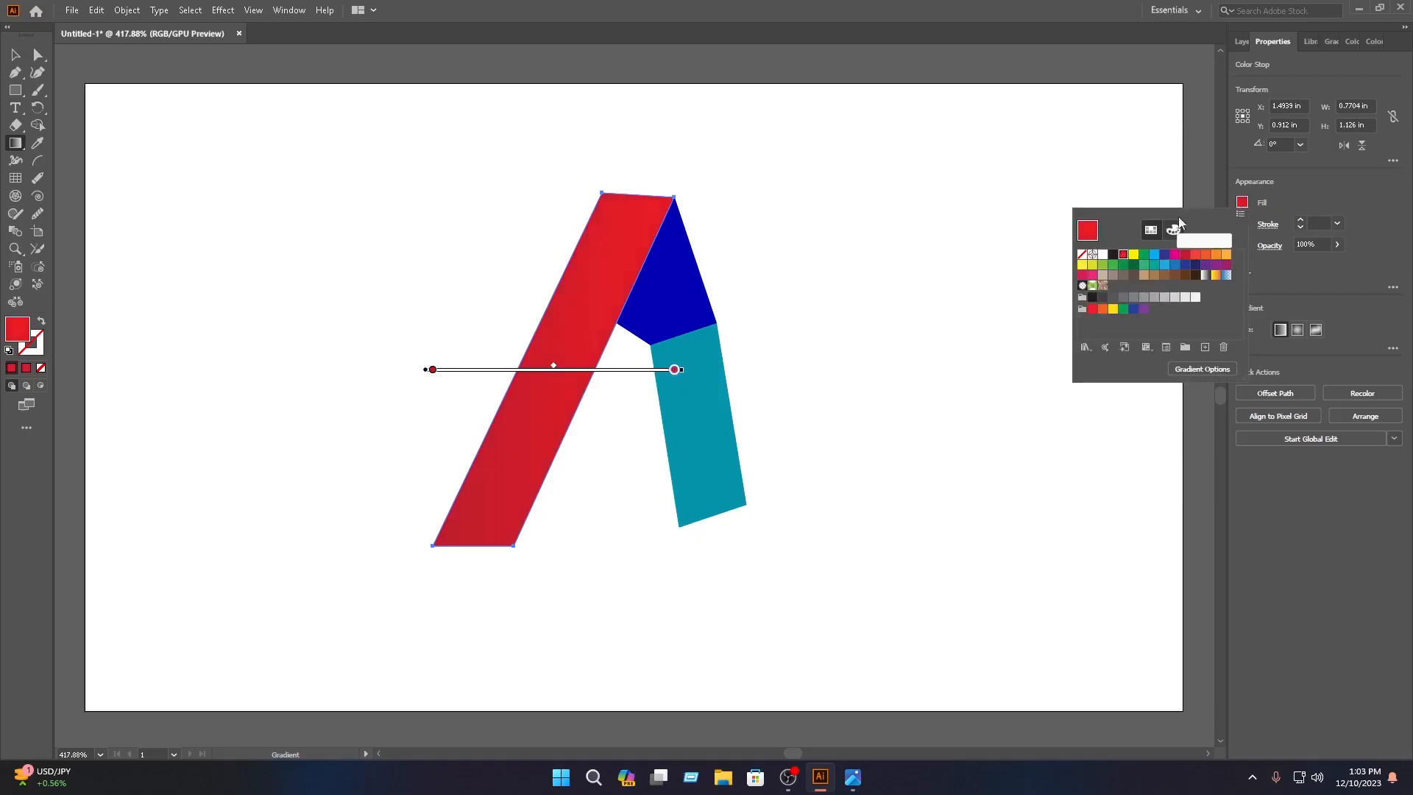
left_click(1173, 230)
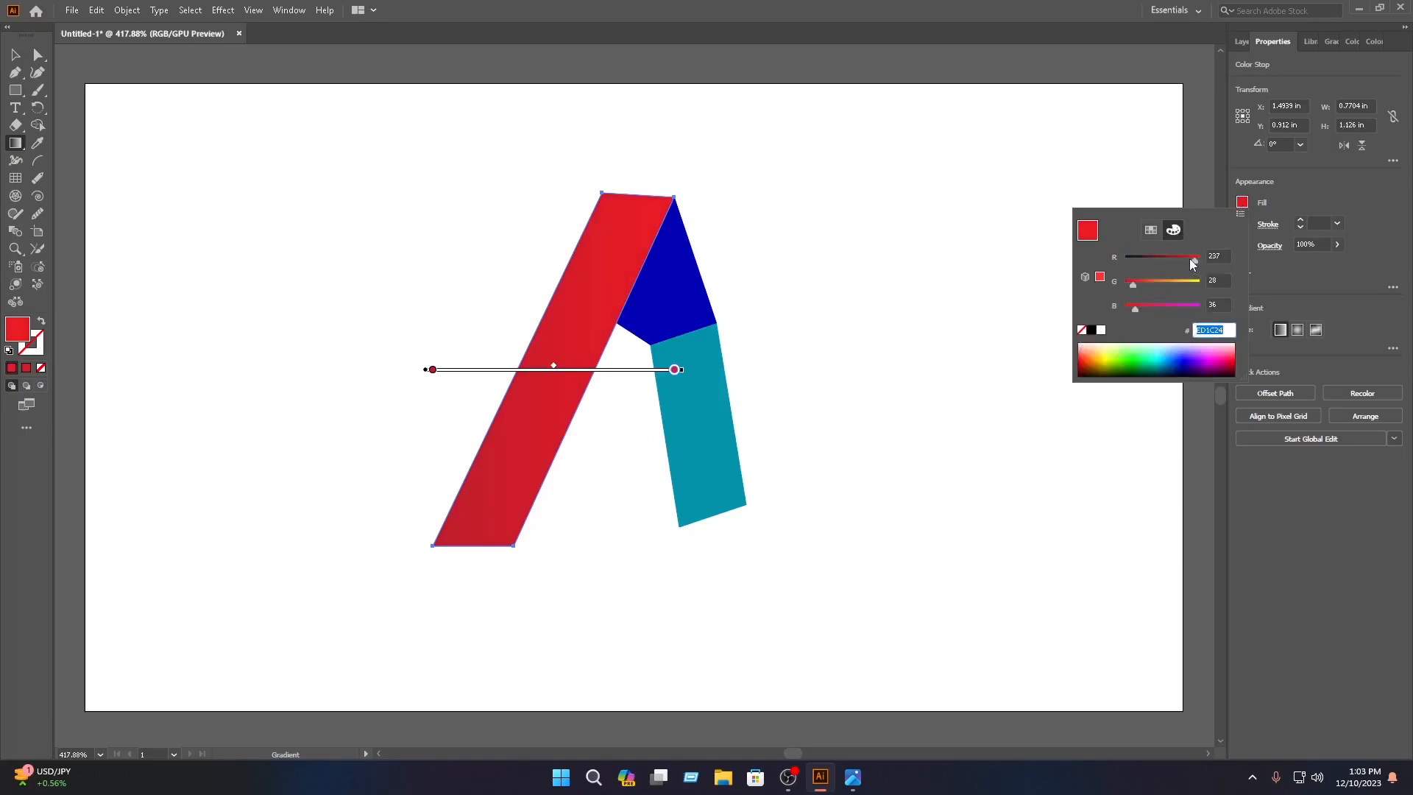
left_click(1095, 346)
left_click(1095, 351)
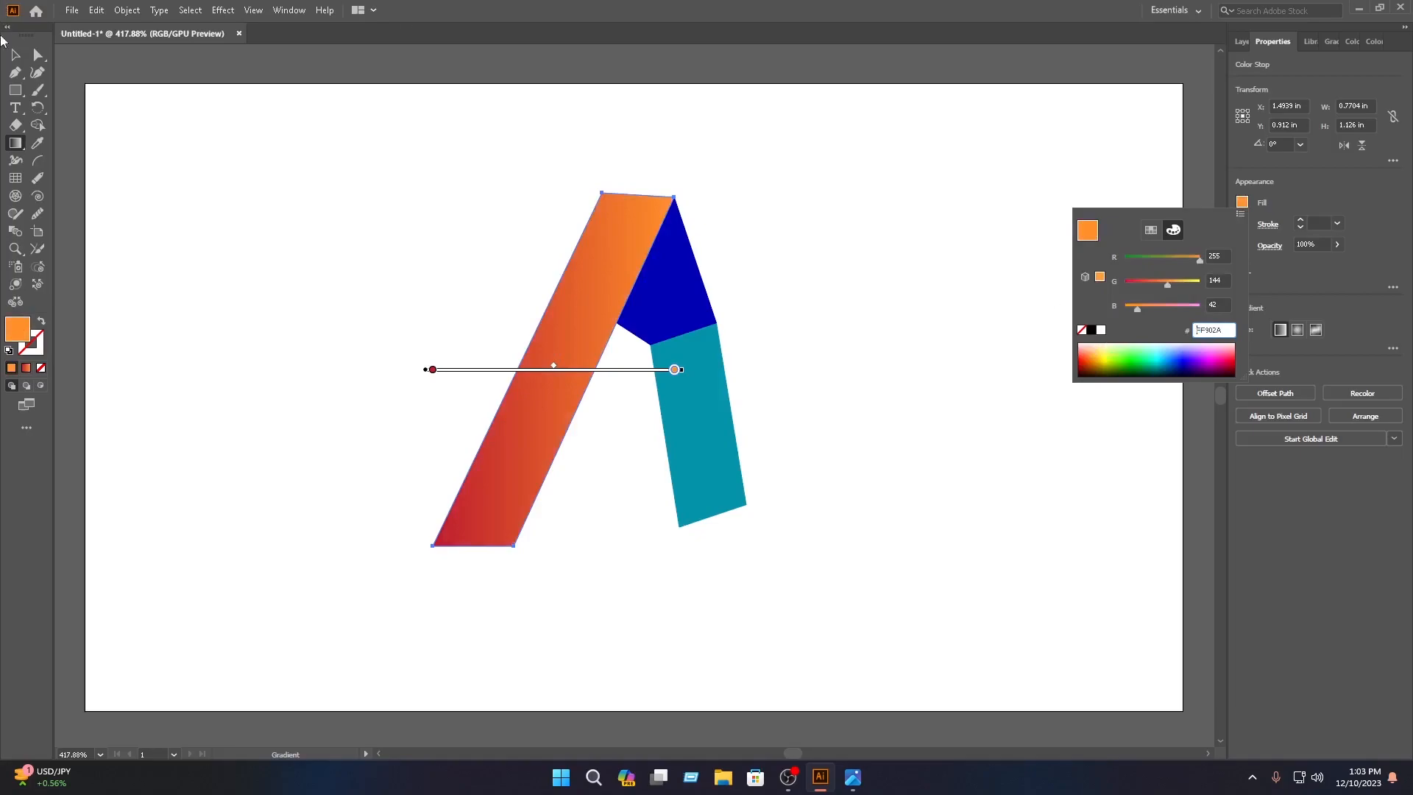
Apply the current linear gradient fill to the blue upper-right fold shape
left_click(17, 58)
left_click(562, 255)
left_click(675, 294)
left_click(17, 147)
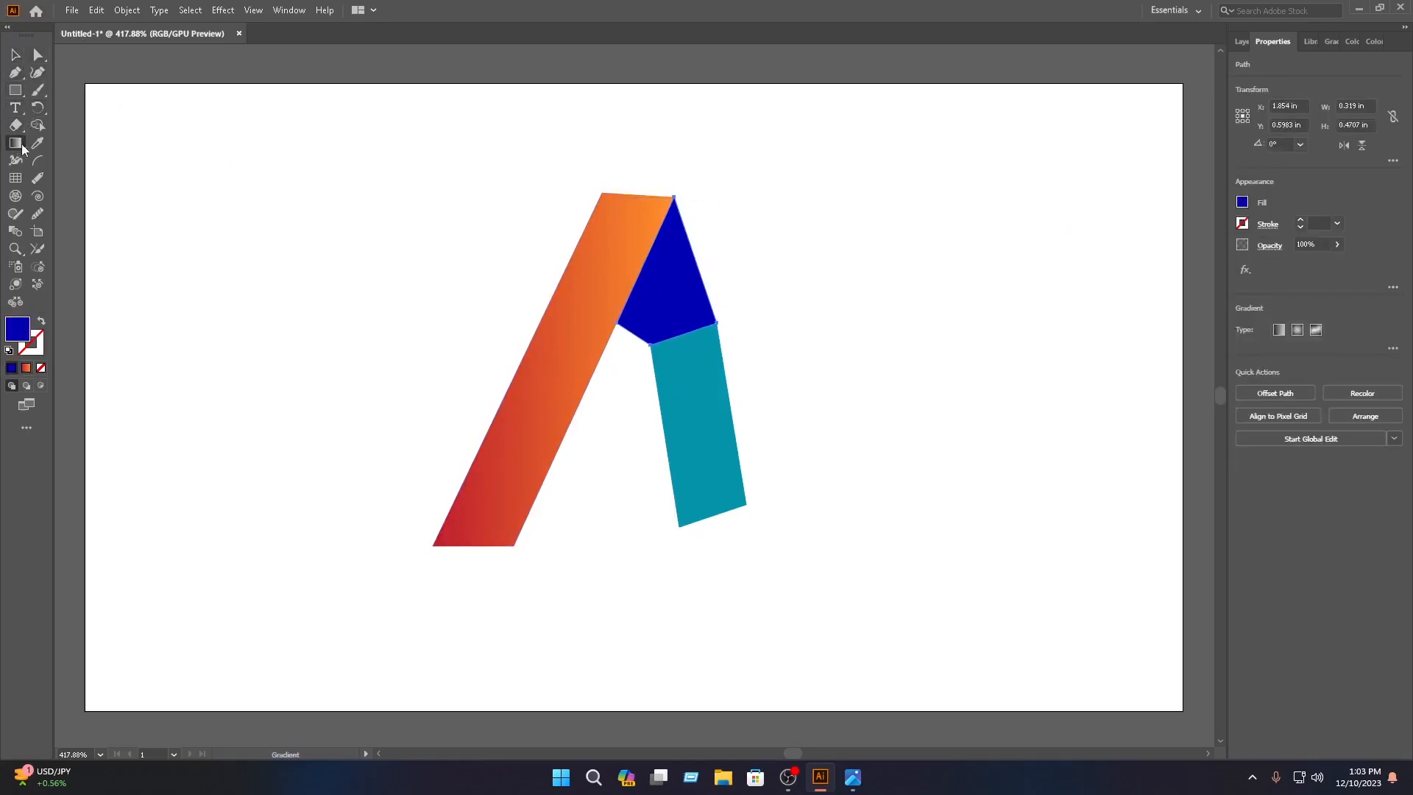
left_click(668, 279)
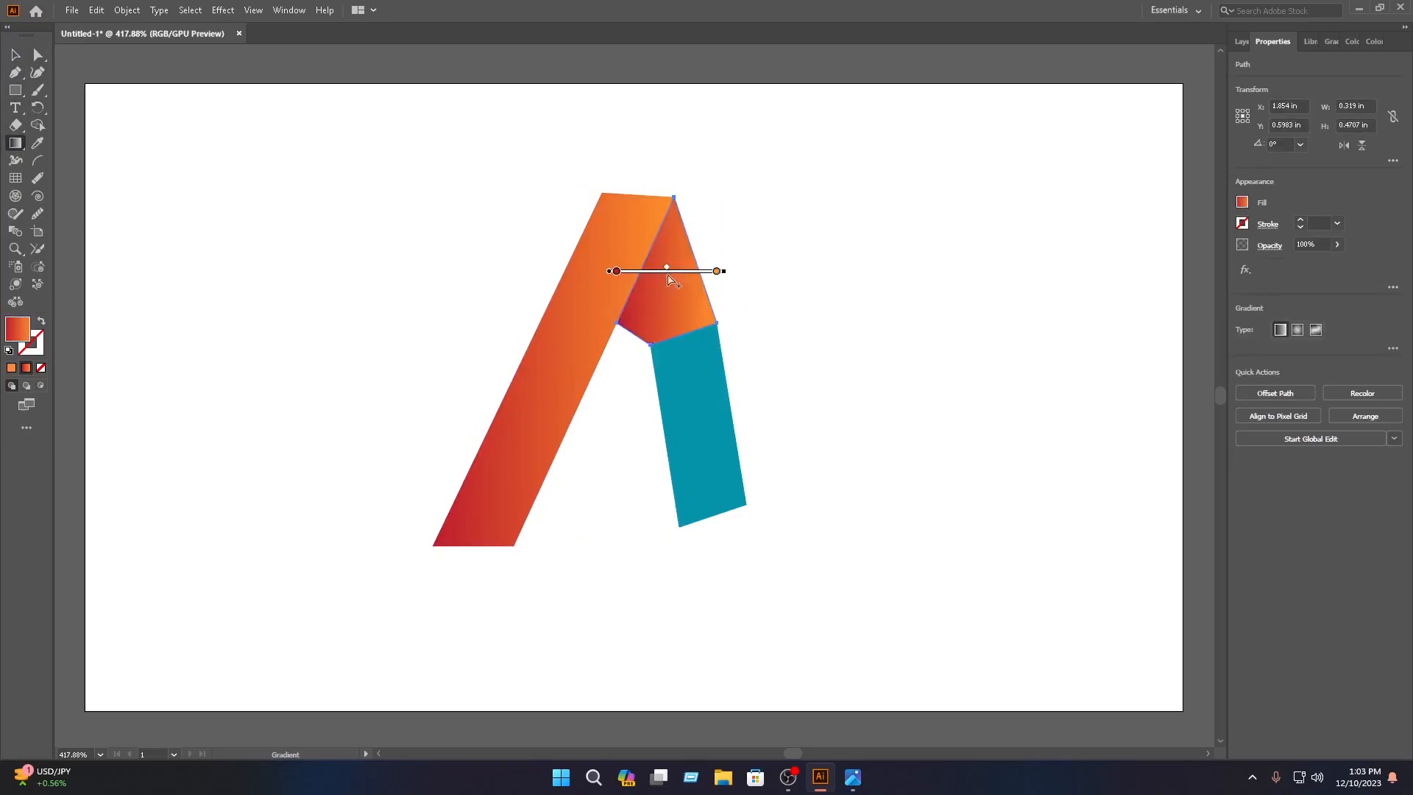
Set the left colour stop of the fold shape's gradient to magenta FB0AFF
left_click(616, 271)
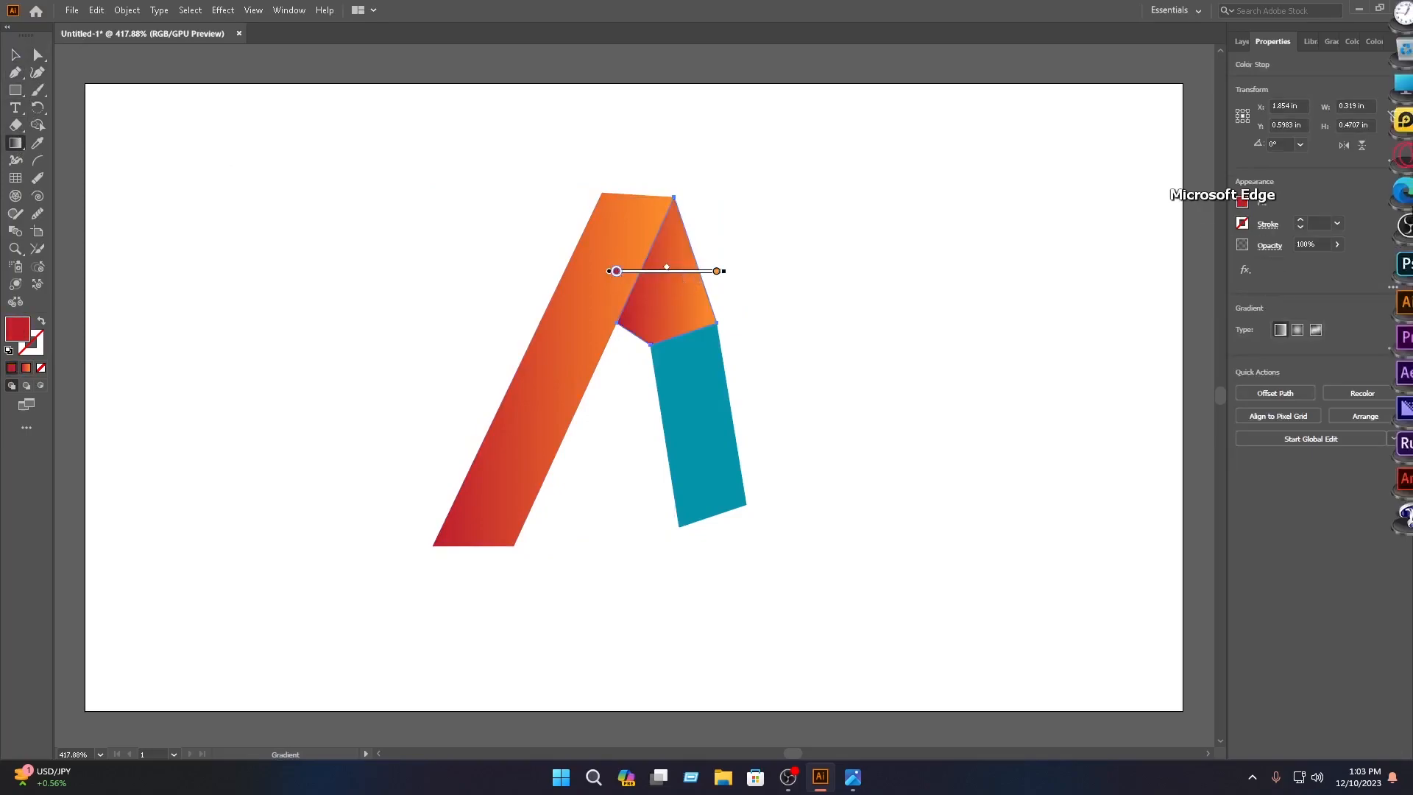
left_click(1243, 203)
left_click(1210, 354)
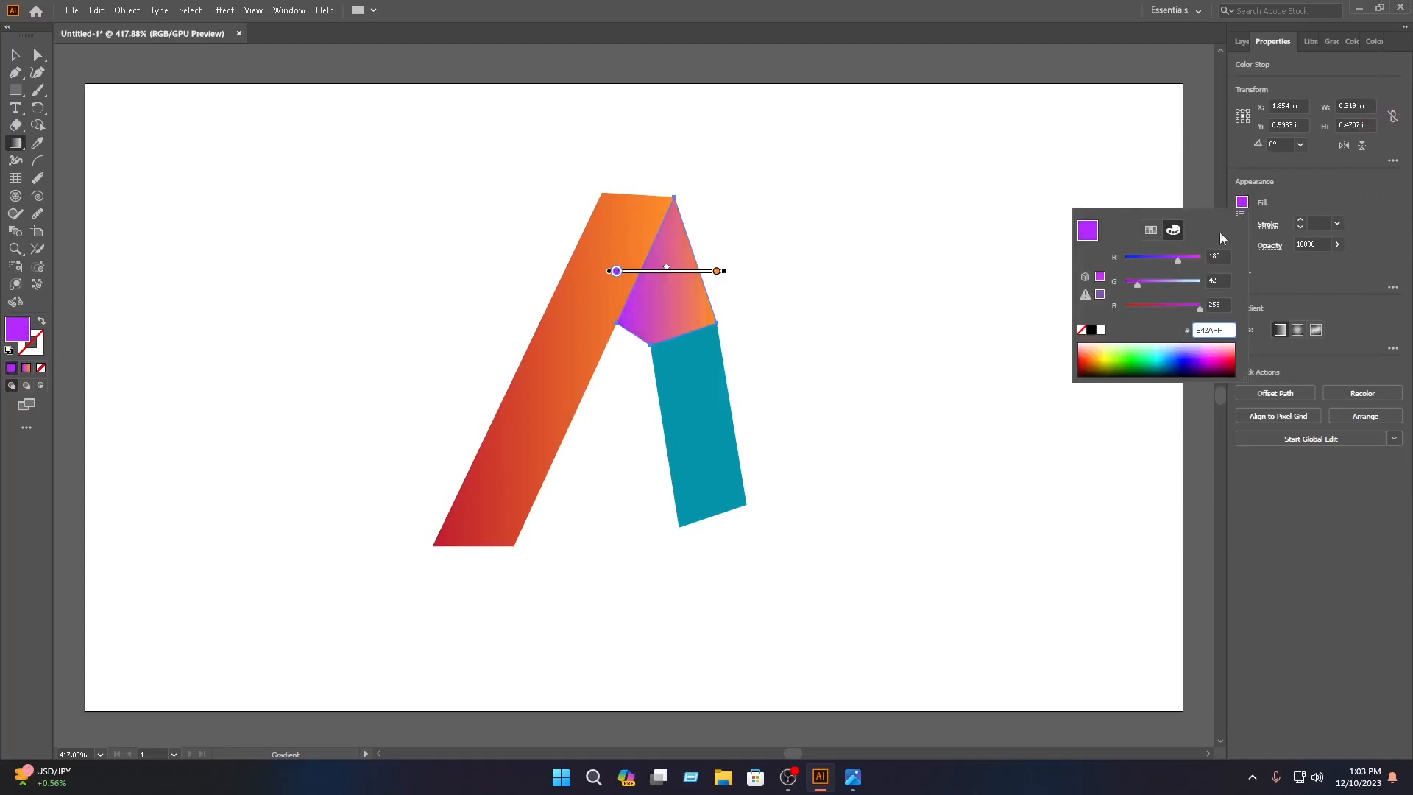
left_click(1213, 353)
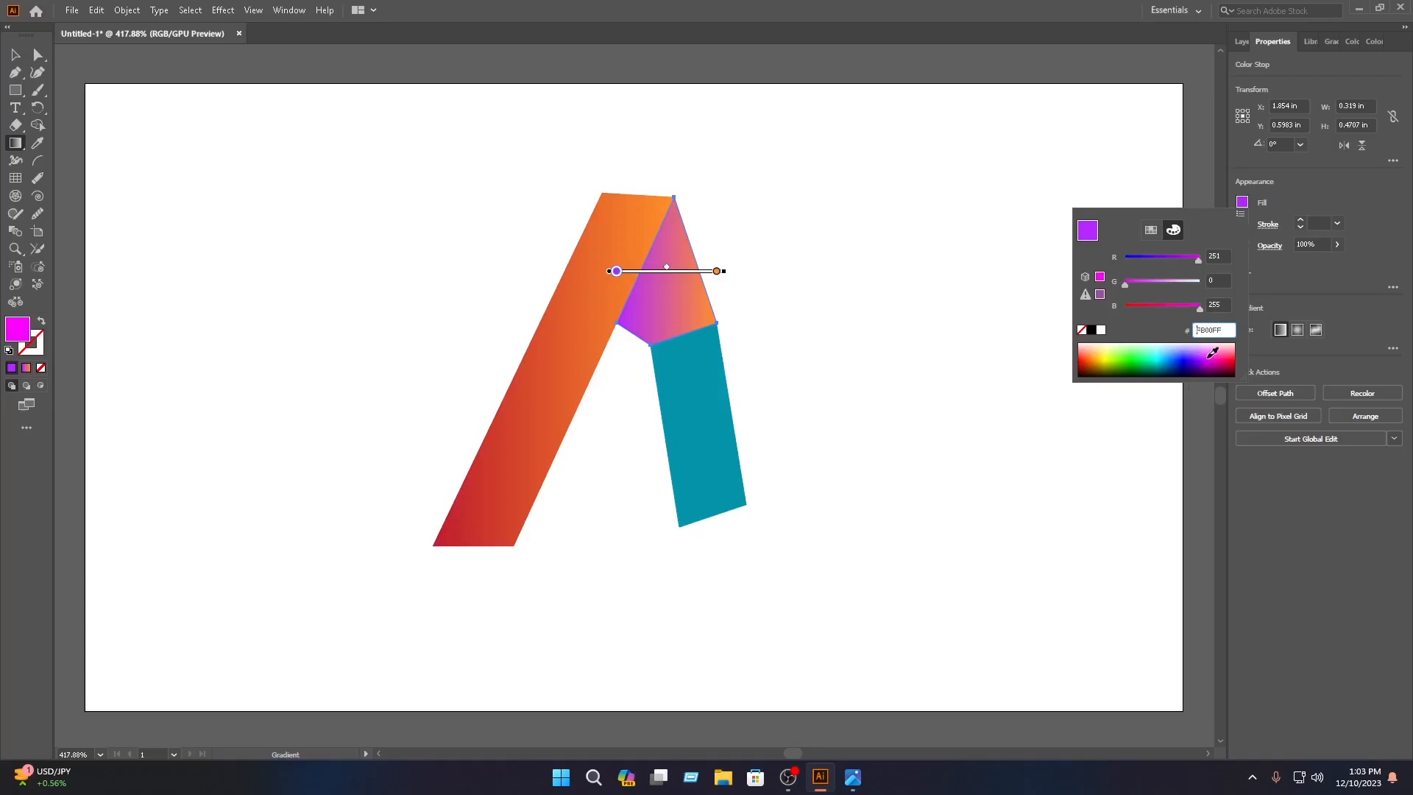
Set the right colour stop of the fold shape's gradient to red DF002B
left_click(718, 271)
double_click(718, 271)
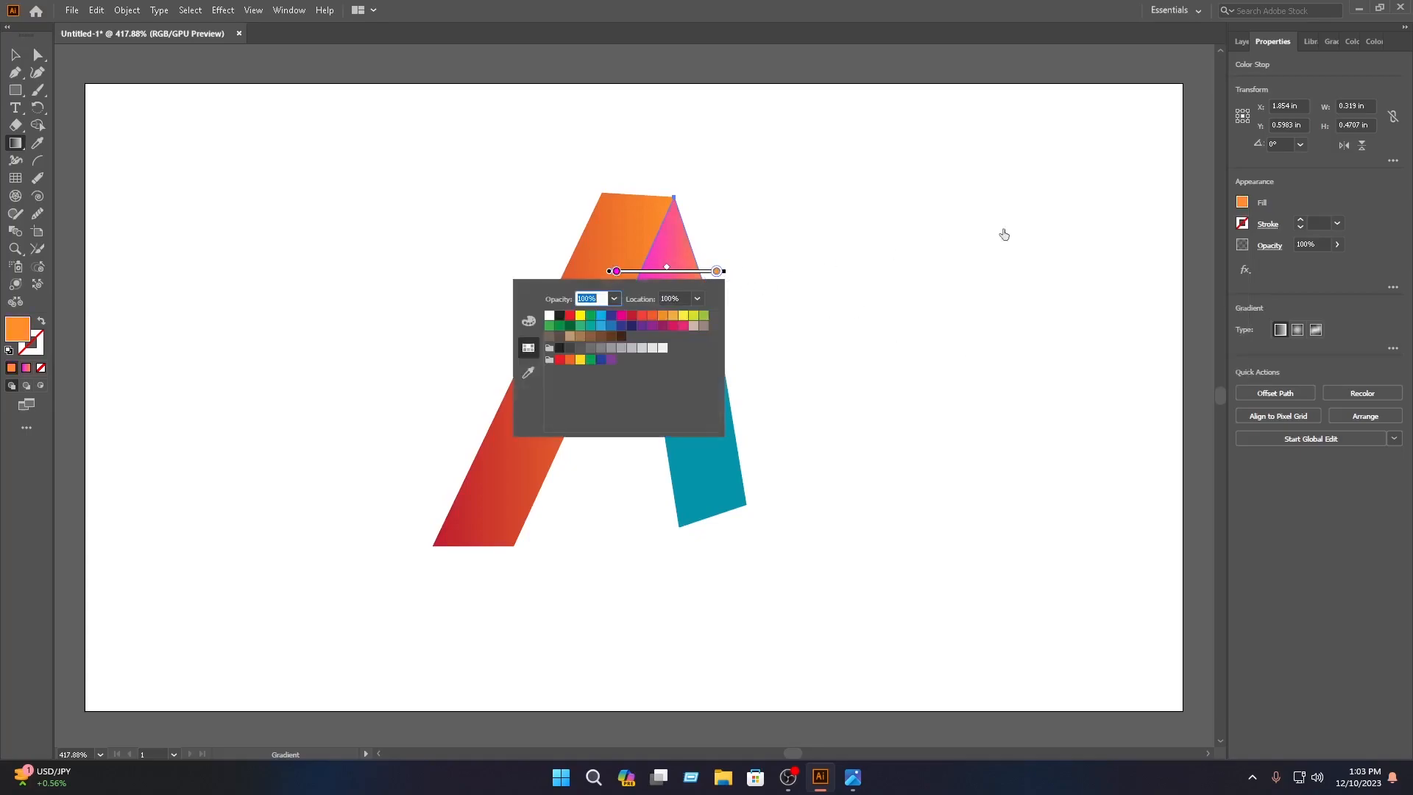
left_click(1242, 204)
left_click(1244, 207)
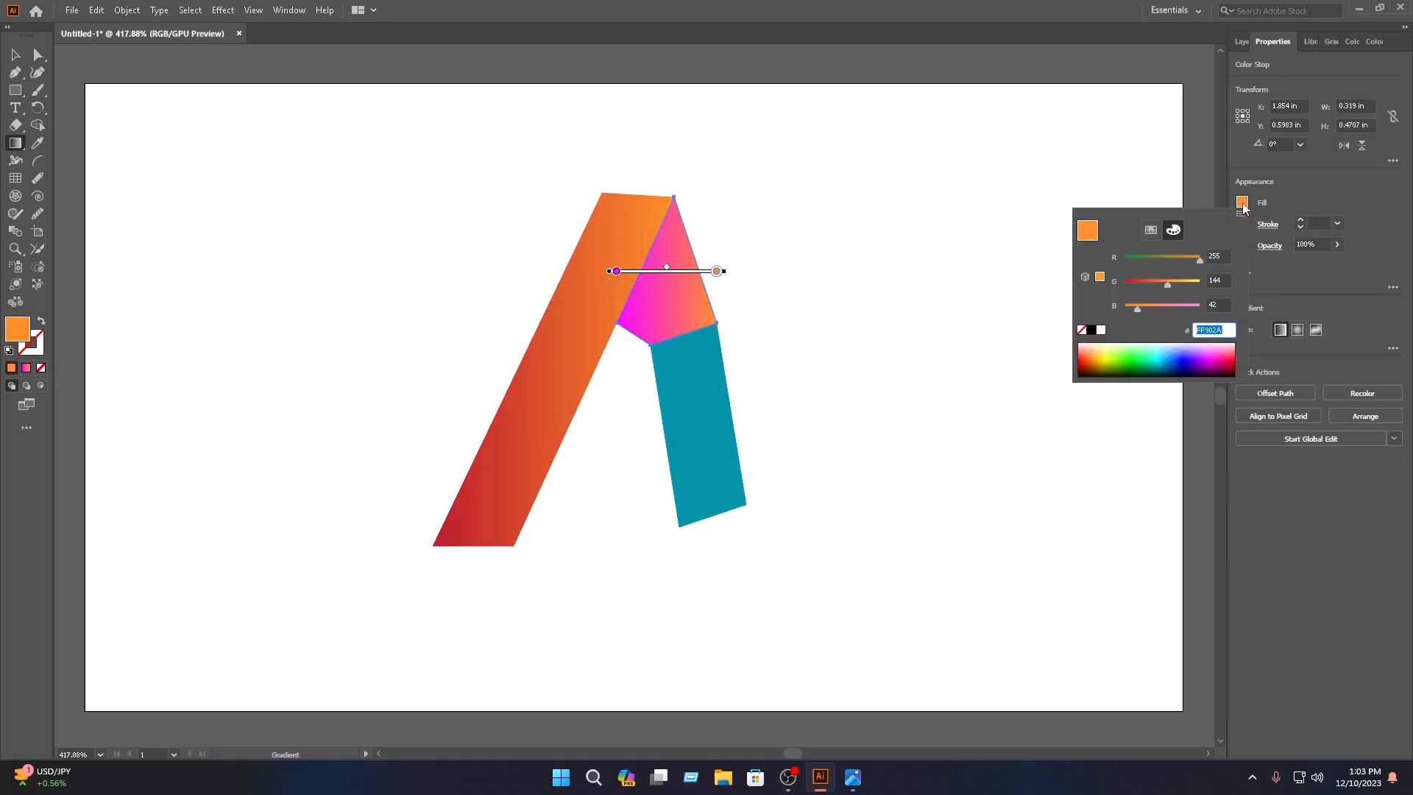
left_click_drag(1085, 351, 1083, 364)
left_click(1234, 352)
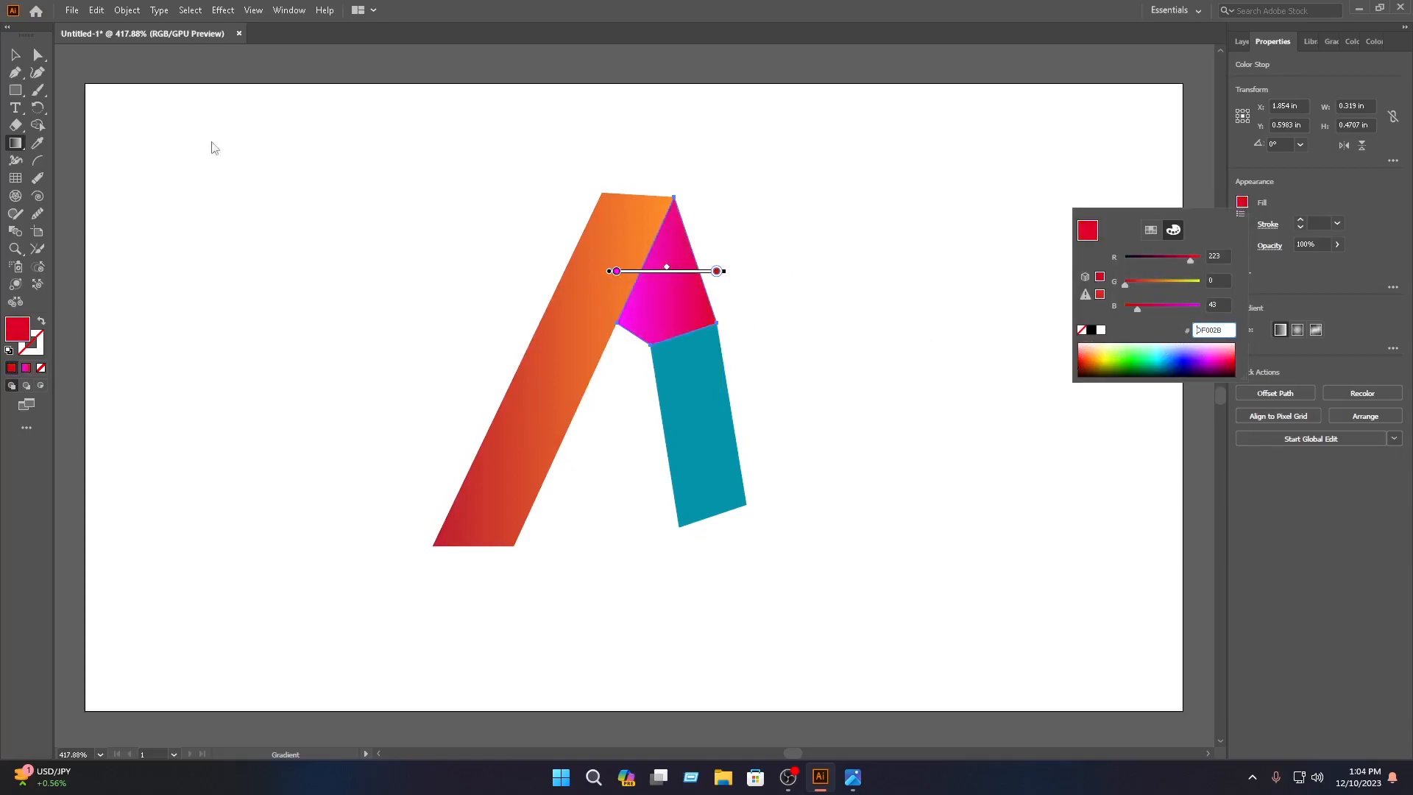
Apply the magenta-to-red linear gradient fill to the teal right leg
left_click(15, 54)
left_click(642, 421)
left_click(683, 420)
key("g")
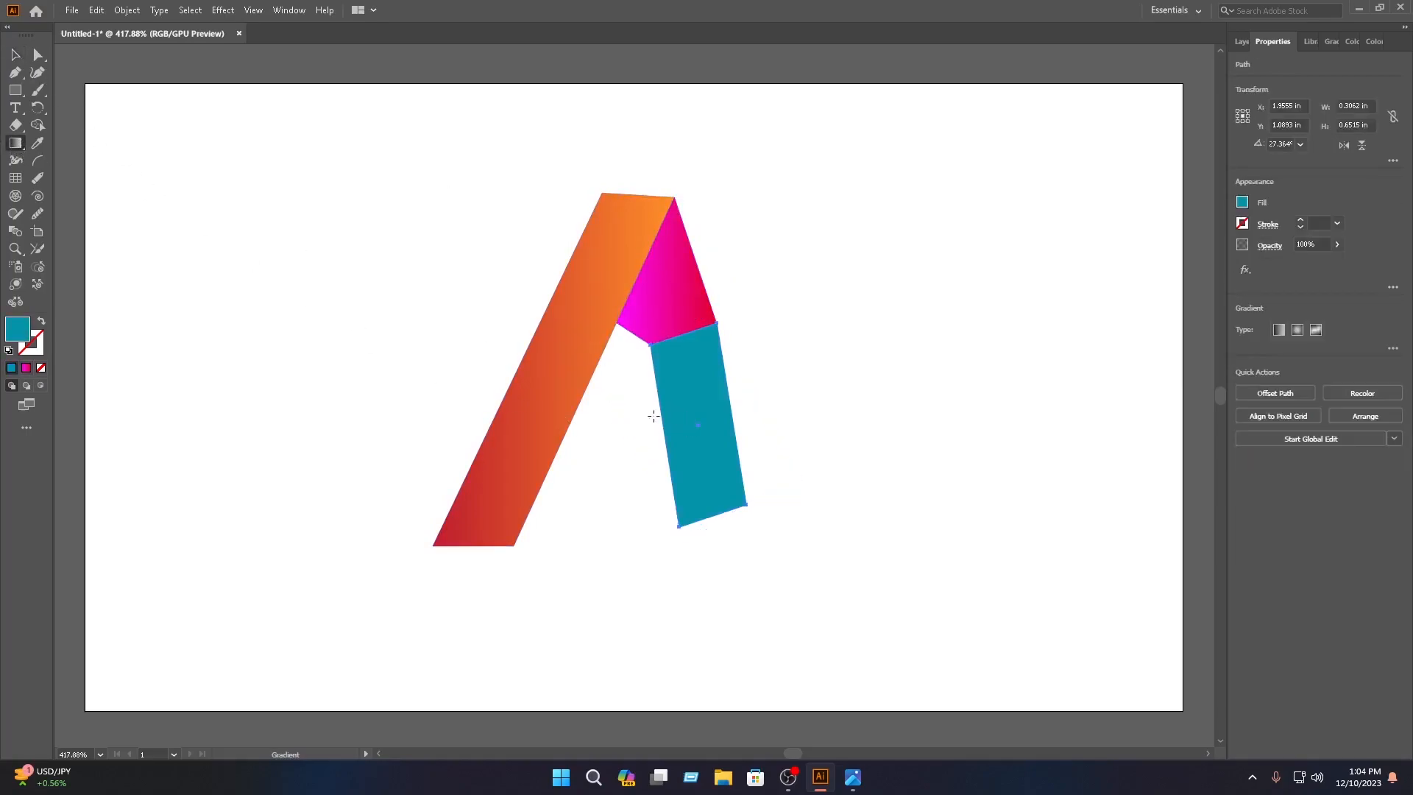
left_click(696, 421)
Set the left colour stop of the right leg's gradient to dark brown 8A2600
left_click(650, 424)
left_click(1243, 202)
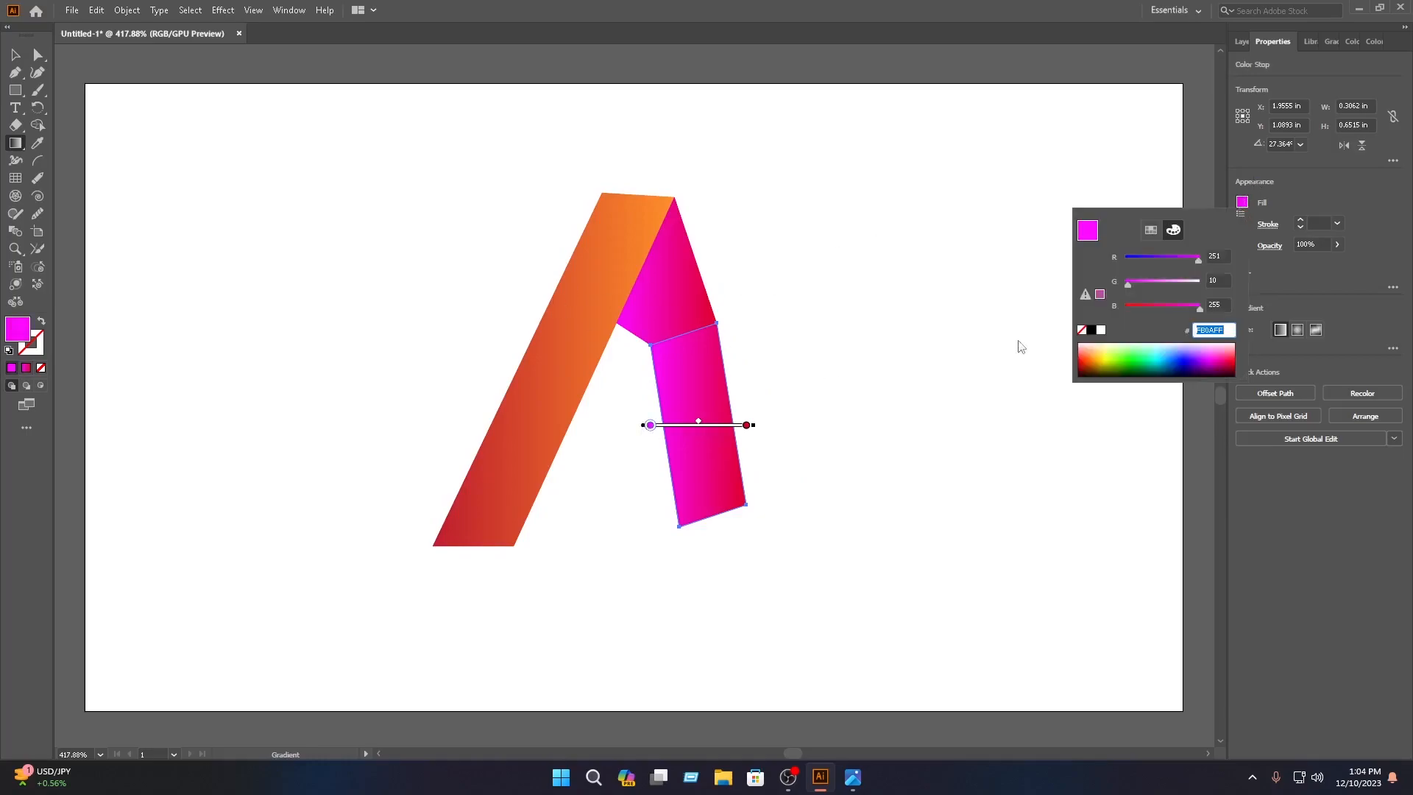
left_click(1102, 354)
left_click(1088, 360)
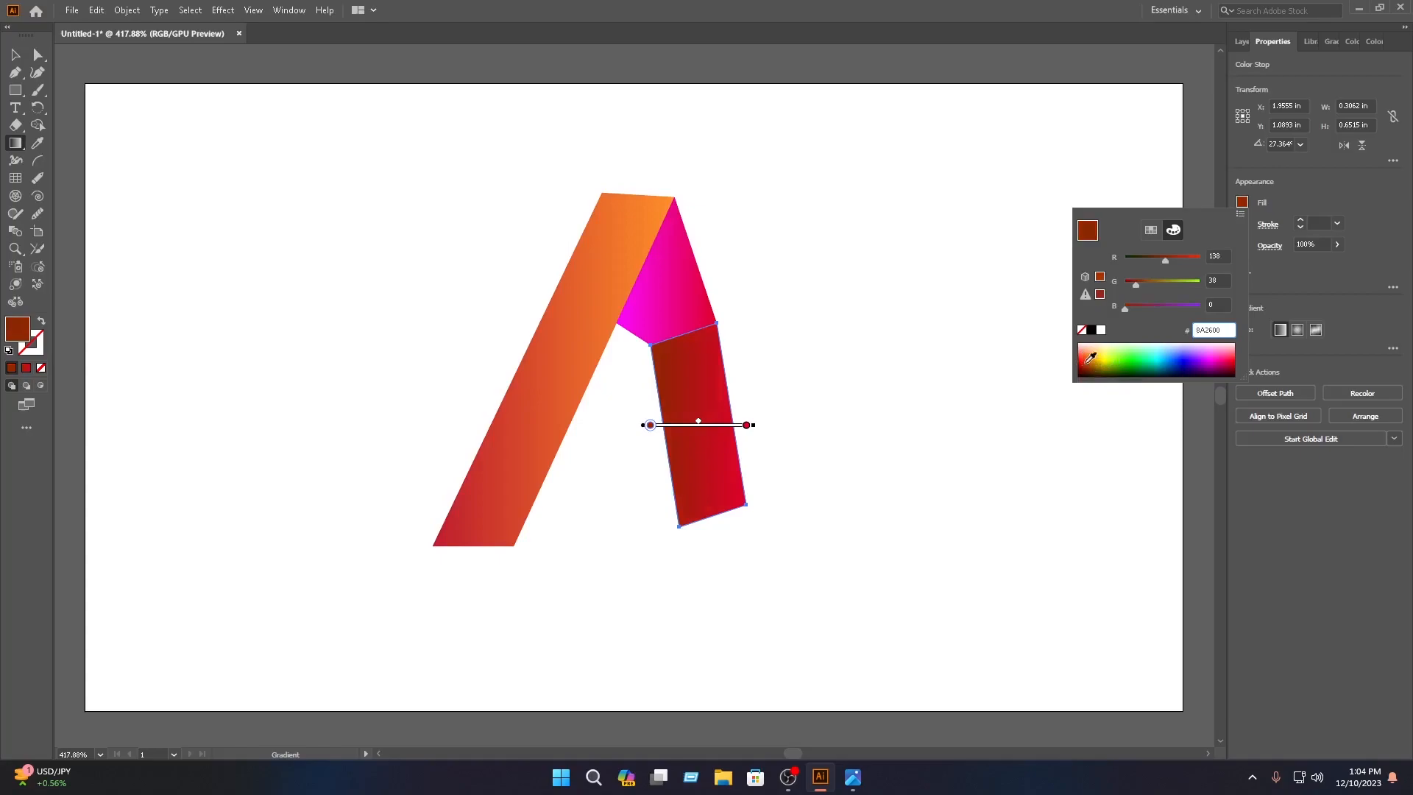
key("Escape")
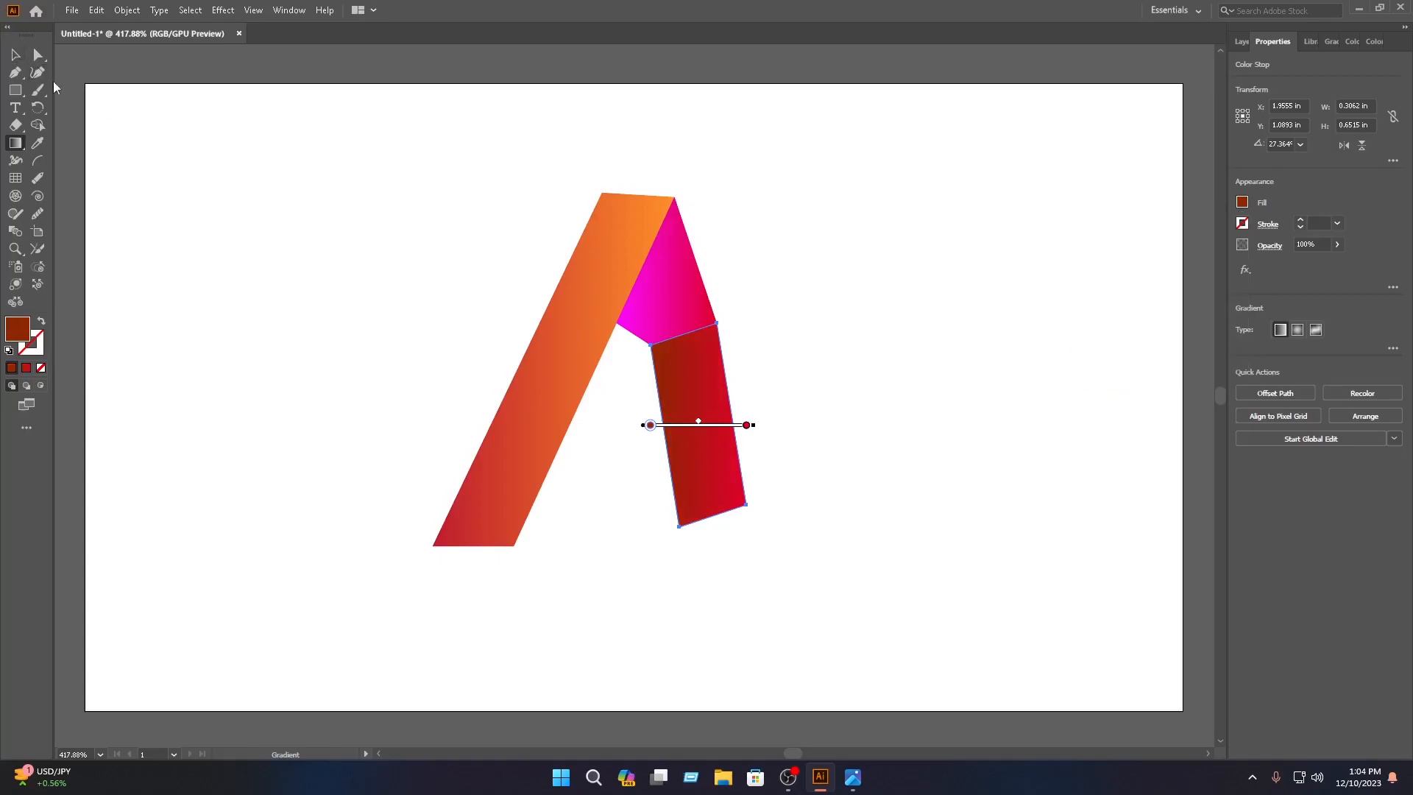
Set the right colour stop of the right leg's gradient to orange F49000
left_click(746, 426)
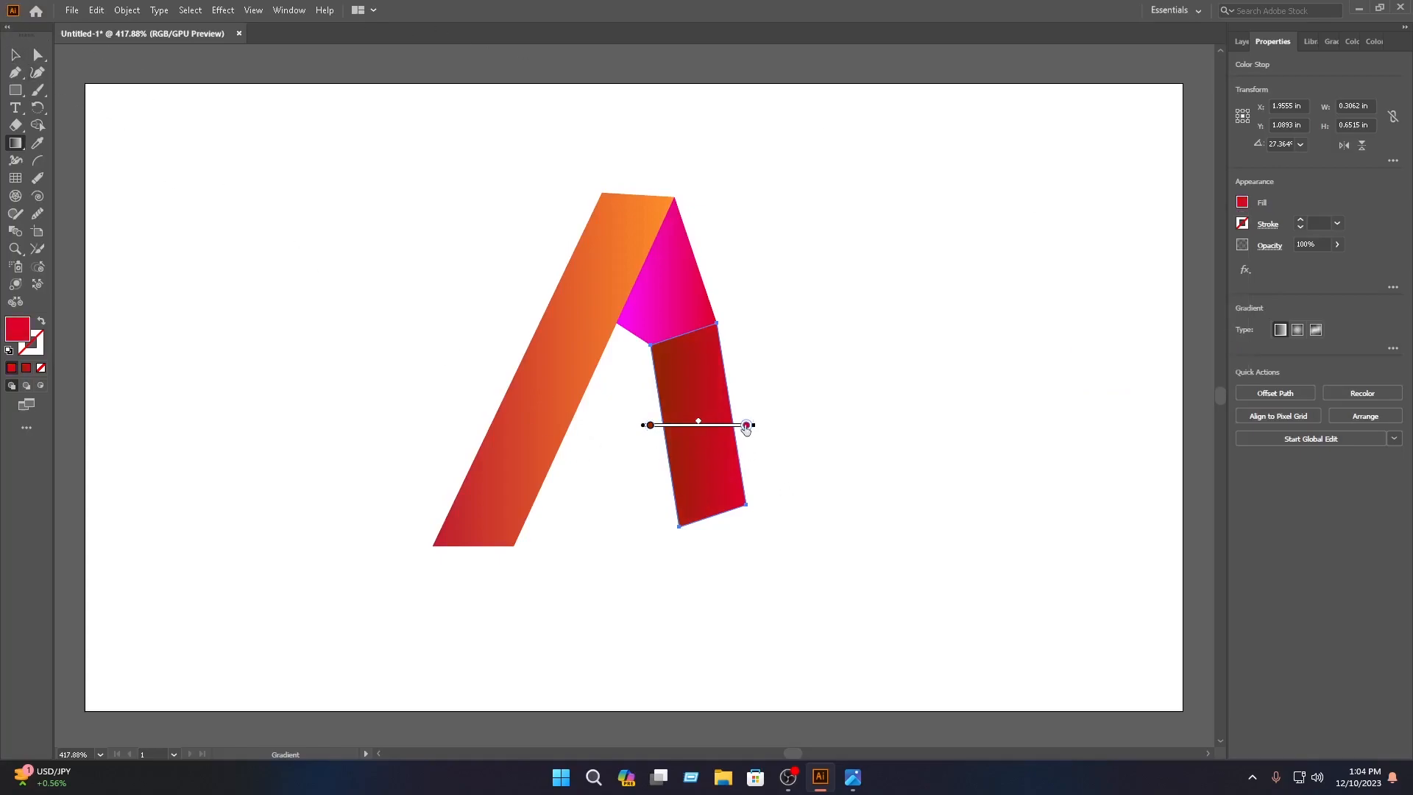
left_click(1242, 201)
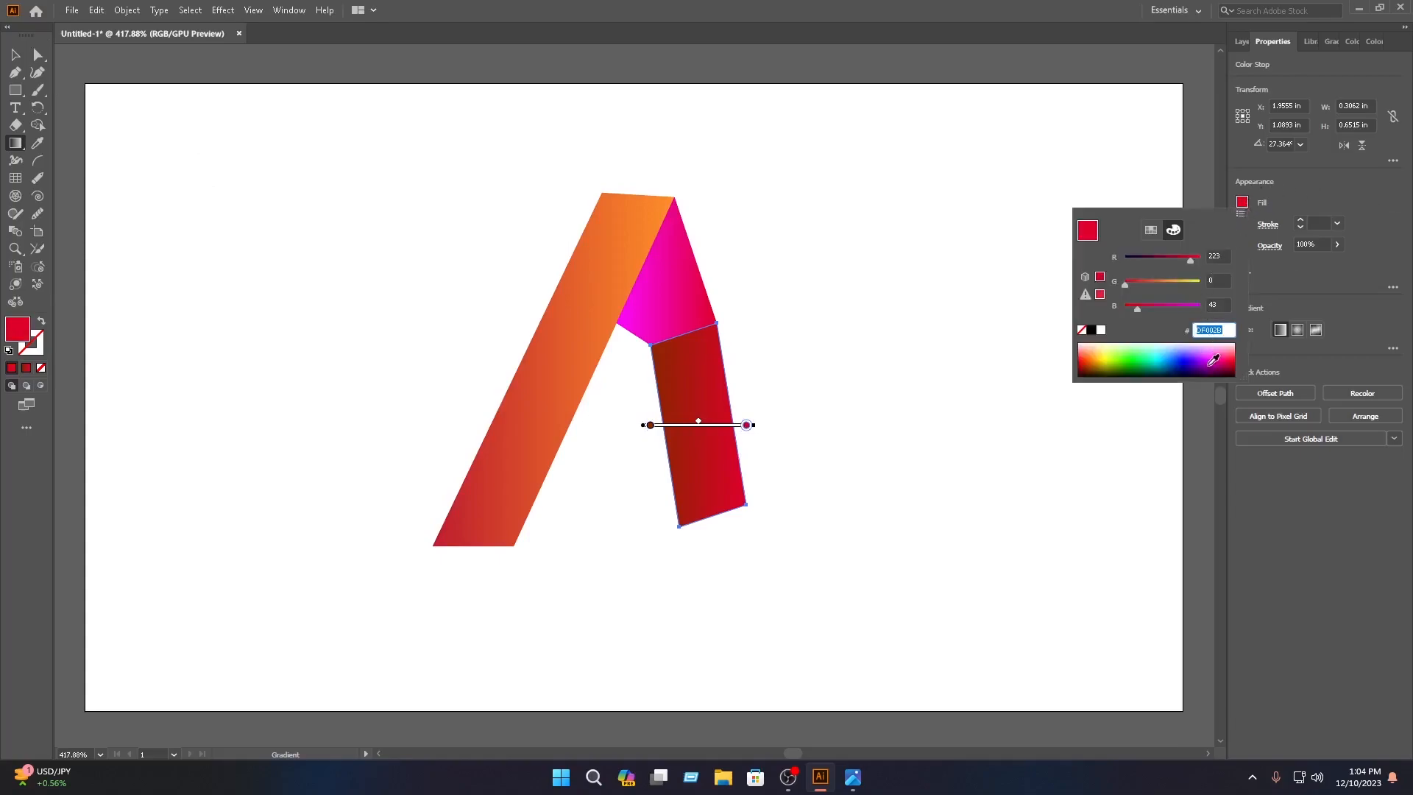
left_click(1216, 362)
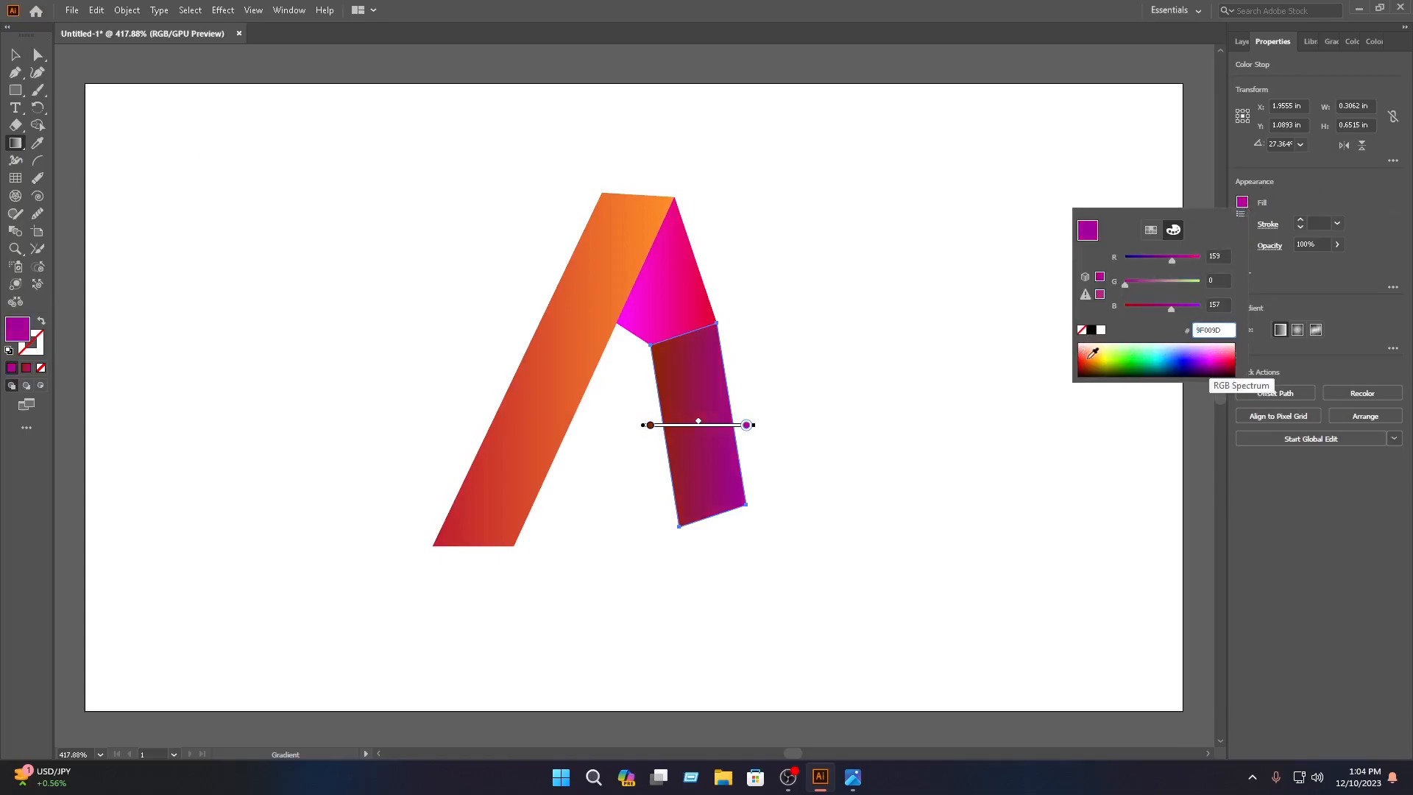
left_click(1099, 355)
left_click(1100, 355)
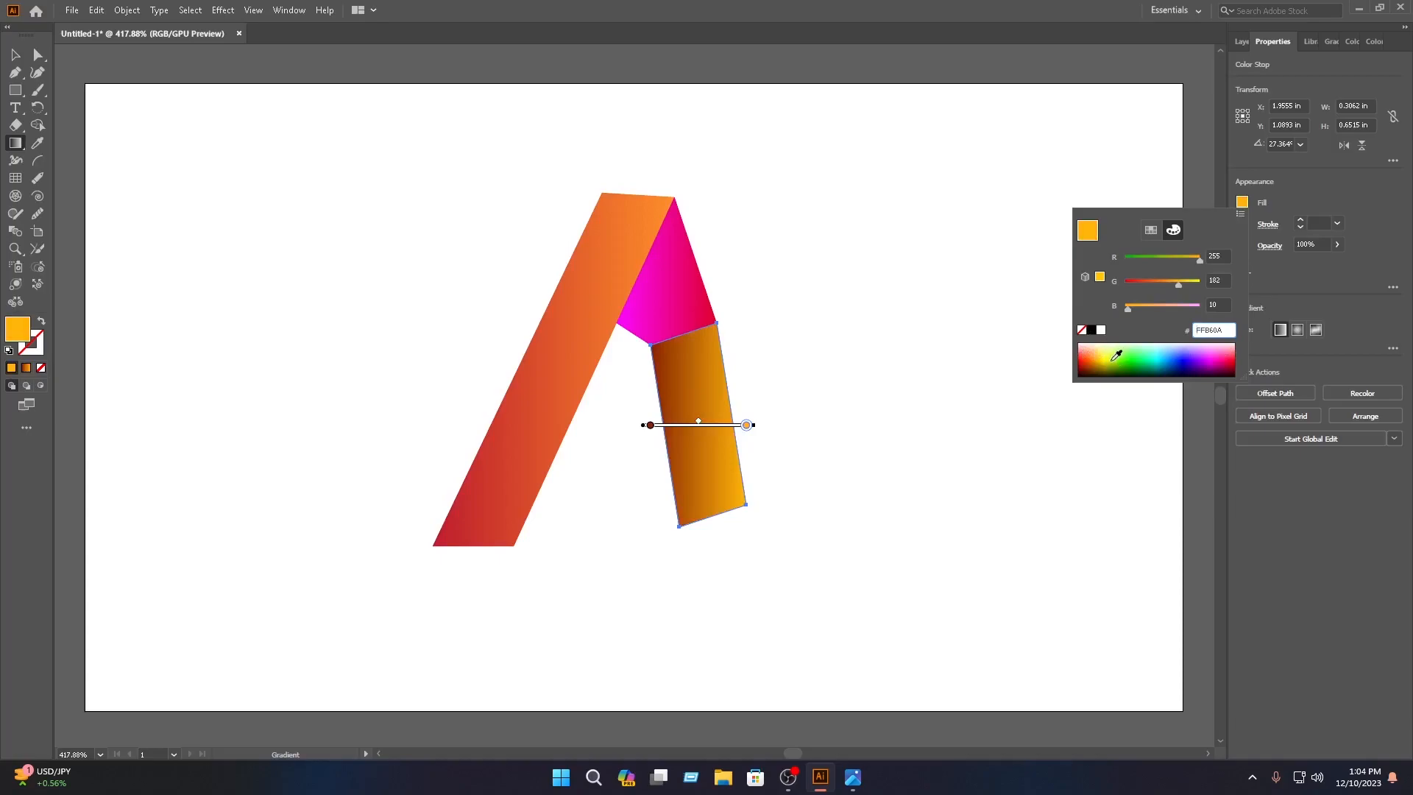
left_click(1097, 353)
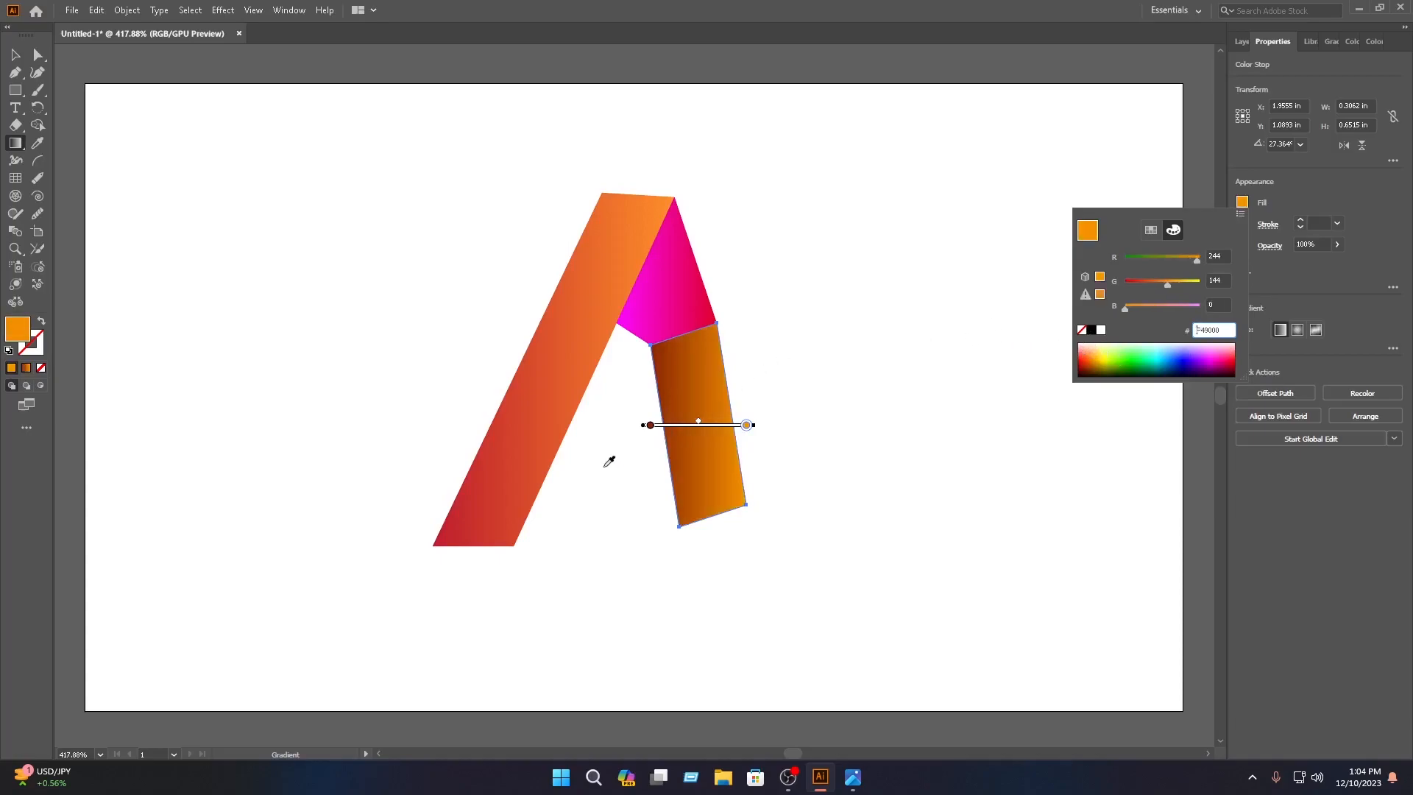
Set the left colour stop of the right leg's gradient to the CMYK Red swatch and deselect the shape
double_click(651, 425)
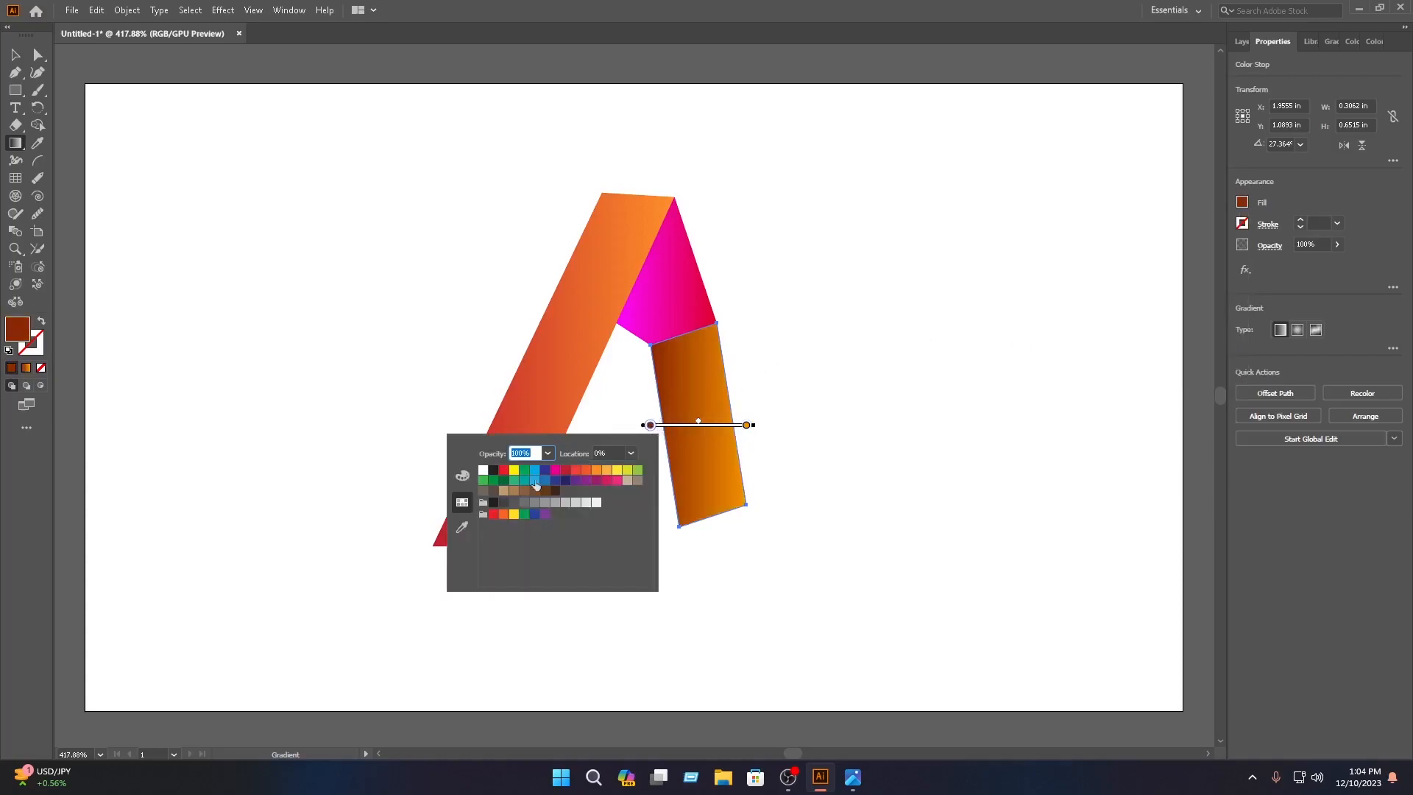
left_click(514, 470)
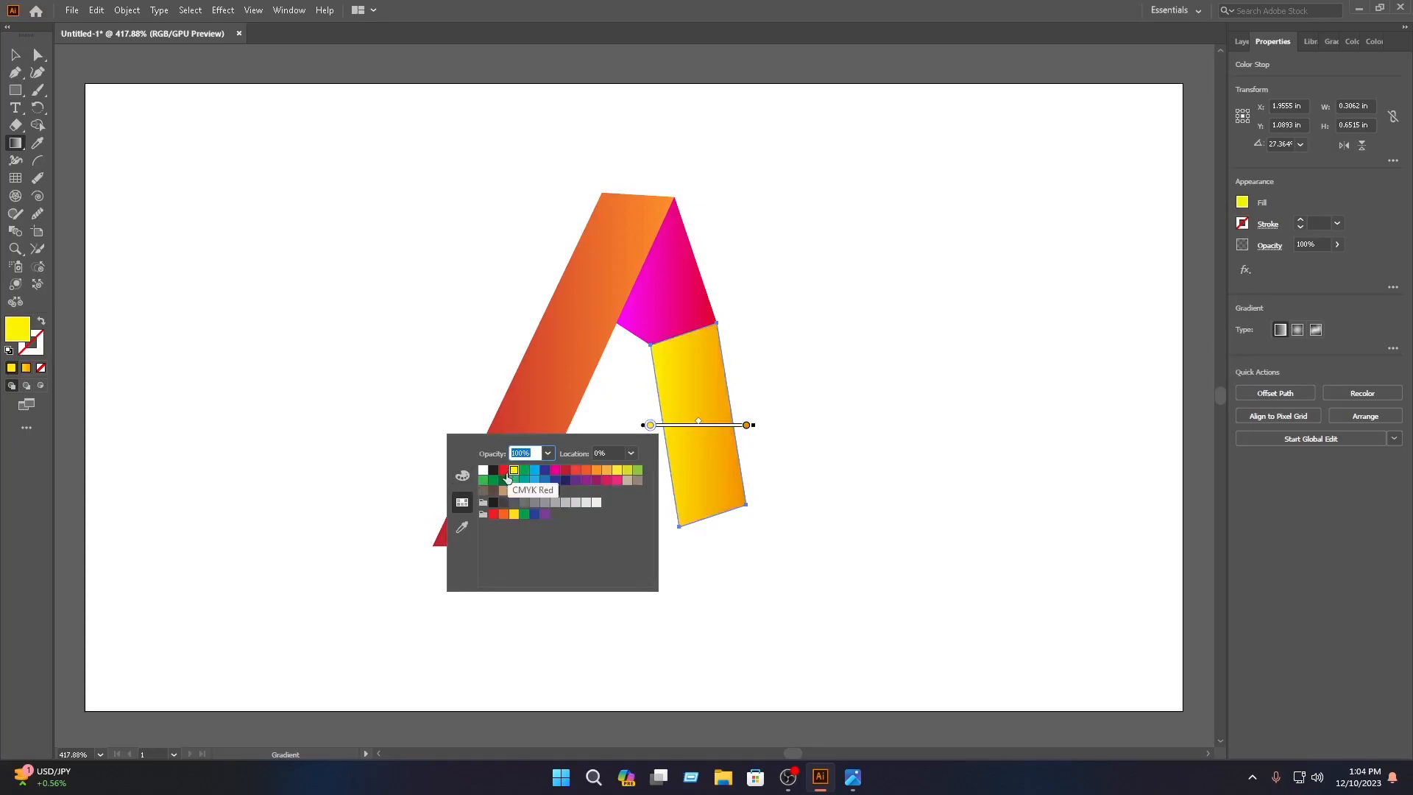
left_click(504, 471)
left_click(15, 58)
left_click(15, 58)
left_click(407, 303)
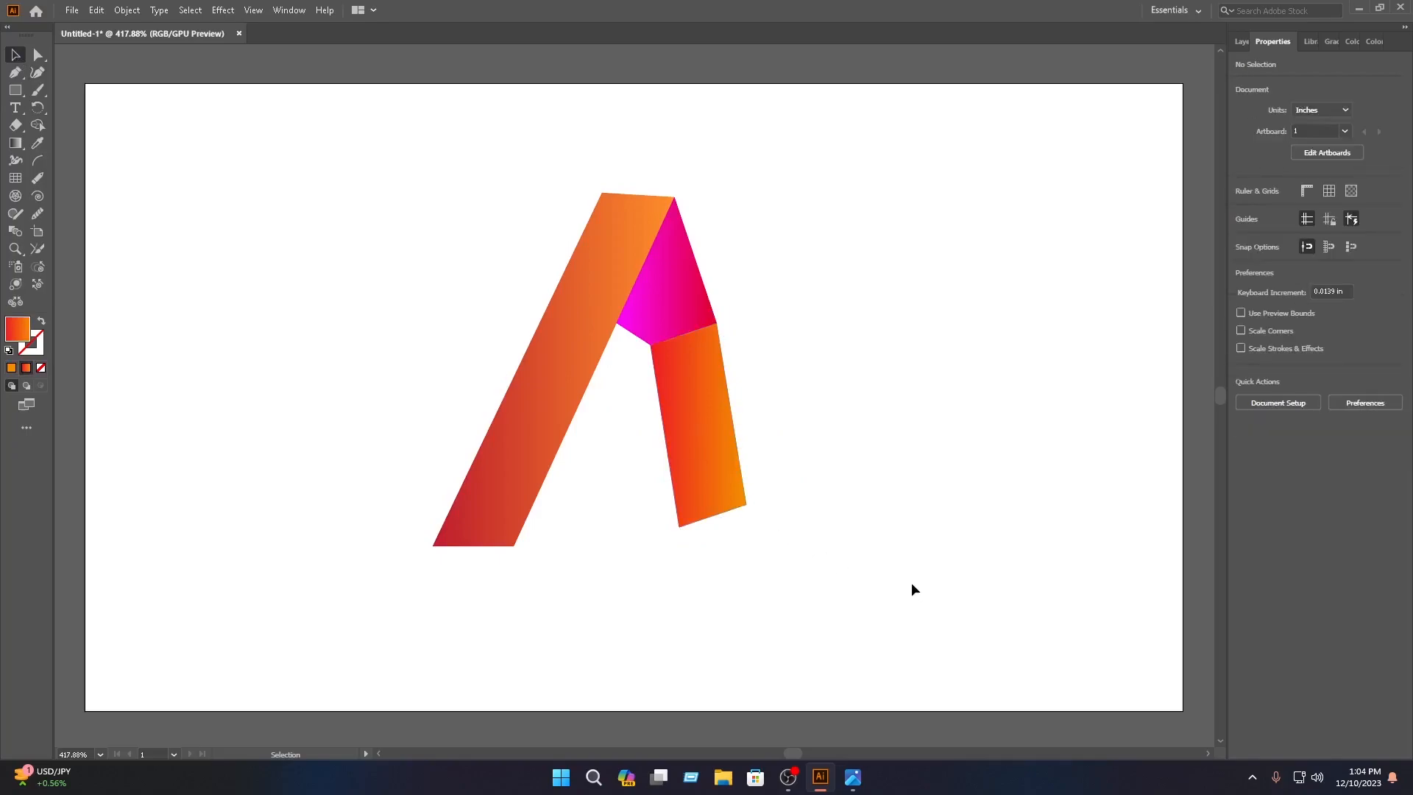
Move all three gradient shapes together slightly to the right and down on the artboard
left_click_drag(911, 595, 291, 153)
left_click_drag(609, 281, 644, 289)
left_click(865, 248)
Draw a closed four-sided crossbar with the Pen tool from the left leg's inner edge to the right leg, slightly overlapping the right leg
left_click(18, 72)
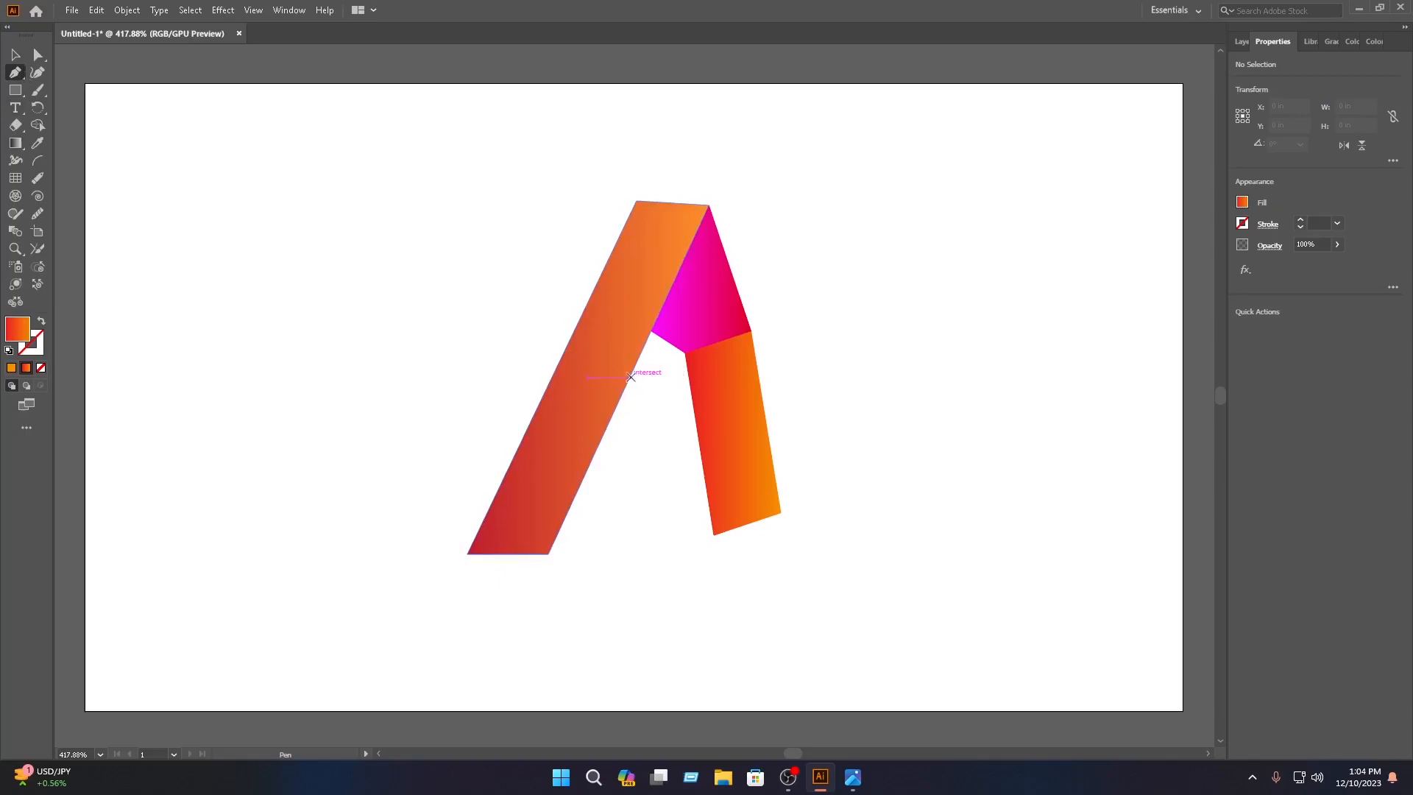
left_click(625, 384)
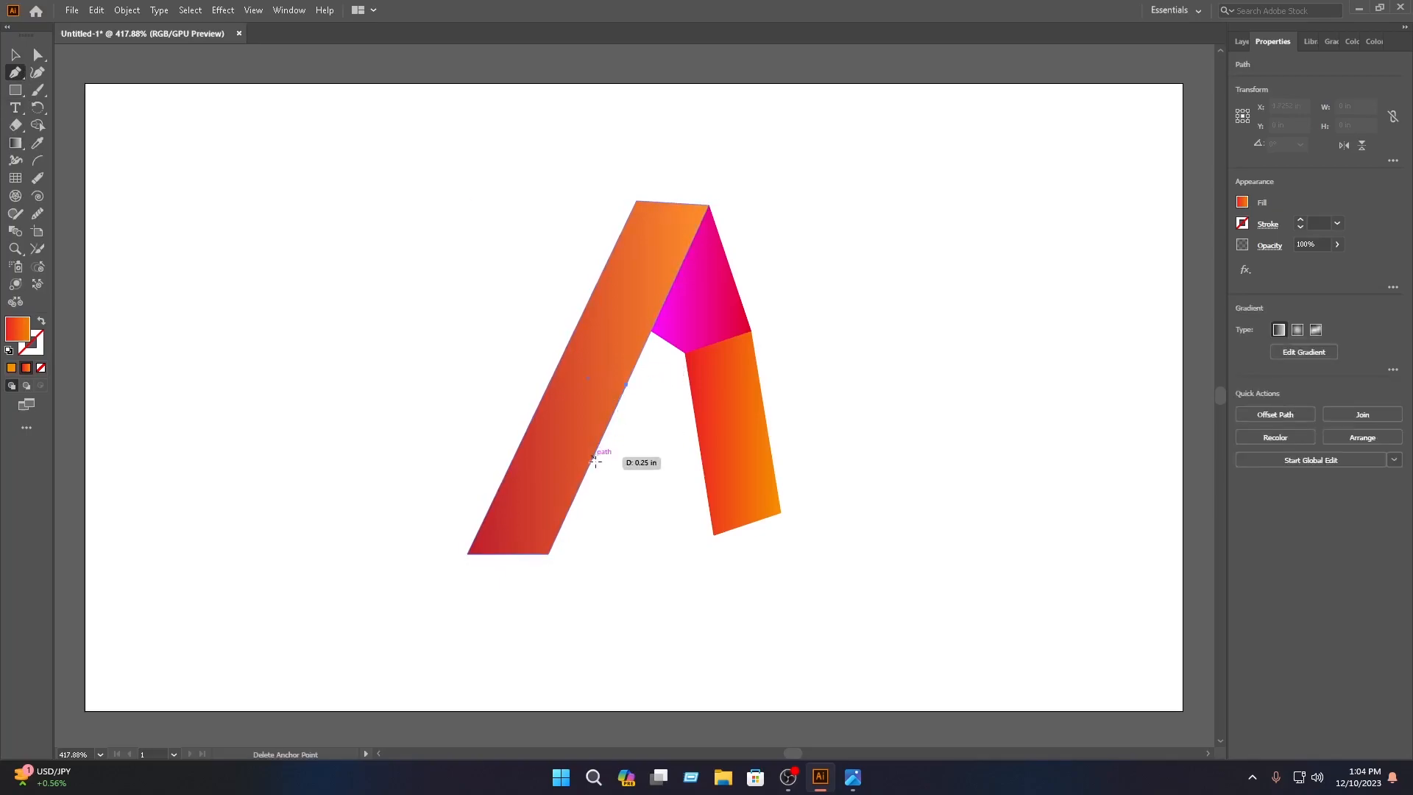
left_click(600, 443)
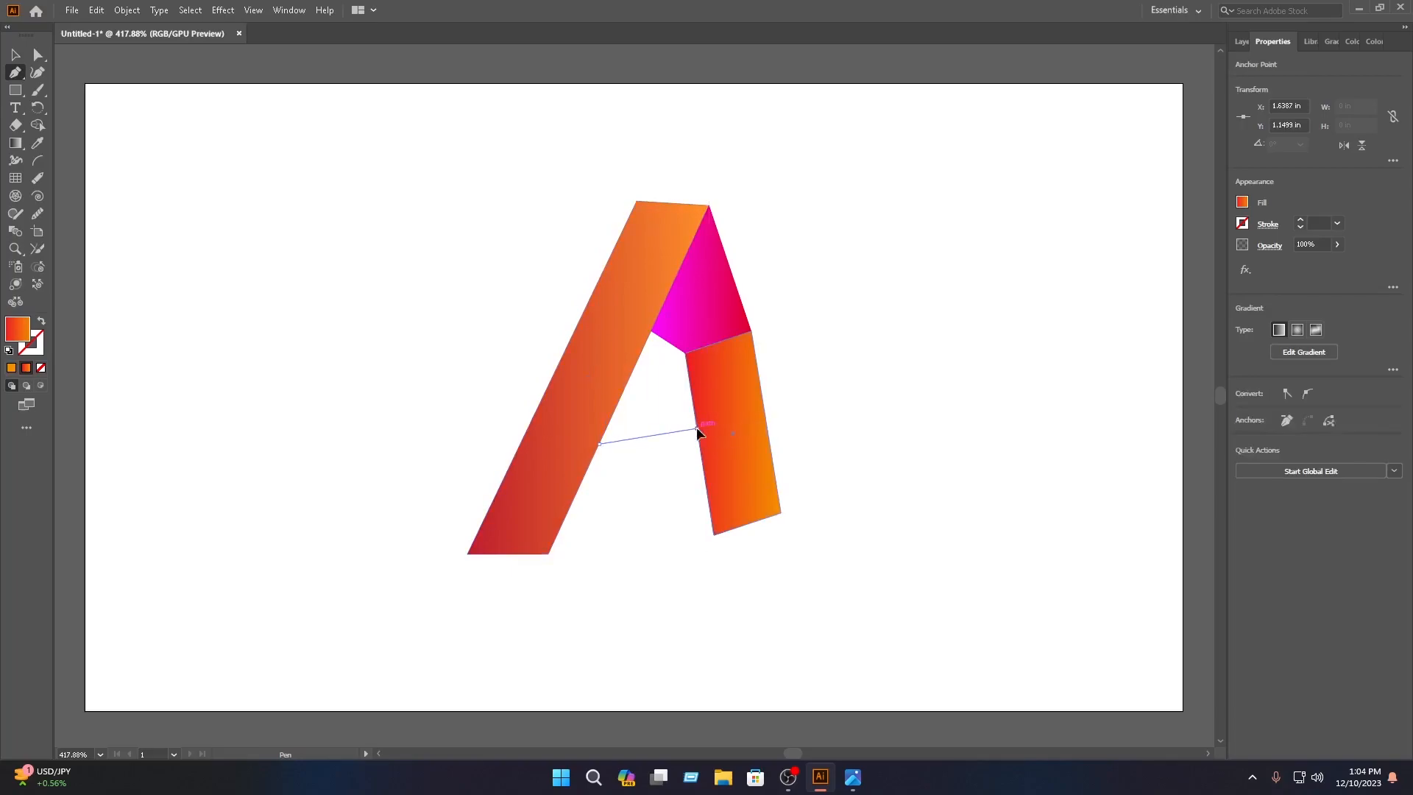
left_click(698, 428)
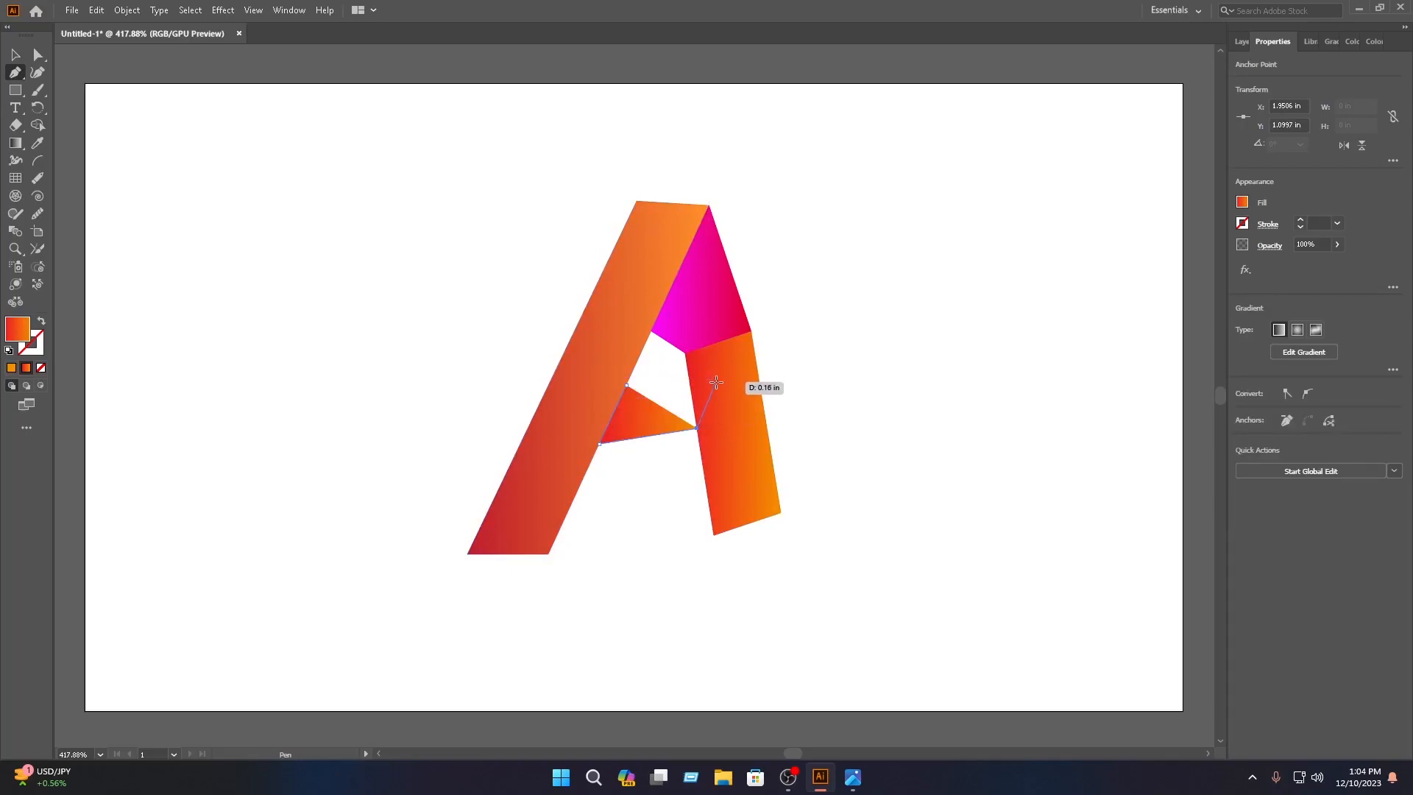
left_click(714, 379)
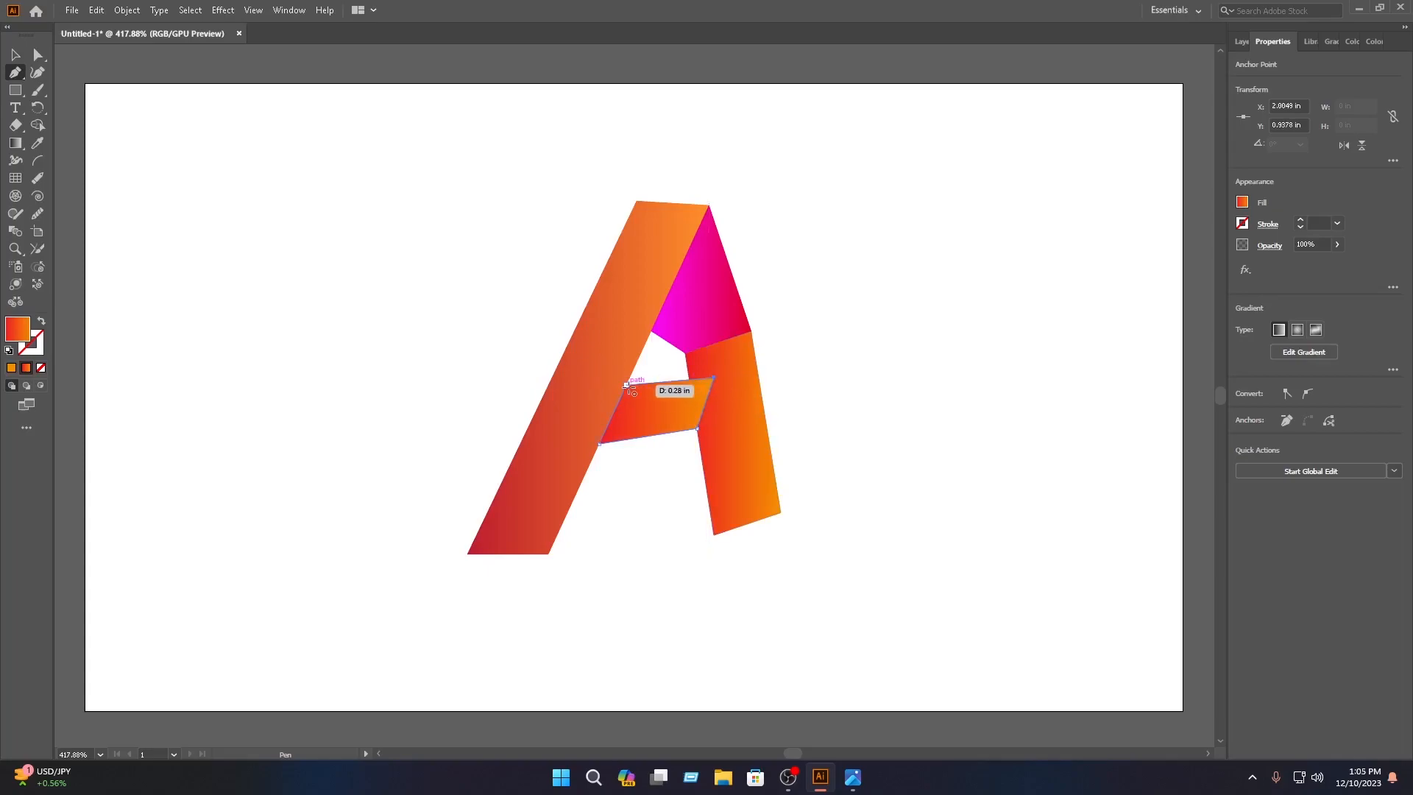
left_click(628, 385)
left_click(16, 56)
left_click(461, 335)
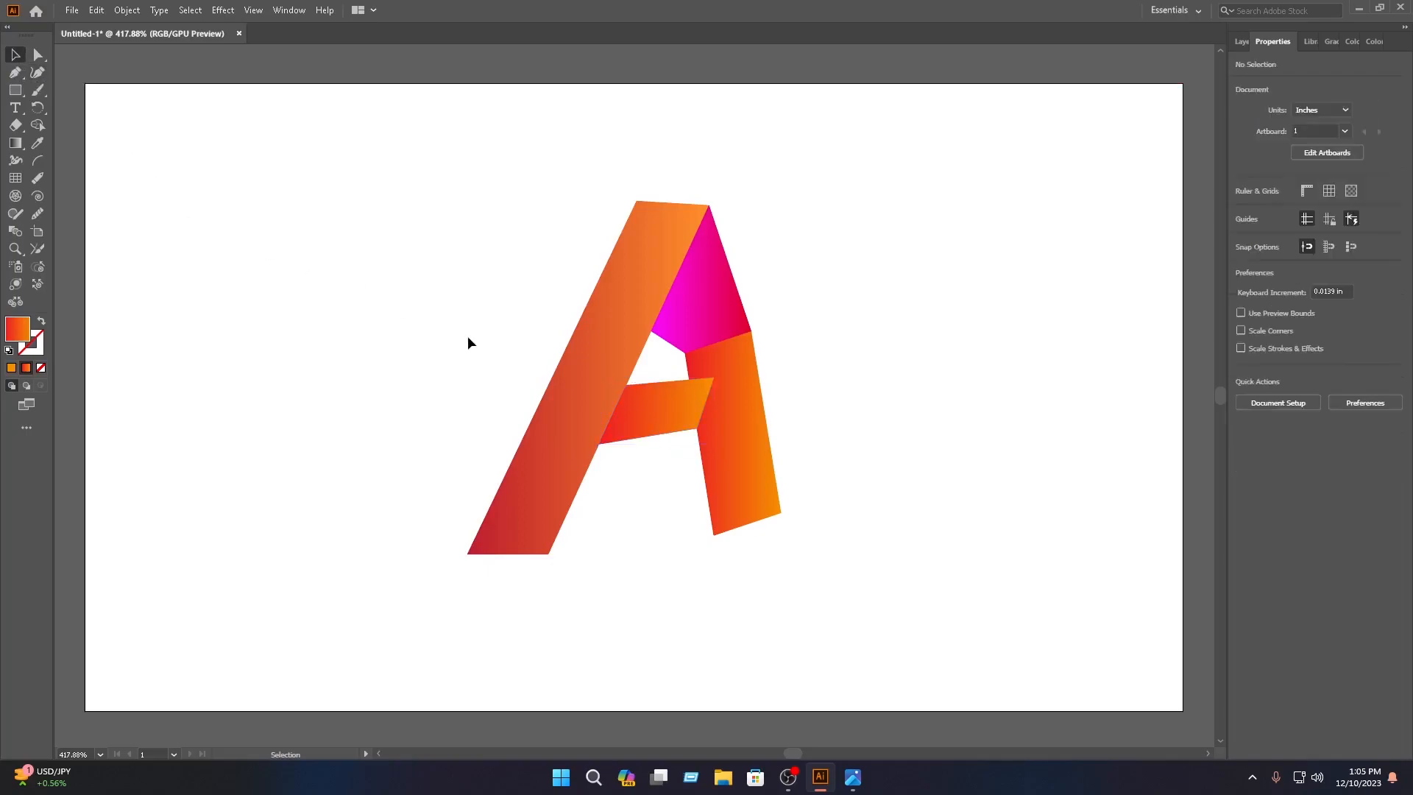
Send the crossbar to the back so it sits behind the legs
left_click(683, 418)
key("Left")
right_click(656, 397)
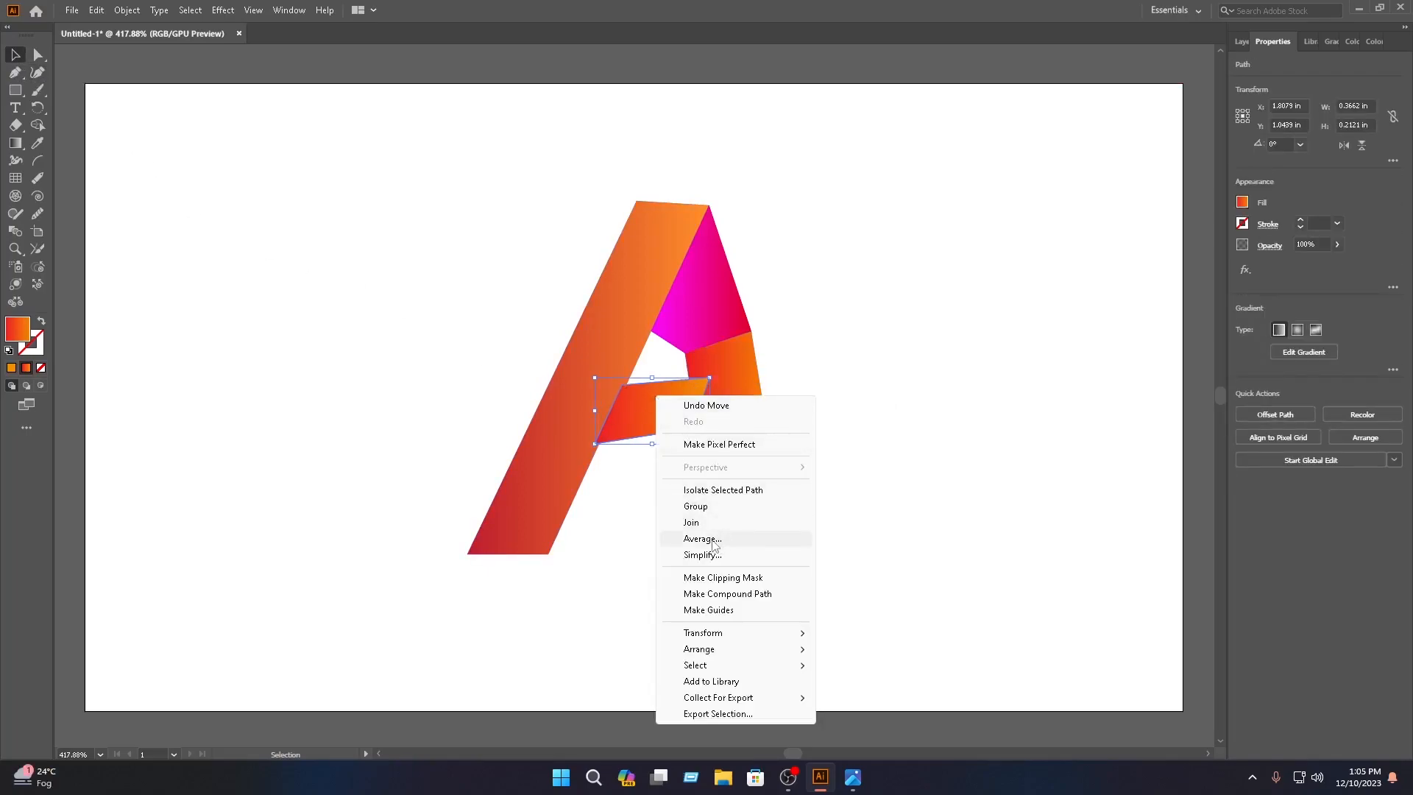
mouse_move(755, 651)
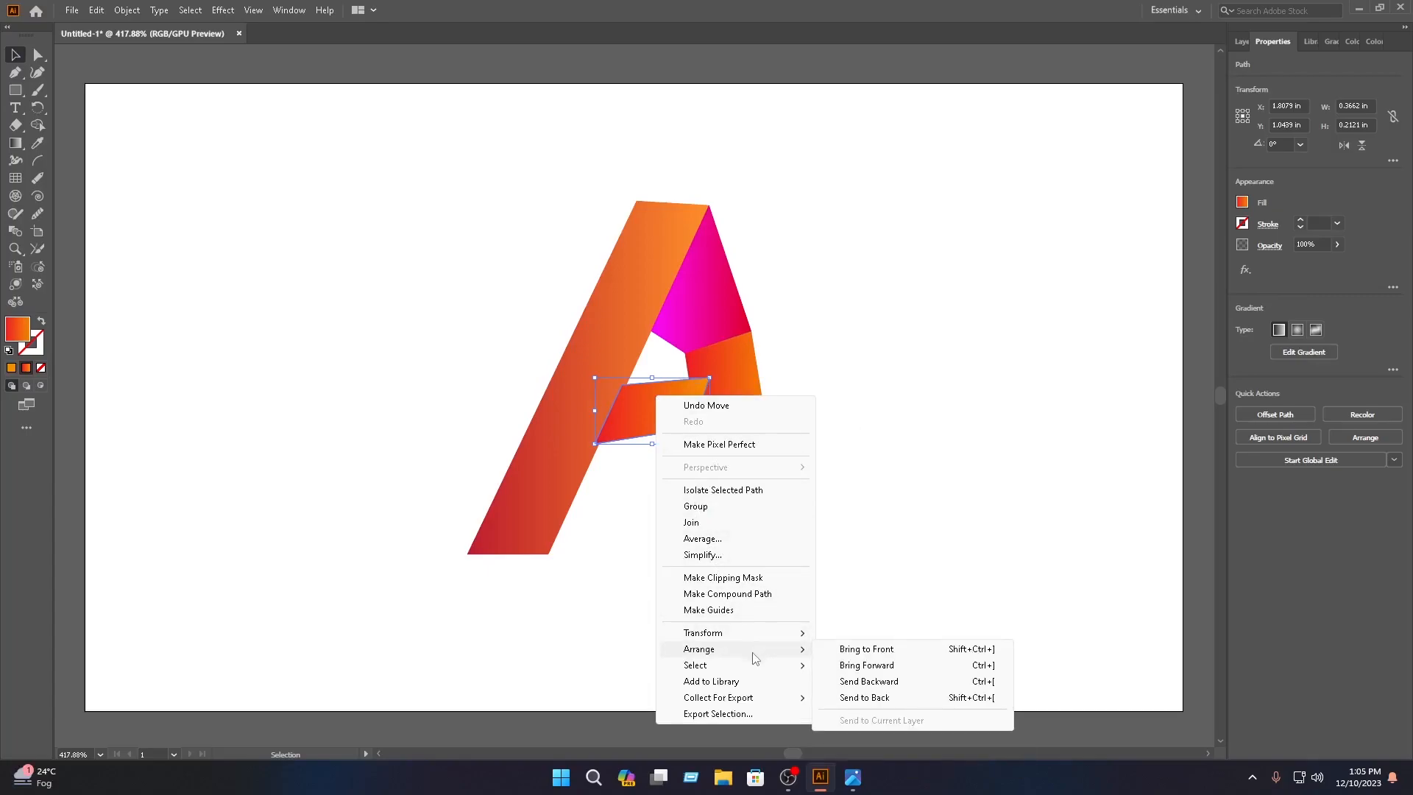
left_click(867, 698)
left_click(979, 401)
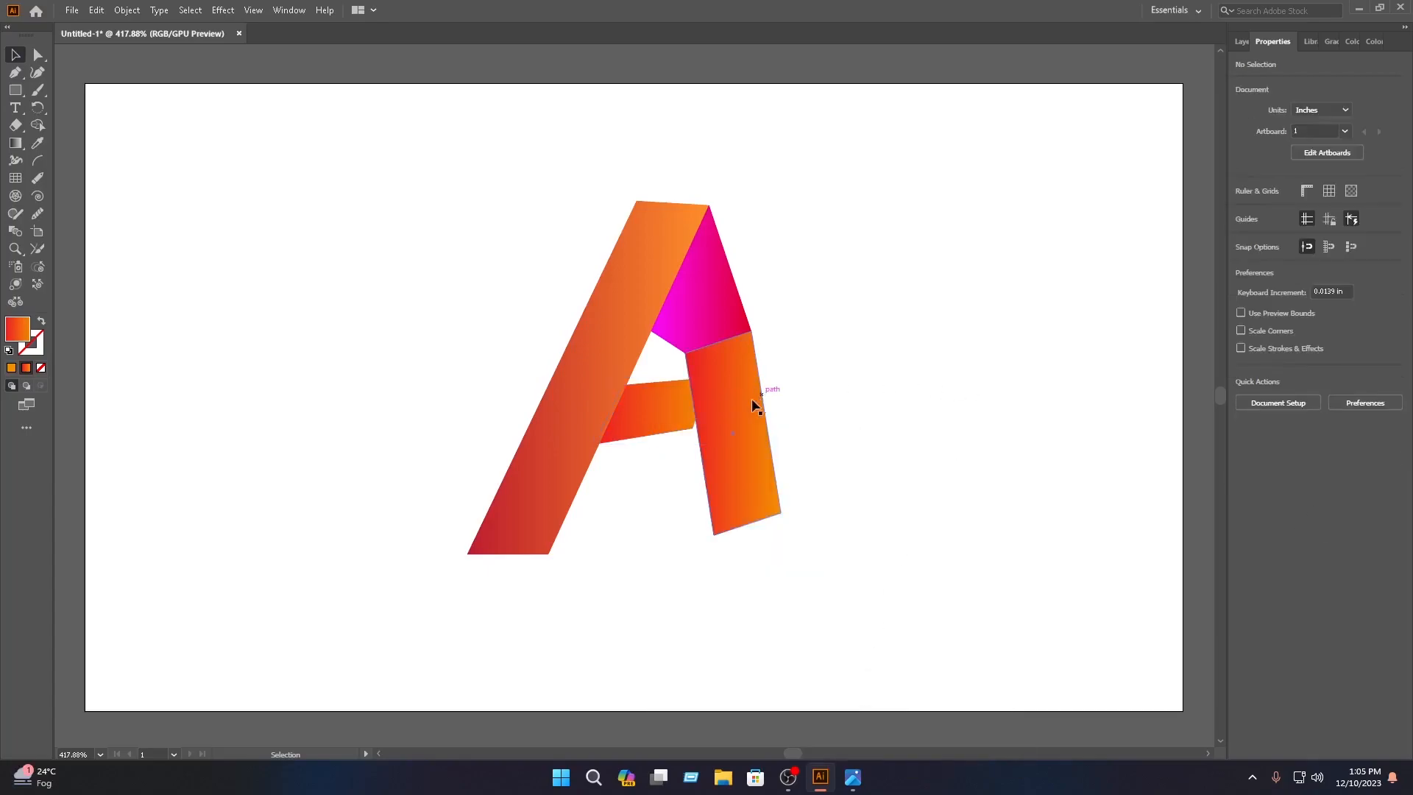
Set the right colour stop of the crossbar's gradient to magenta EE15FF
left_click(665, 409)
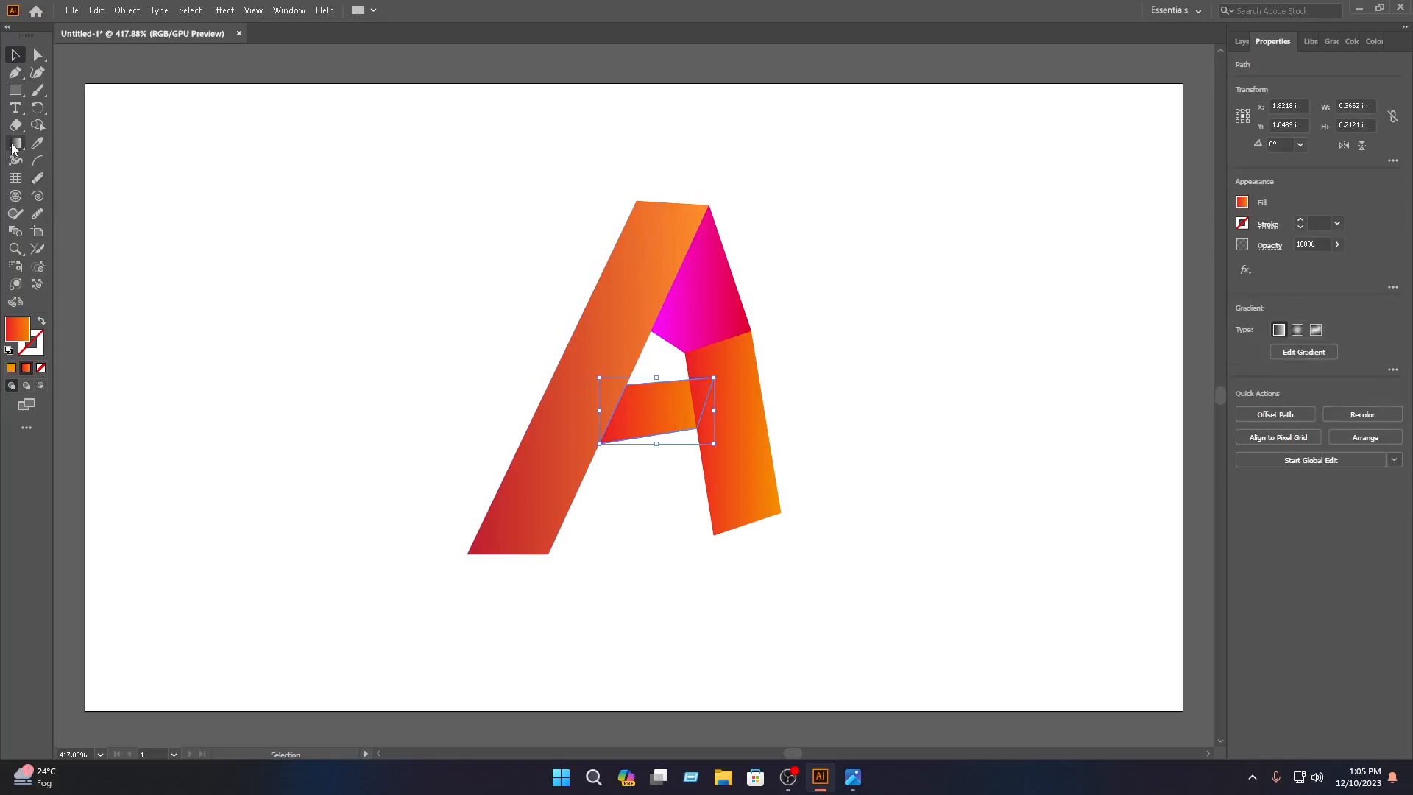
key("g")
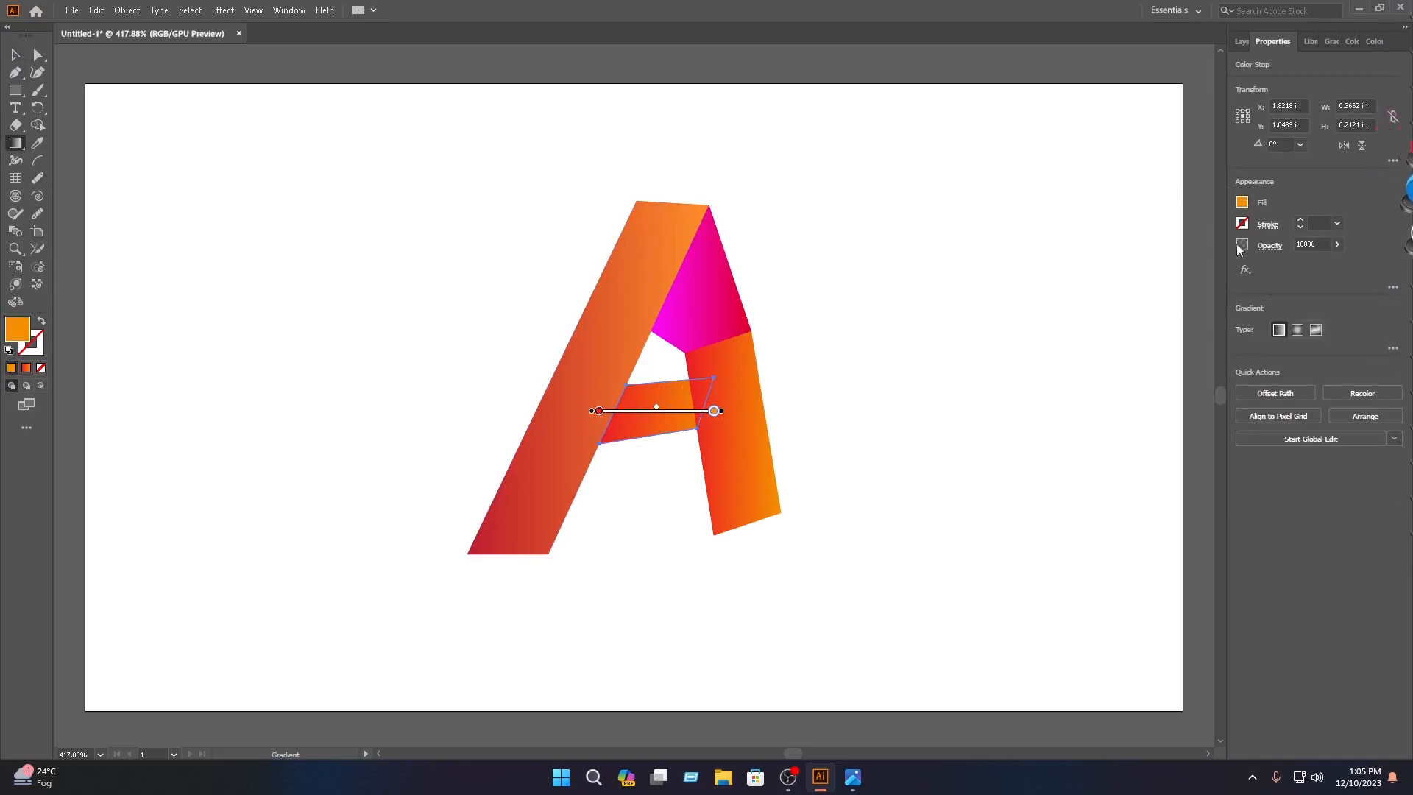
left_click(1243, 203)
left_click_drag(1182, 363, 1218, 349)
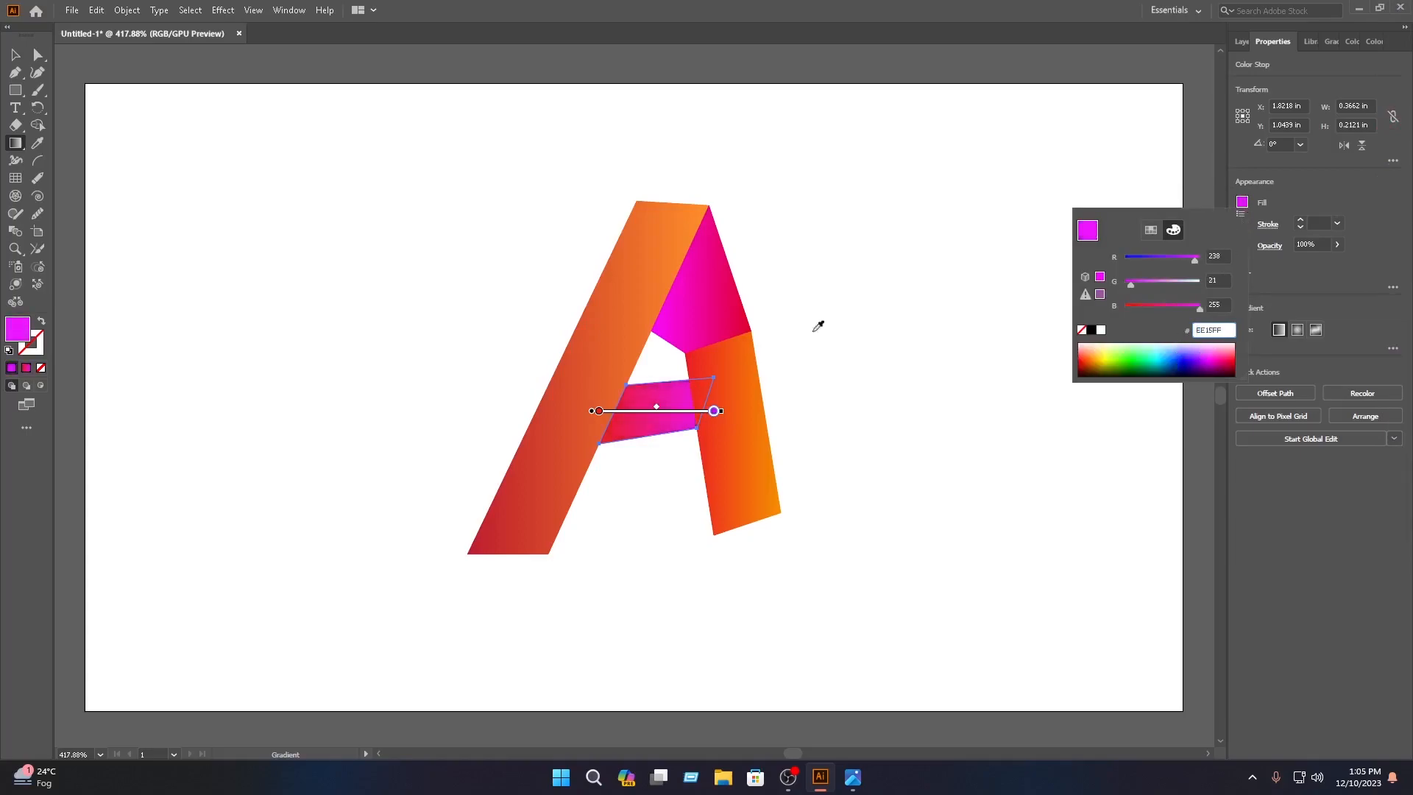
Set the crossbar gradient's left colour stop to orange (R 233, G 105, B 0), slide it inward along the gradient, and deselect the crossbar
left_click(599, 411)
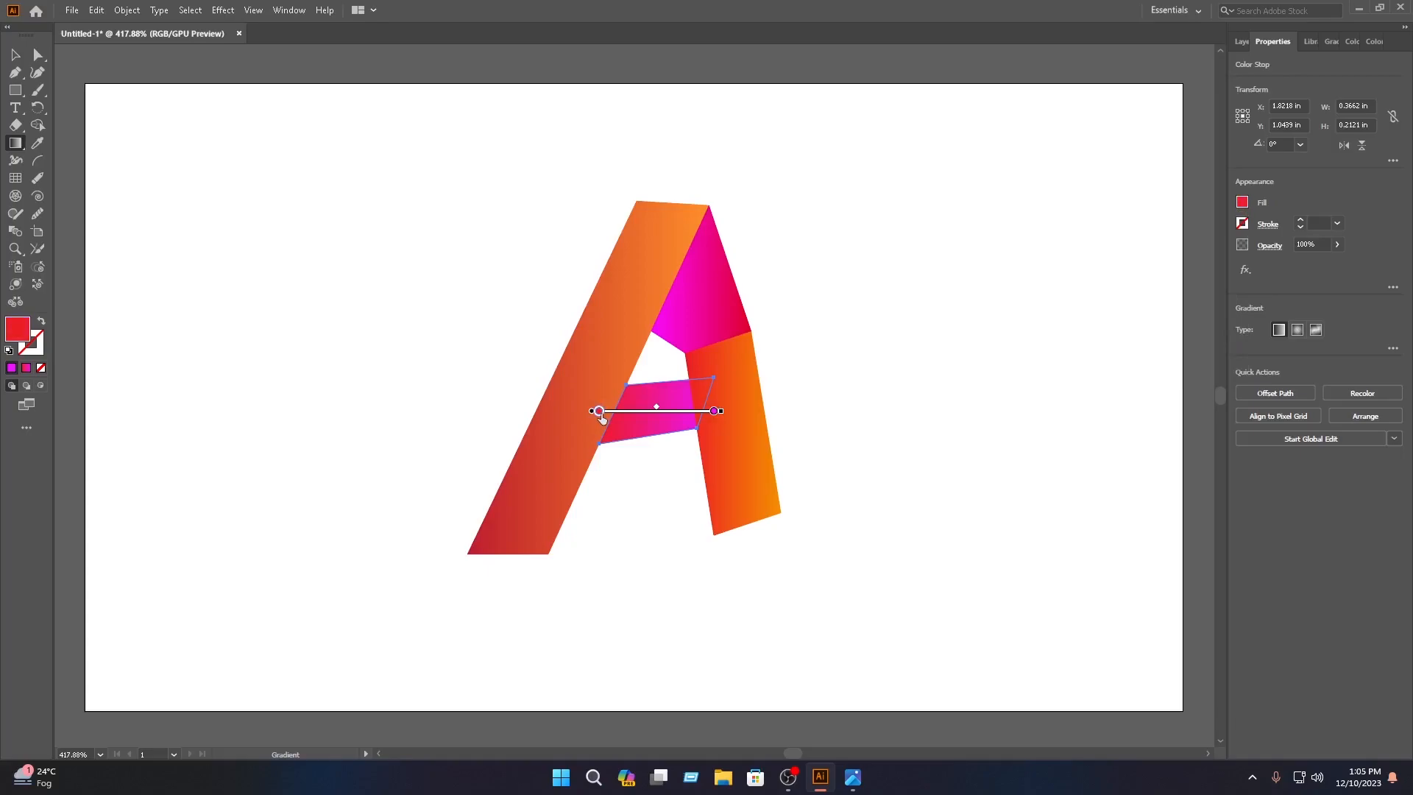
left_click(1243, 204)
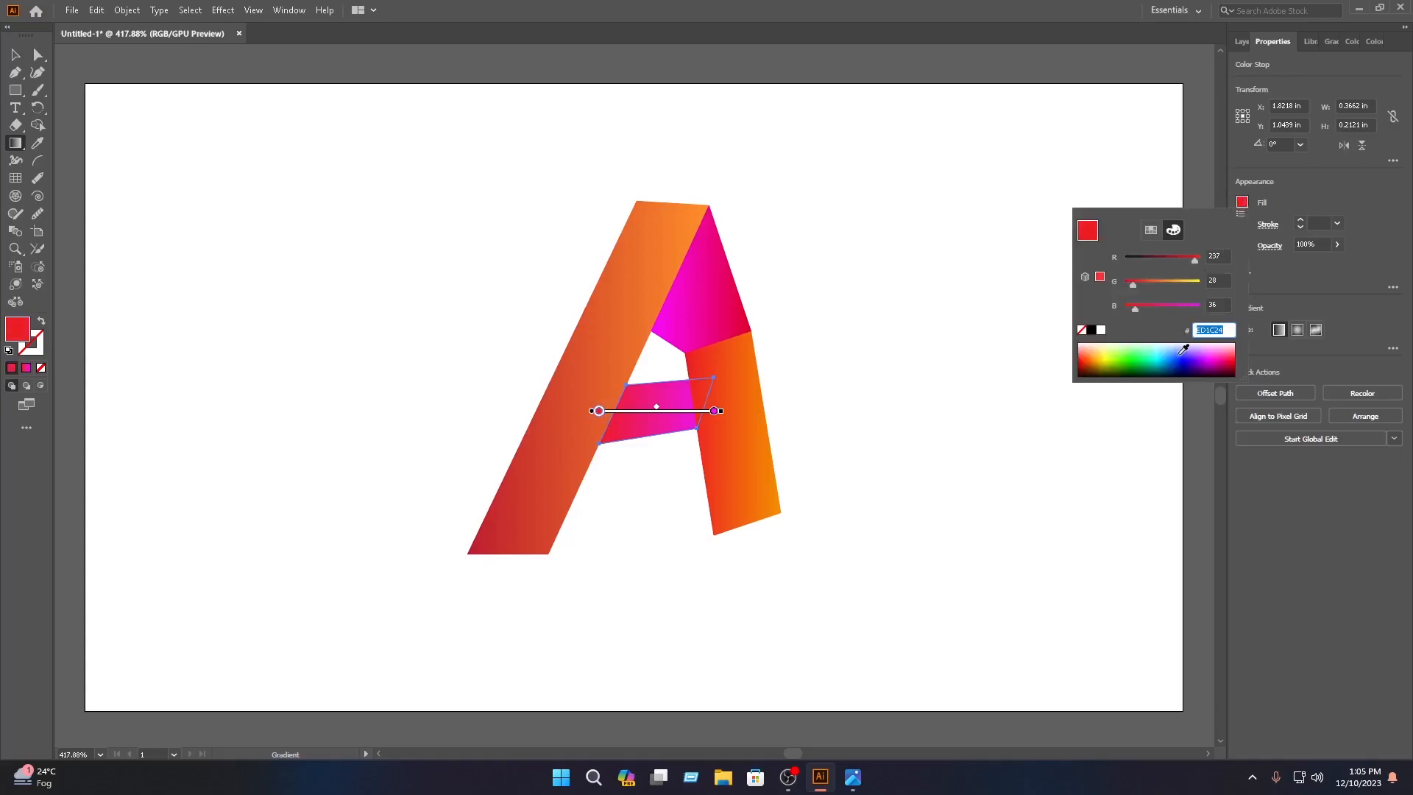
left_click(1095, 361)
left_click(1102, 358)
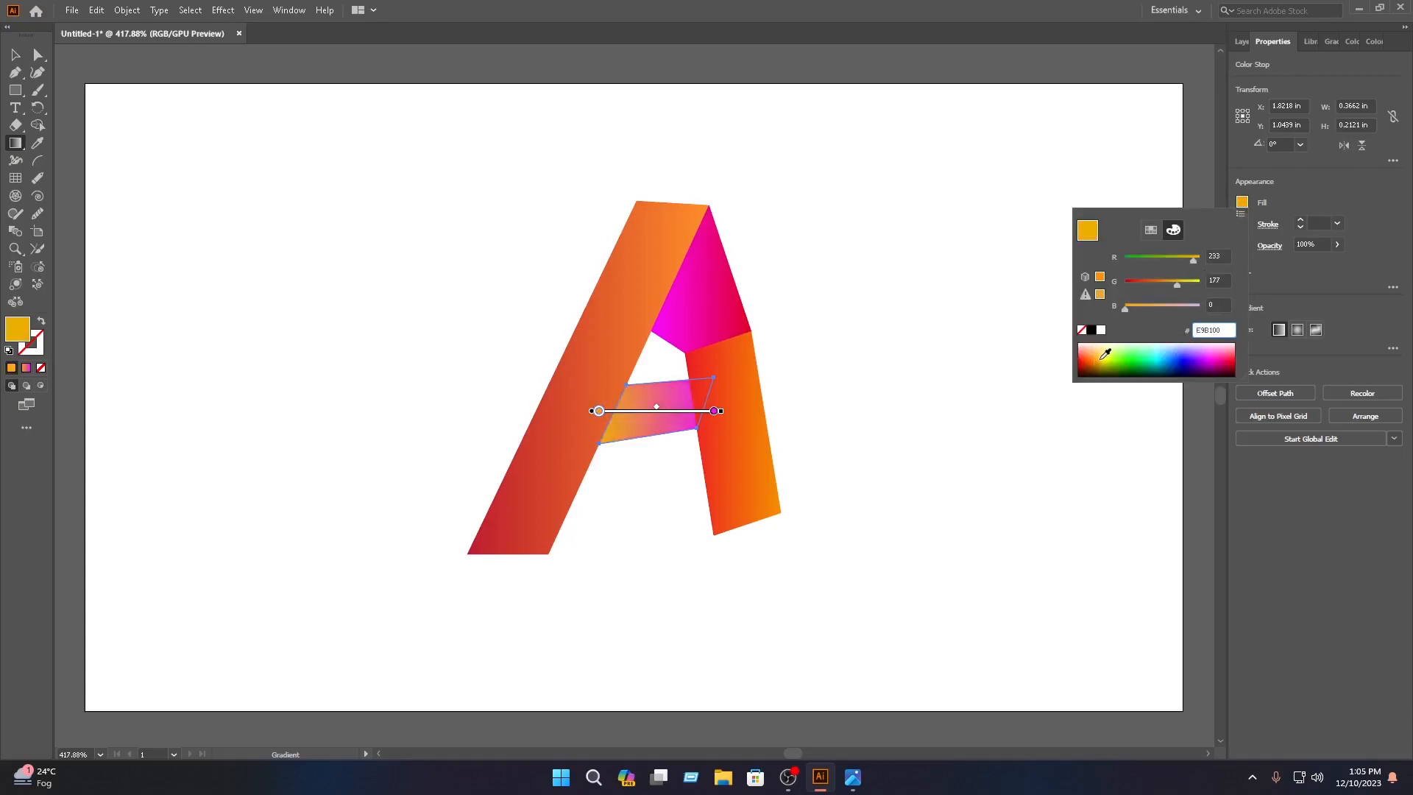
left_click_drag(1186, 285, 1156, 295)
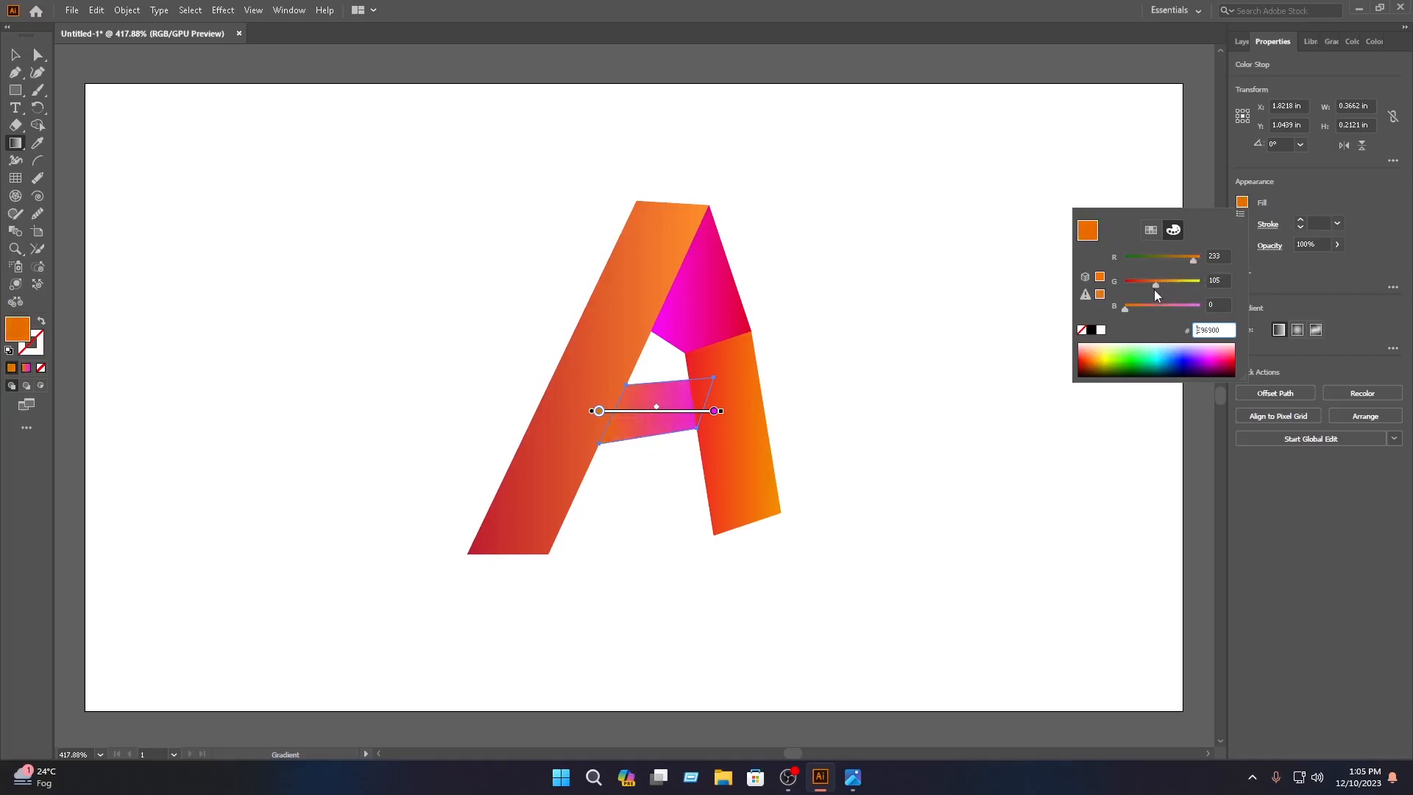
left_click(600, 413)
left_click_drag(600, 413, 639, 413)
left_click(14, 54)
left_click(309, 246)
Scale all the letter-A pieces together proportionally to about 1.54 in wide, nearly filling the artboard's height, and reposition the logo slightly lower
left_click_drag(905, 618, 426, 183)
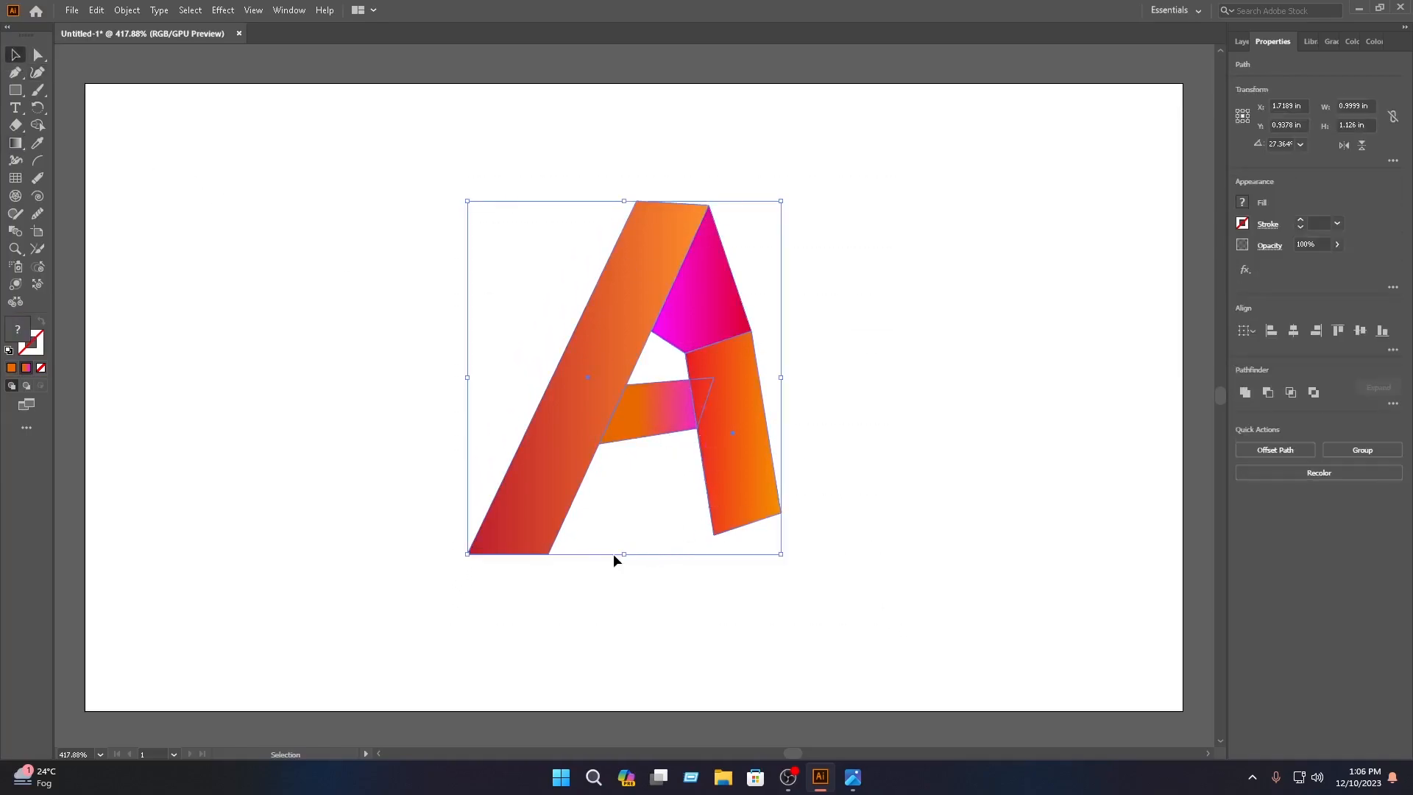
left_click_drag(624, 554, 612, 696)
left_click_drag(739, 360, 736, 322)
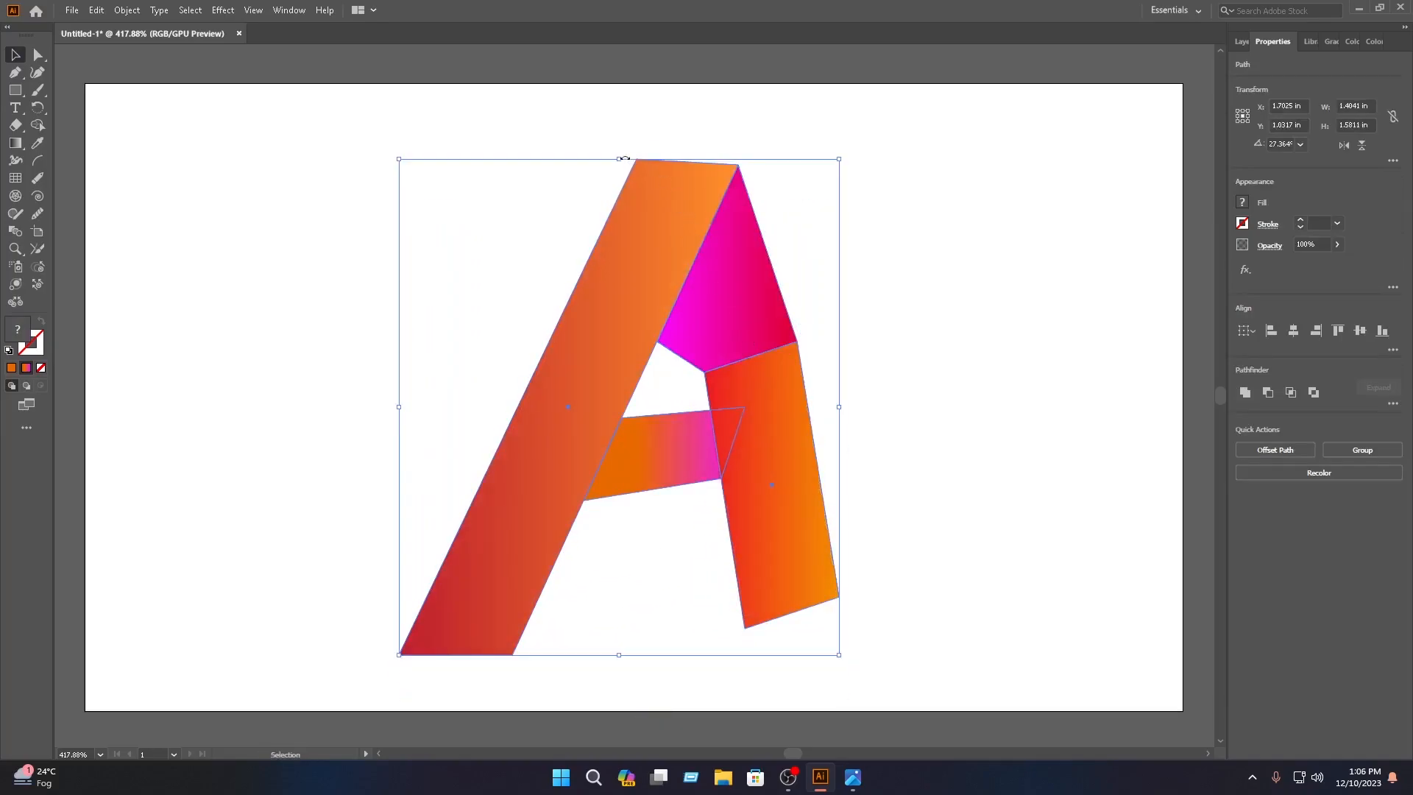
left_click_drag(625, 159, 628, 108)
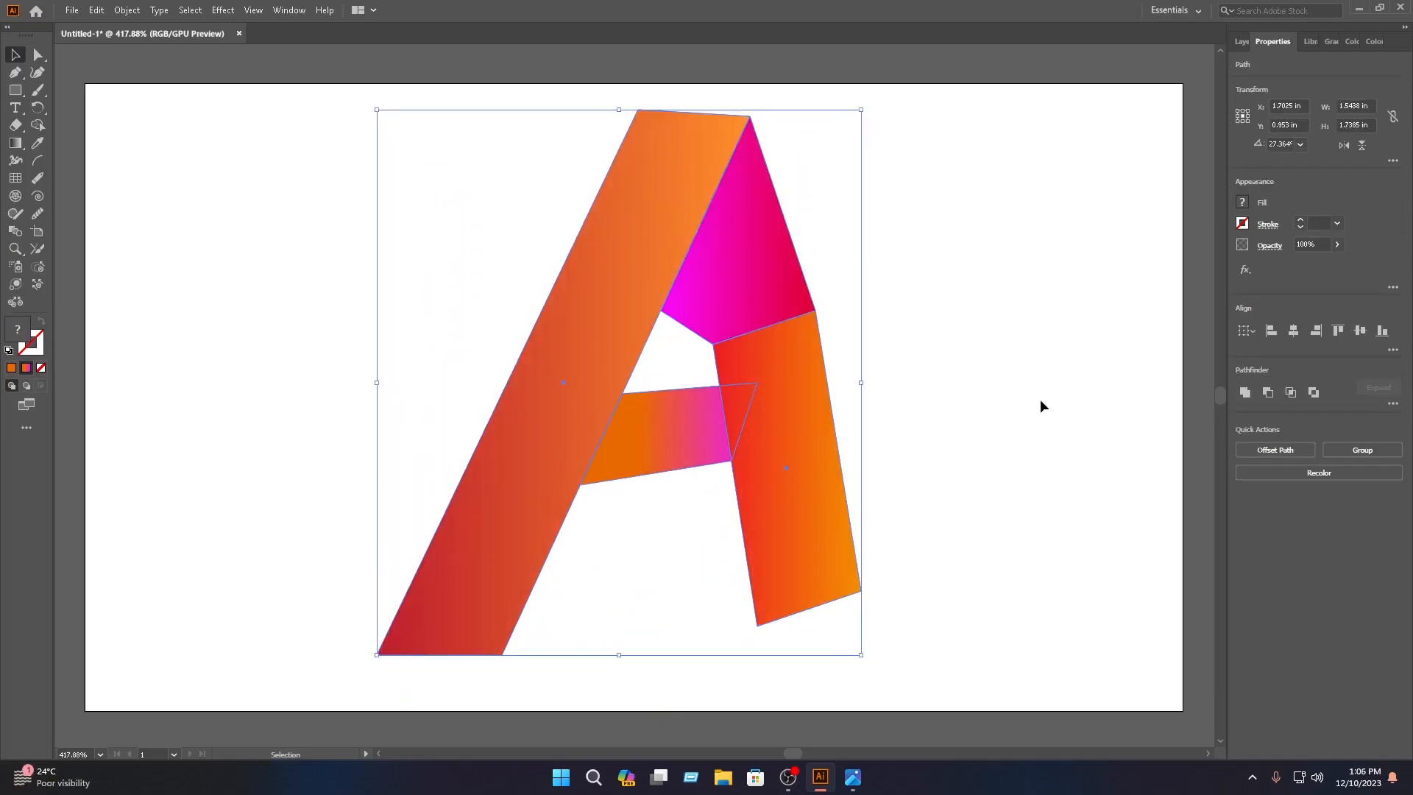
left_click(1037, 405)
left_click_drag(964, 600, 474, 243)
left_click_drag(656, 168, 651, 179)
left_click(968, 223)
Export the logo to the Desktop as a PNG file named a
left_click(72, 10)
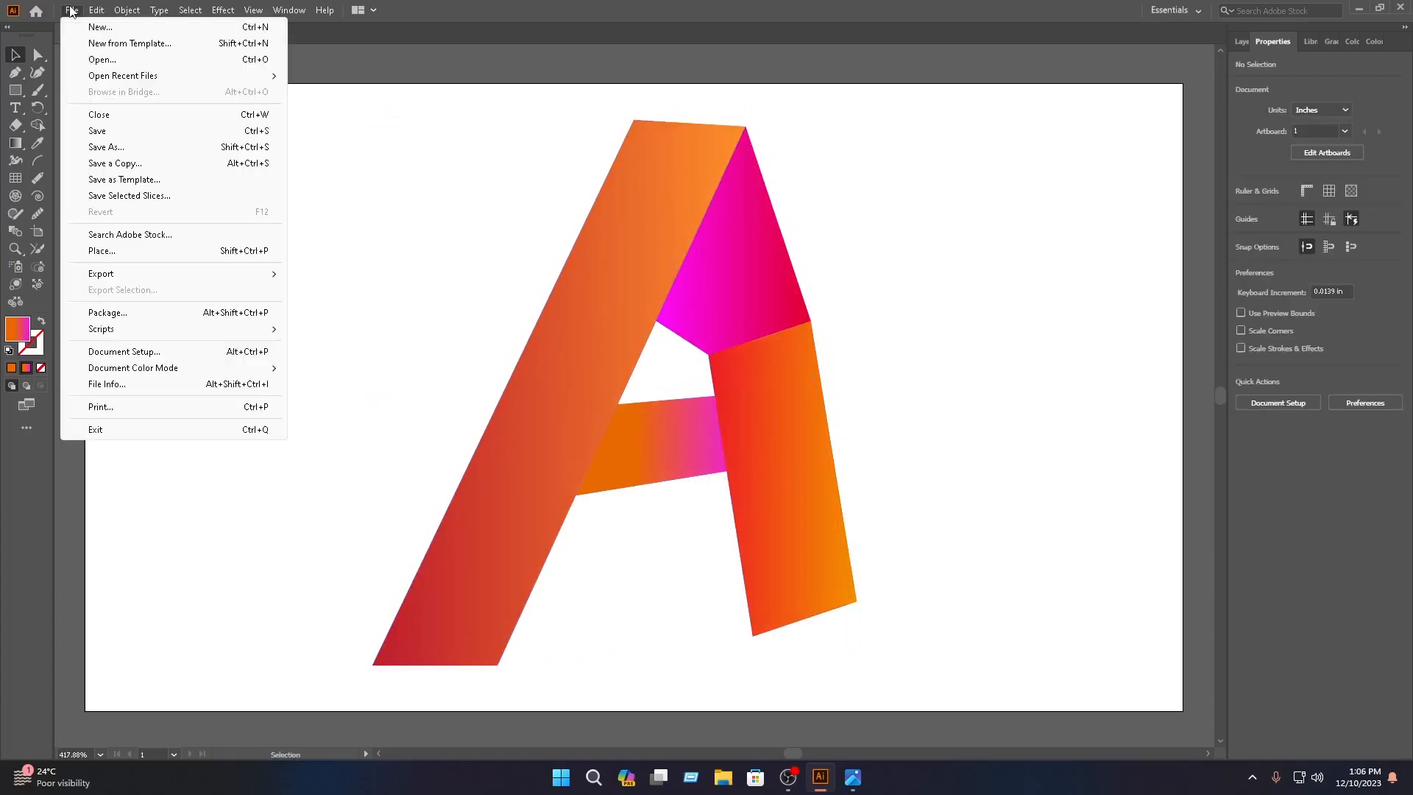
mouse_move(123, 279)
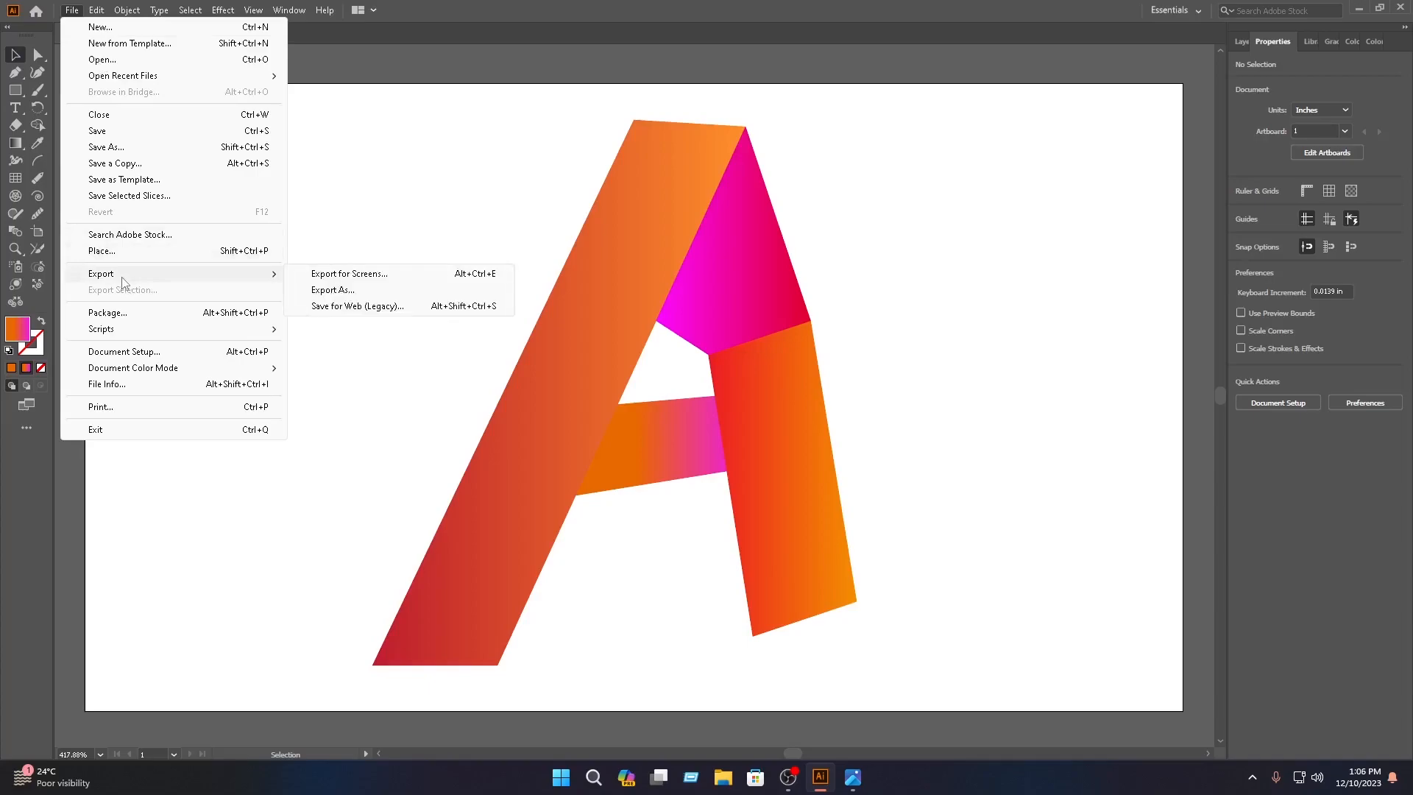
left_click(346, 290)
scroll(41, 151, "up", 5)
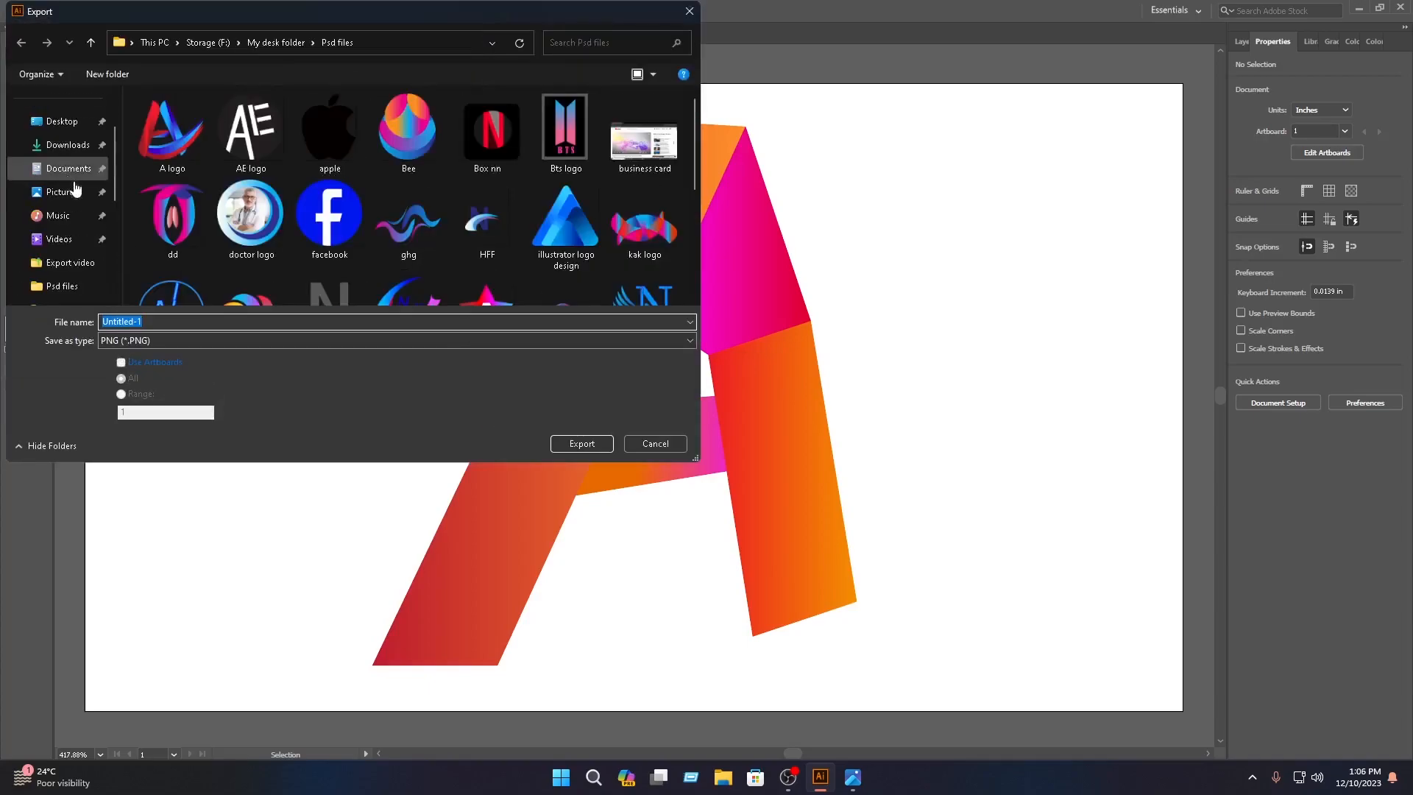
left_click(62, 121)
left_click(175, 321)
double_click(171, 320)
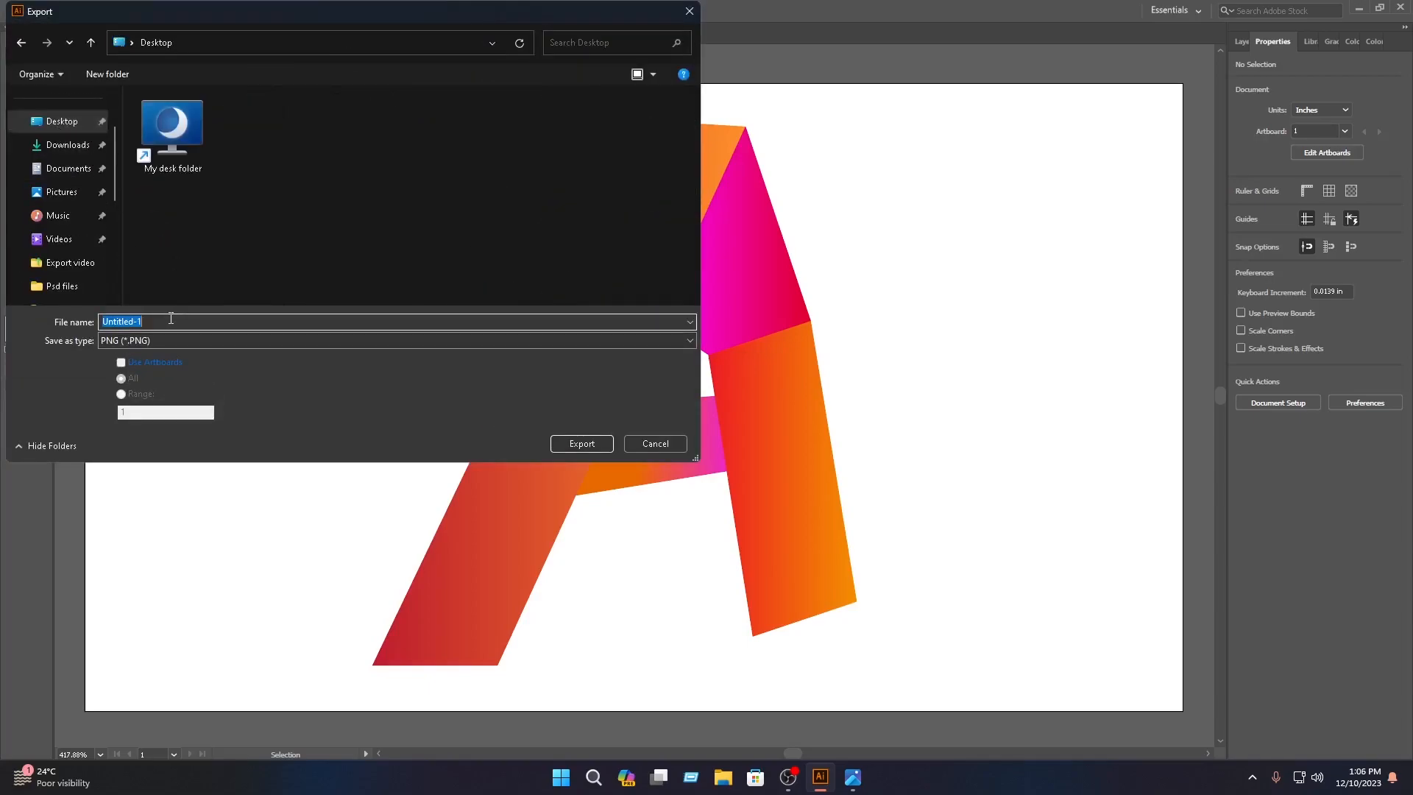
type("a")
left_click(180, 338)
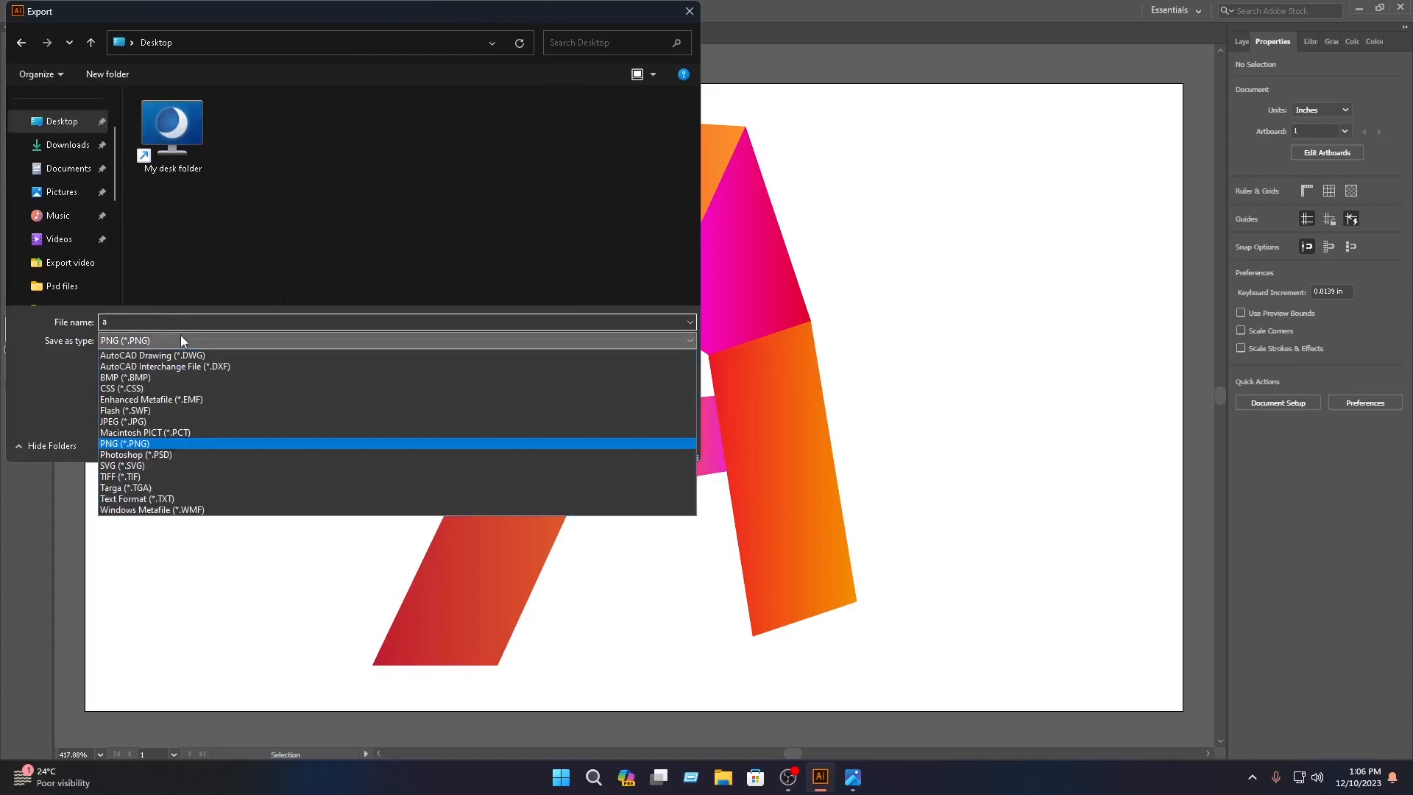
left_click(152, 443)
left_click(584, 446)
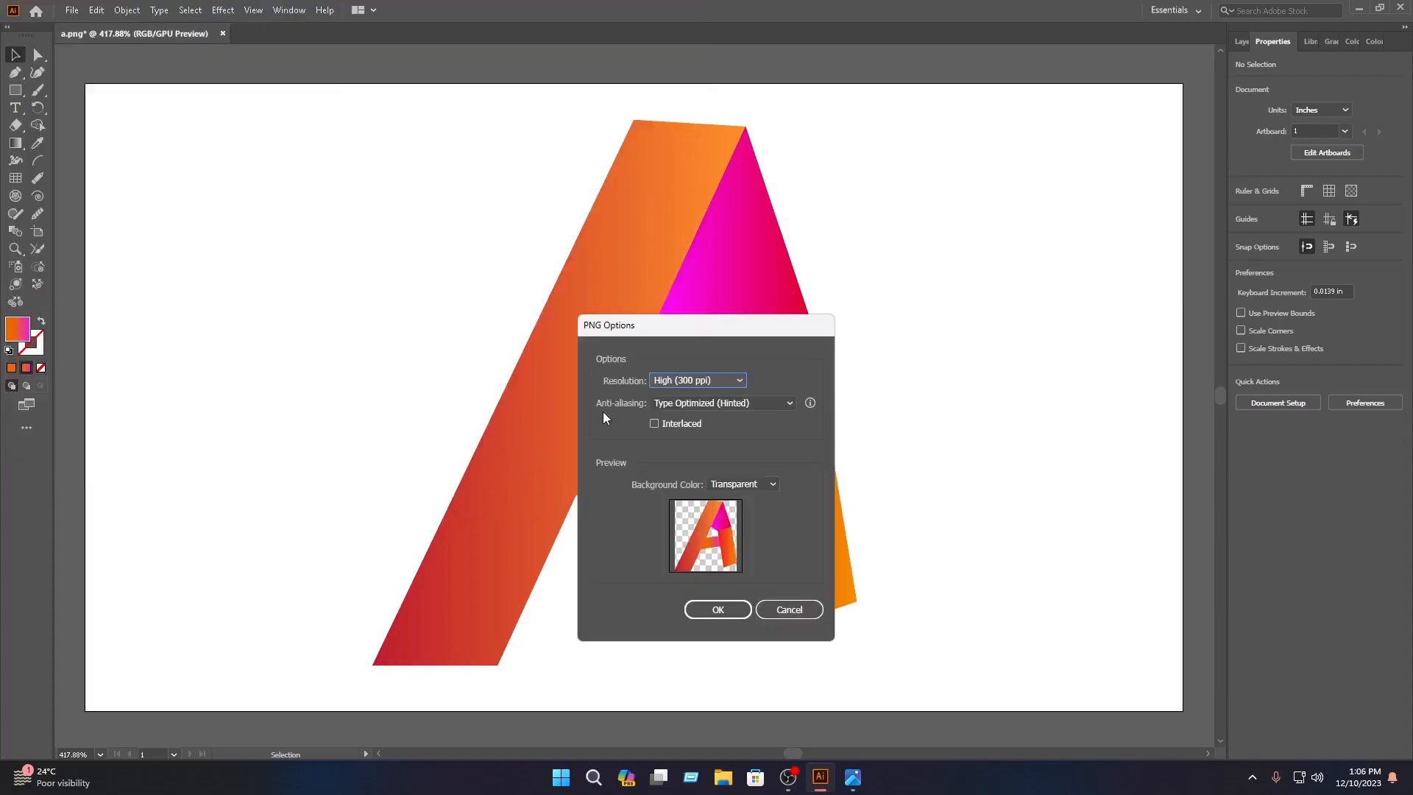
Set the PNG options to High (300 ppi) resolution with a transparent background and finish the export
left_click(700, 380)
left_click(708, 429)
left_click(755, 486)
left_click(752, 502)
left_click(745, 611)
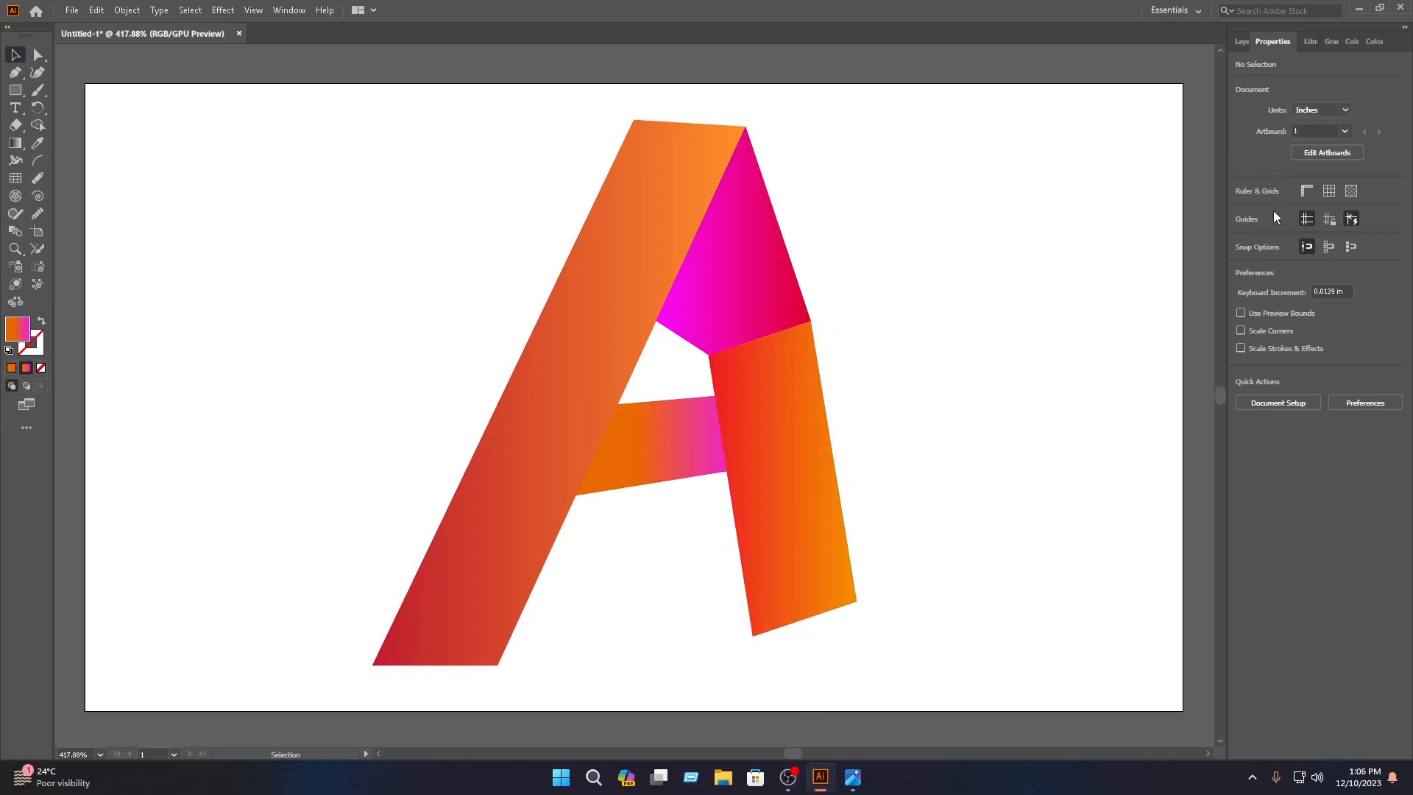
Switch to Photoshop and open the recent file 3rd thumbail of logo.psd
mouse_move(1401, 221)
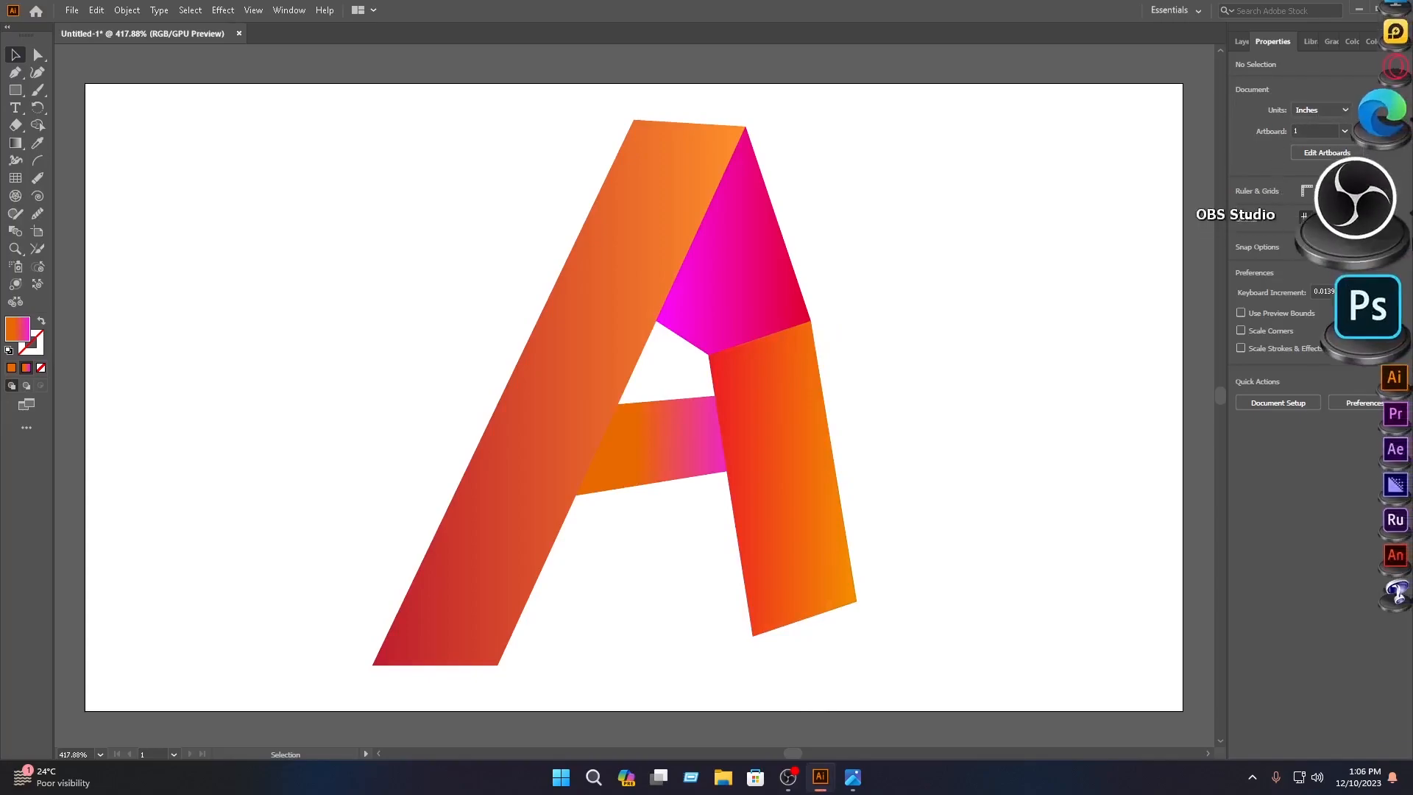
left_click(1400, 256)
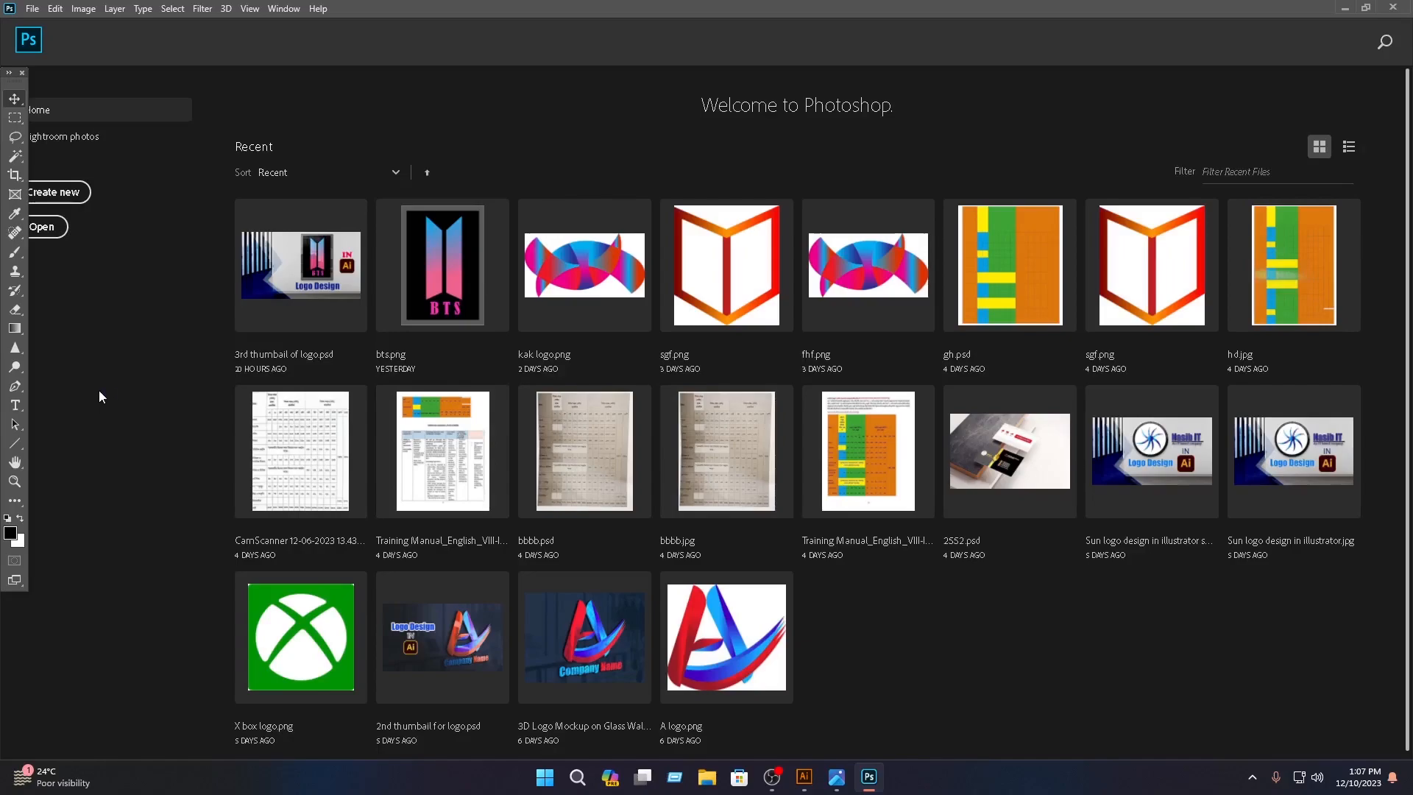
left_click(298, 260)
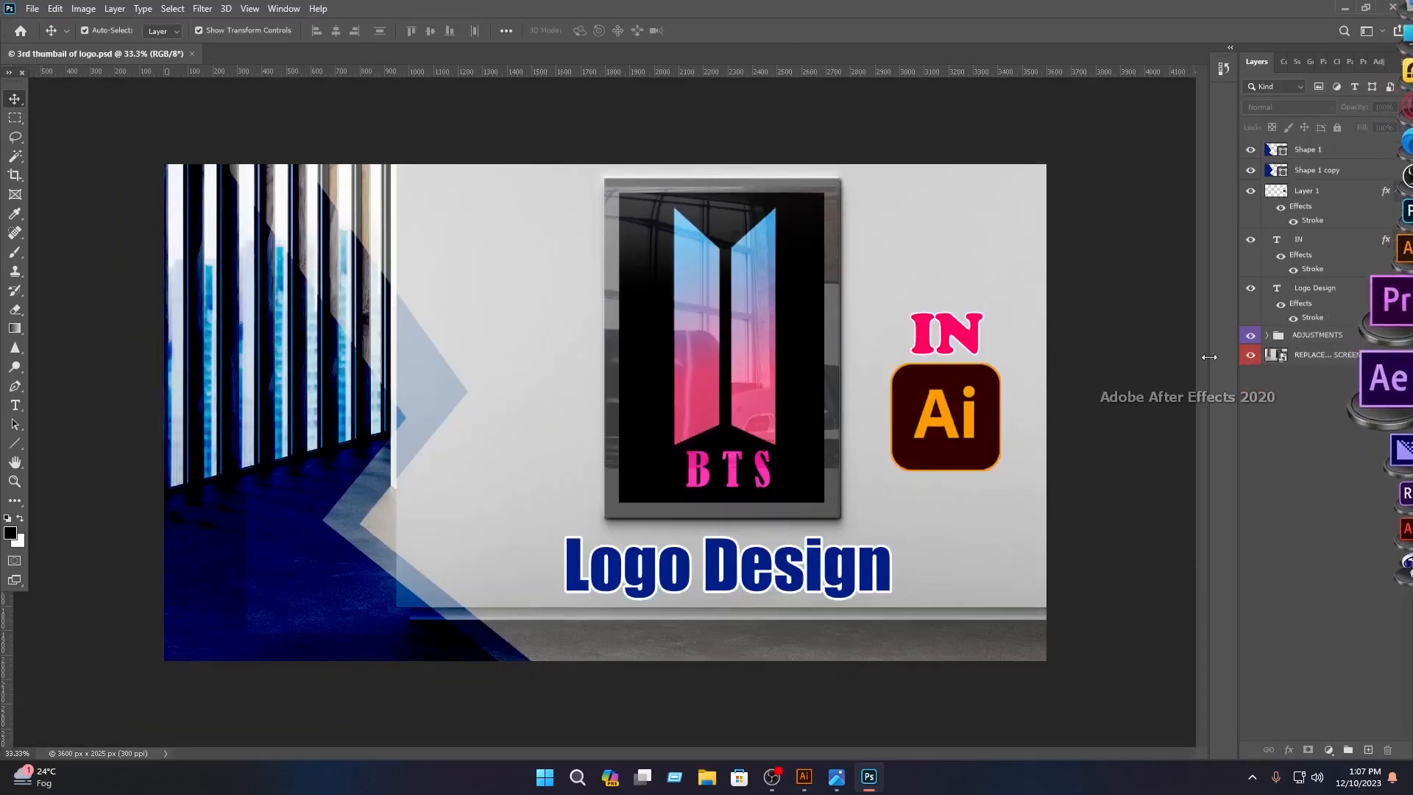
Open the REPLACE THIS SCREEN smart object and the REPLACE THIS LOGO smart object inside it, and delete the BTS artwork there
left_click(1373, 355)
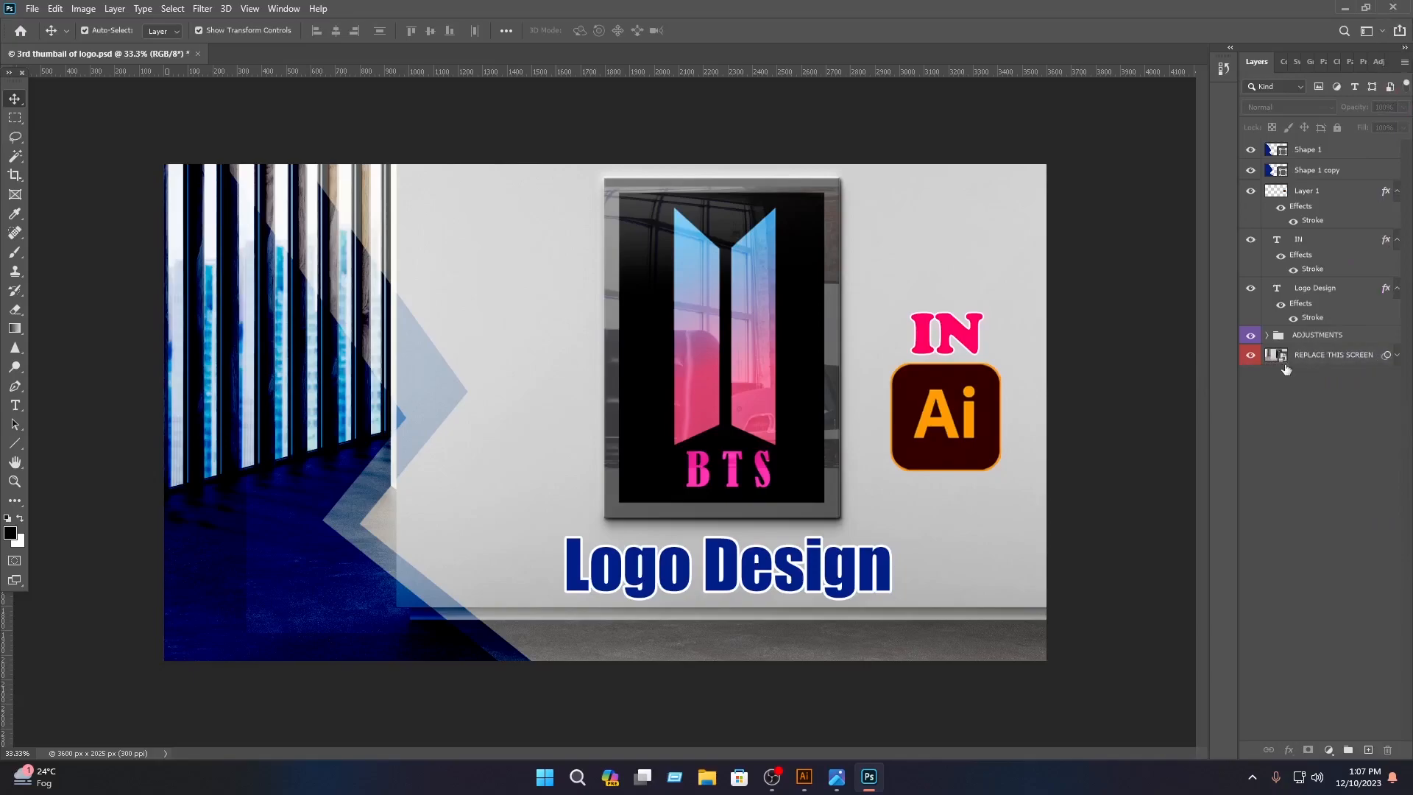
left_click(1281, 364)
double_click(1281, 365)
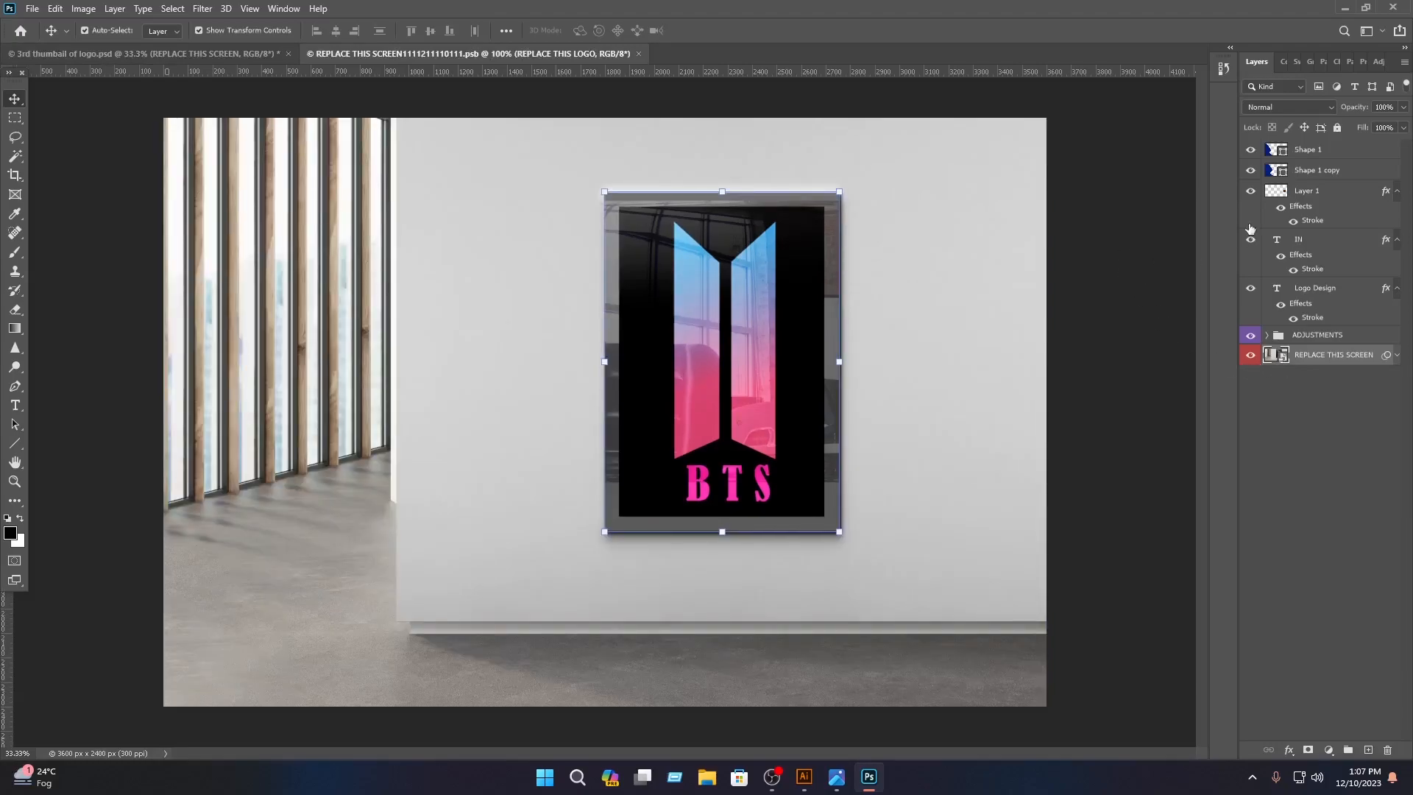
double_click(1283, 152)
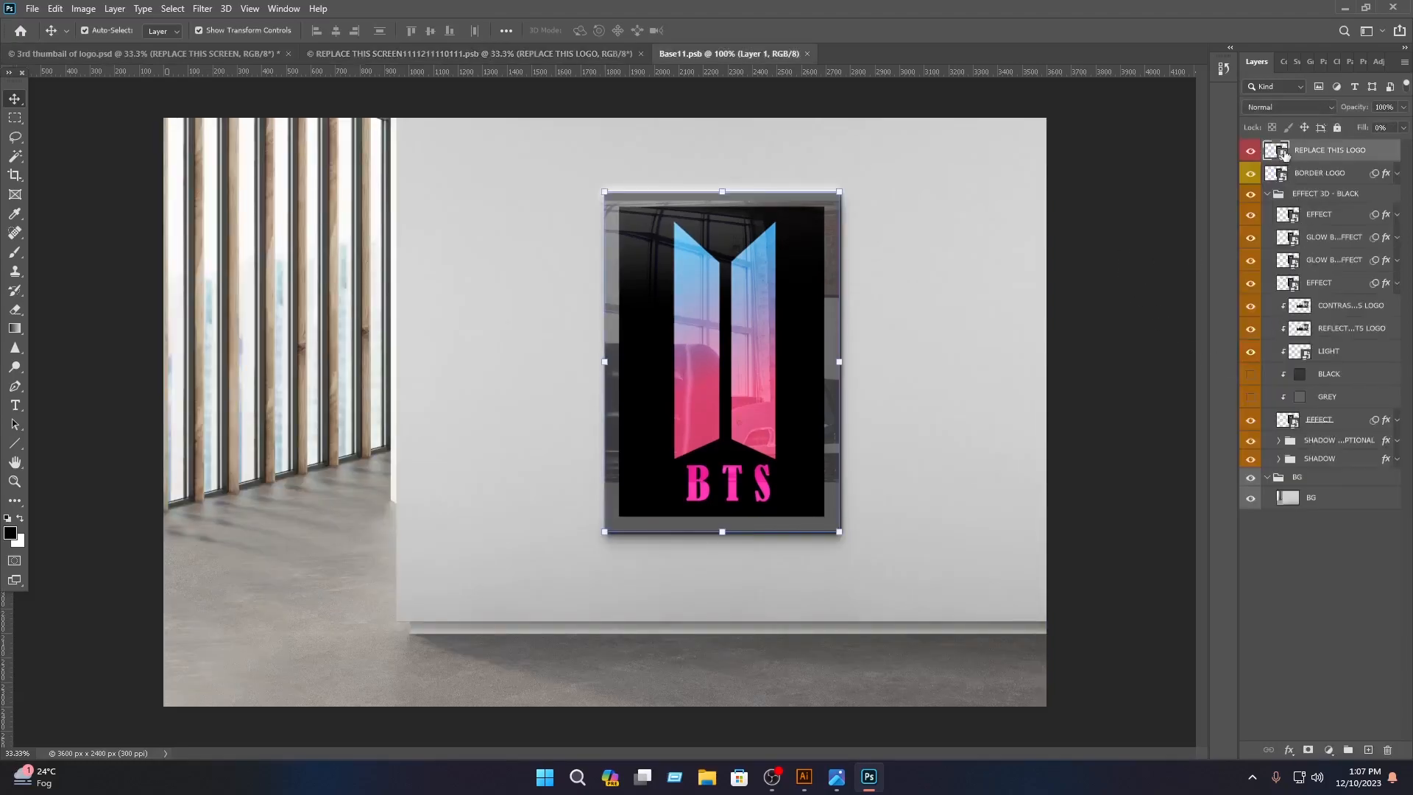
key("Delete")
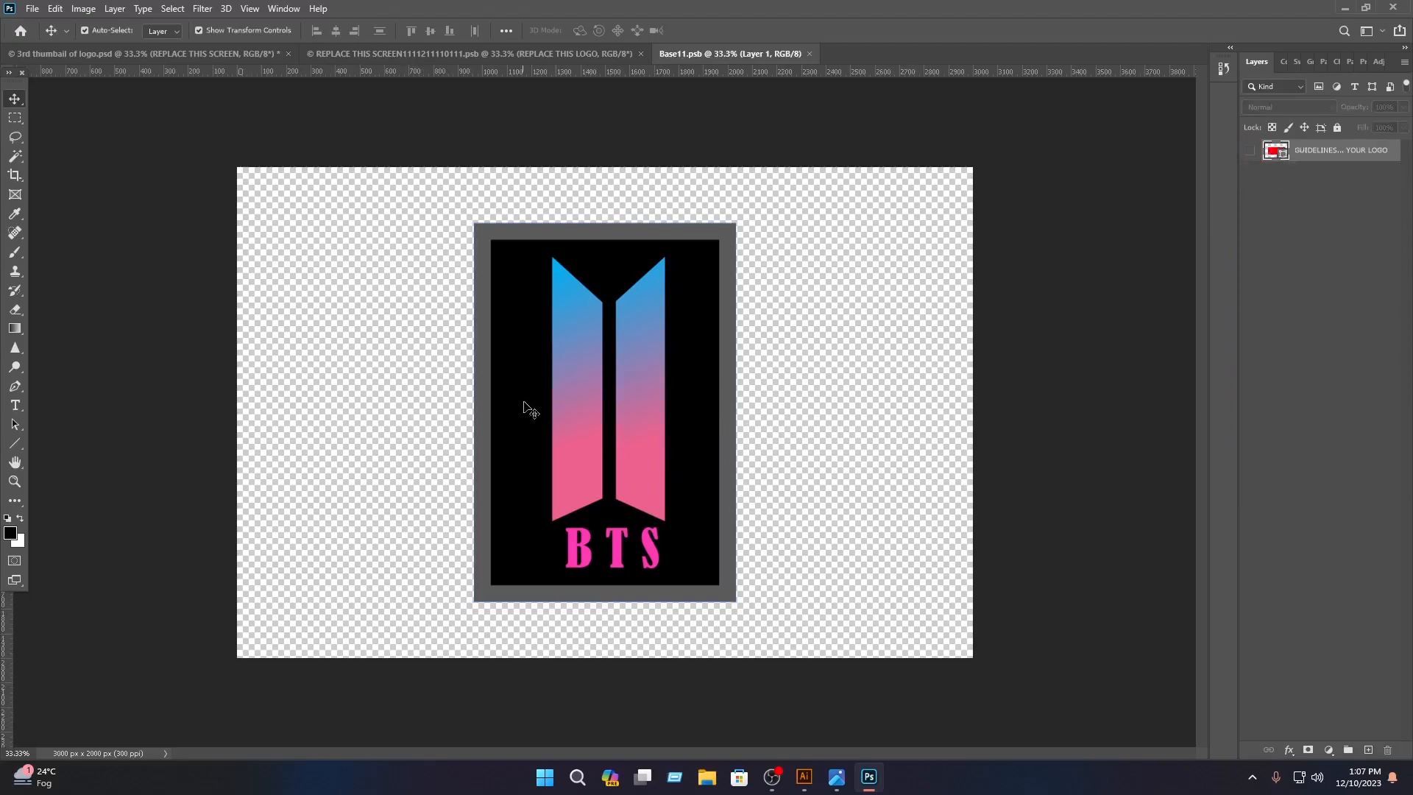
Open the file a.png from the Desktop
left_click(34, 9)
left_click(50, 40)
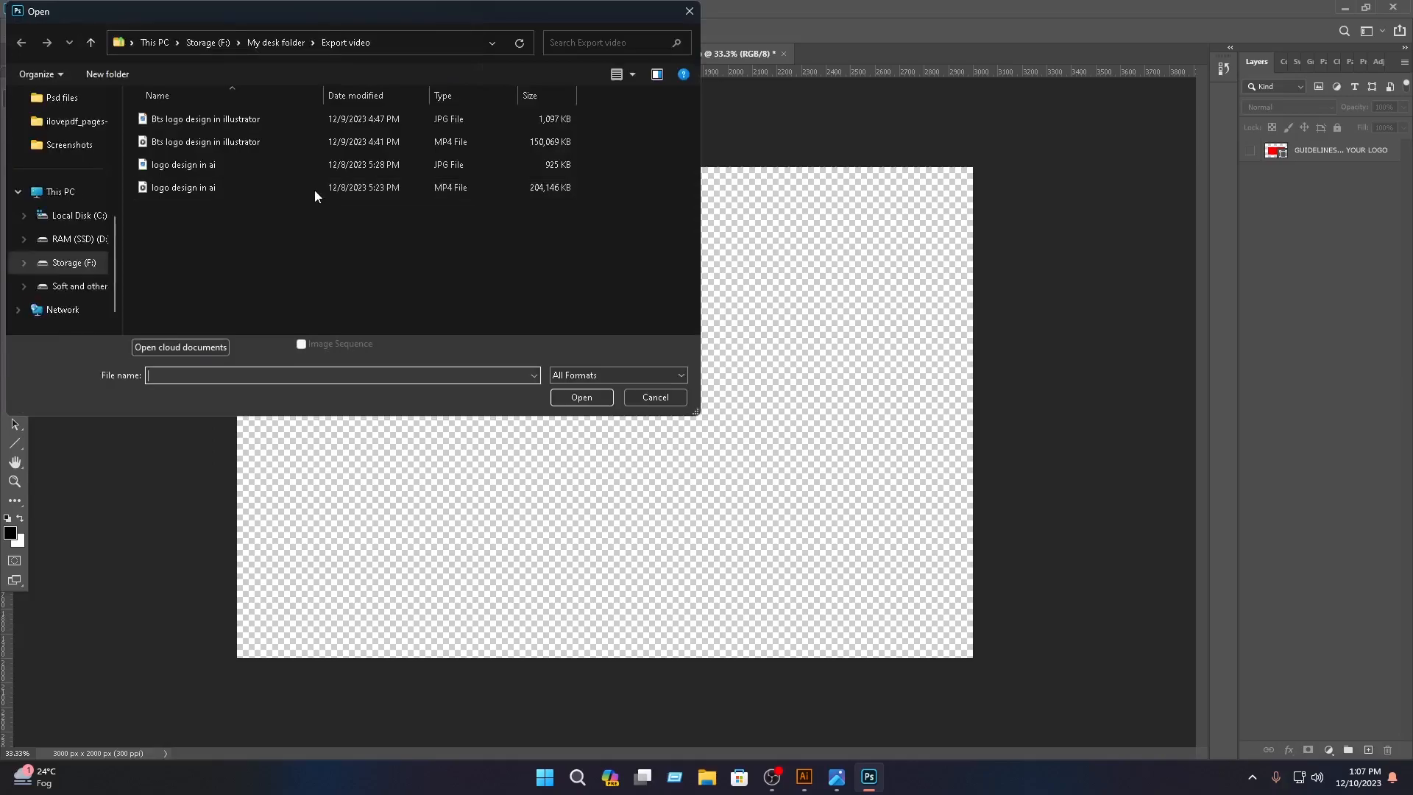
scroll(63, 147, "up", 3)
left_click(62, 196)
left_click(241, 138)
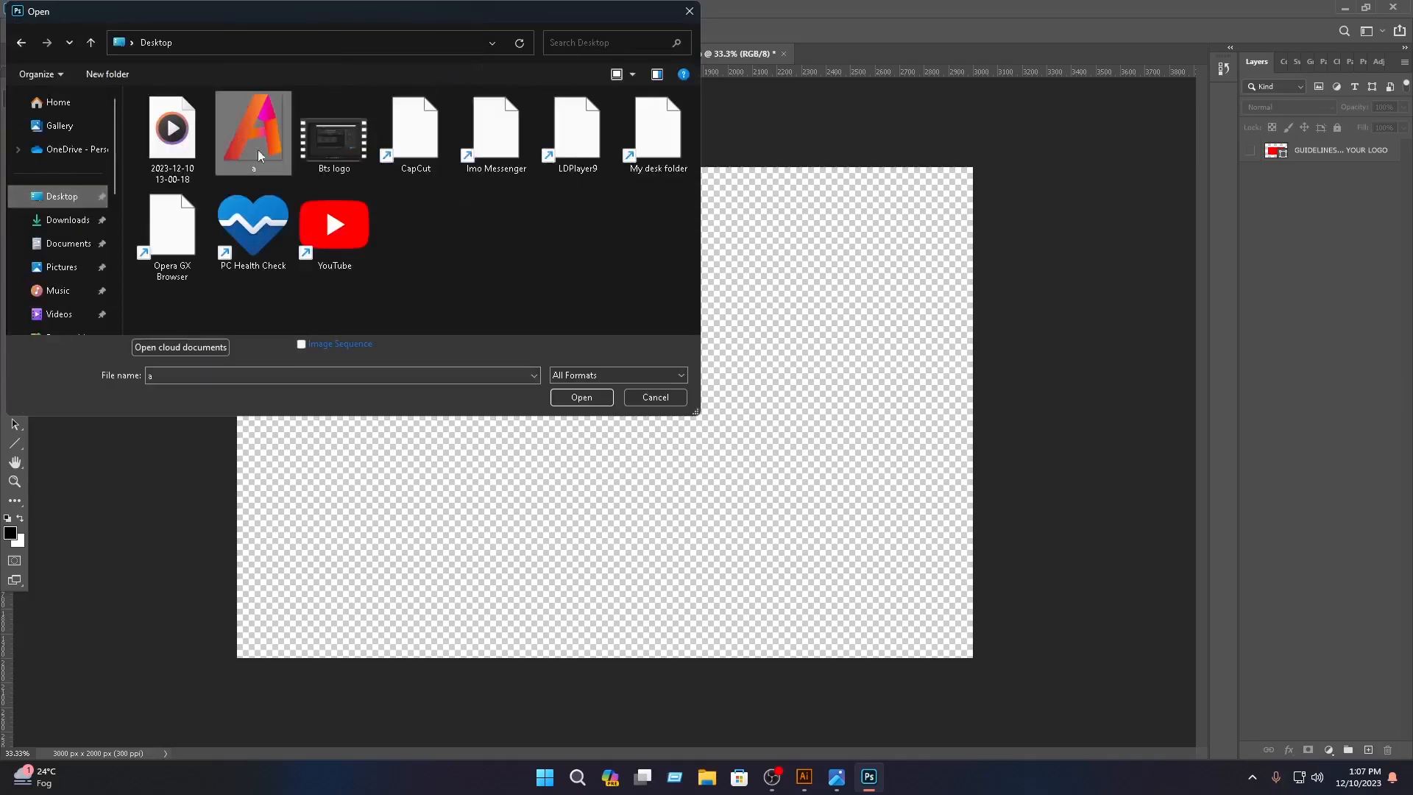
left_click(583, 396)
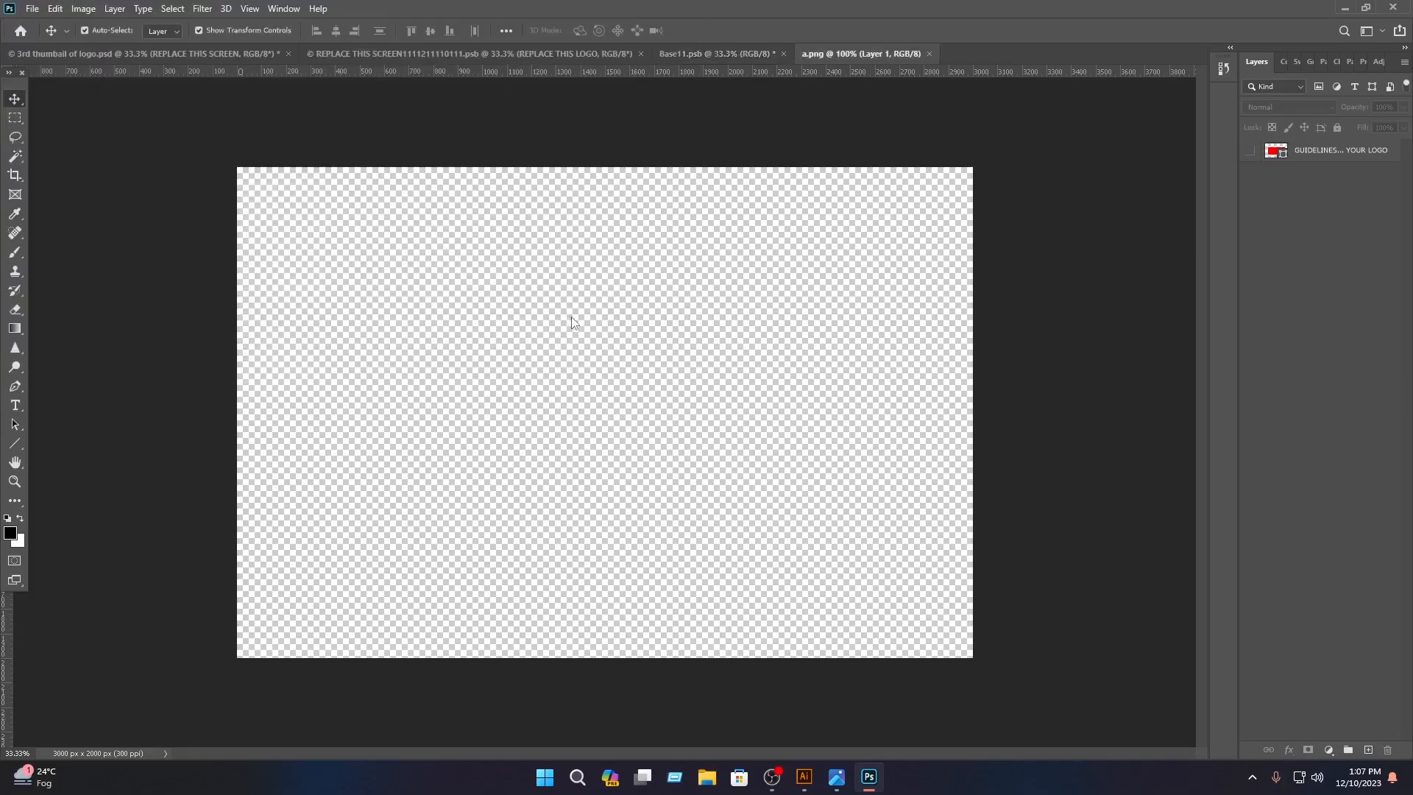
Move the letter-A logo into Base11.psb, scale it proportionally to about 353% on the left half of the canvas, and commit the transform
left_click_drag(669, 352, 475, 330)
left_click_drag(474, 401, 477, 610)
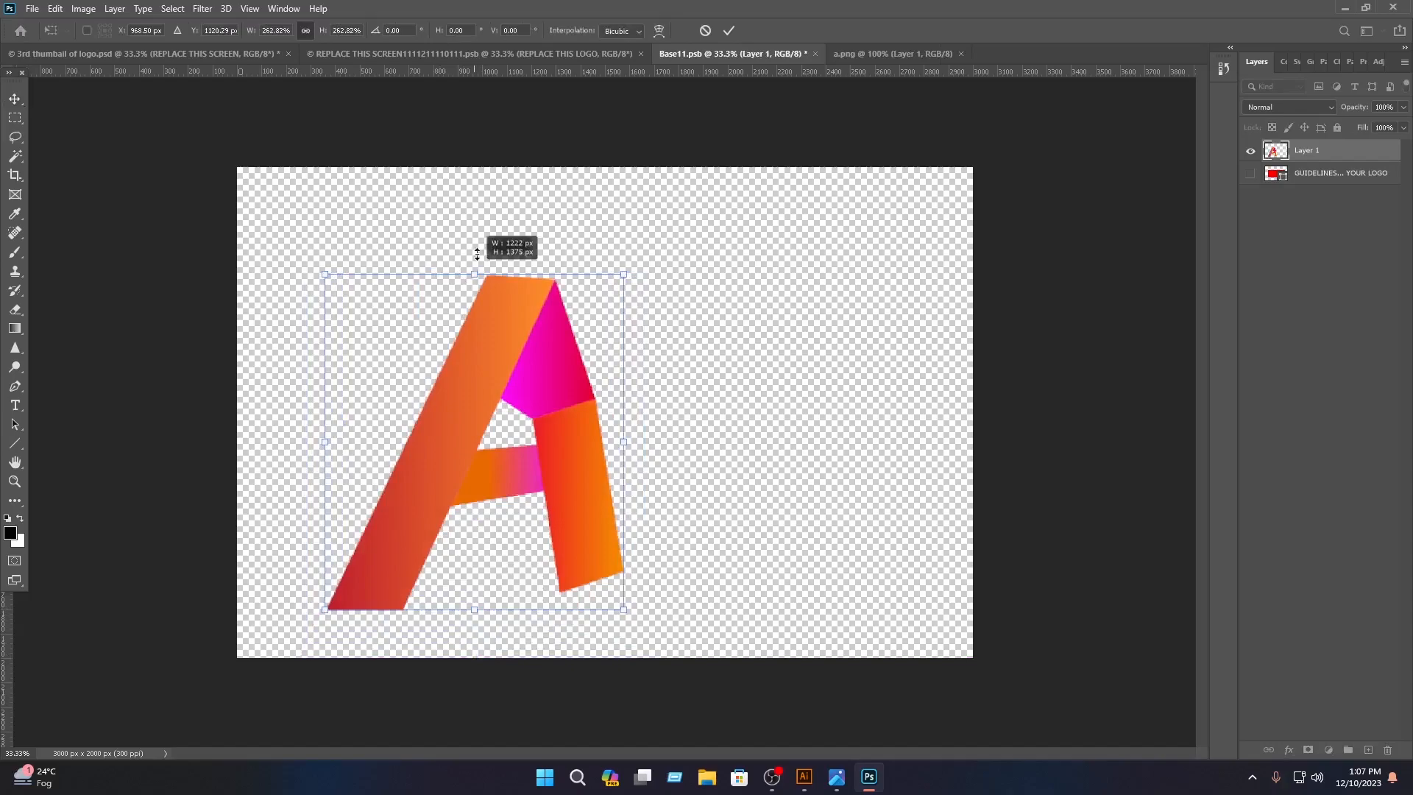
left_click_drag(476, 263, 483, 195)
mouse_move(483, 306)
left_mouse_down()
mouse_move(483, 326)
mouse_move(483, 308)
left_mouse_up()
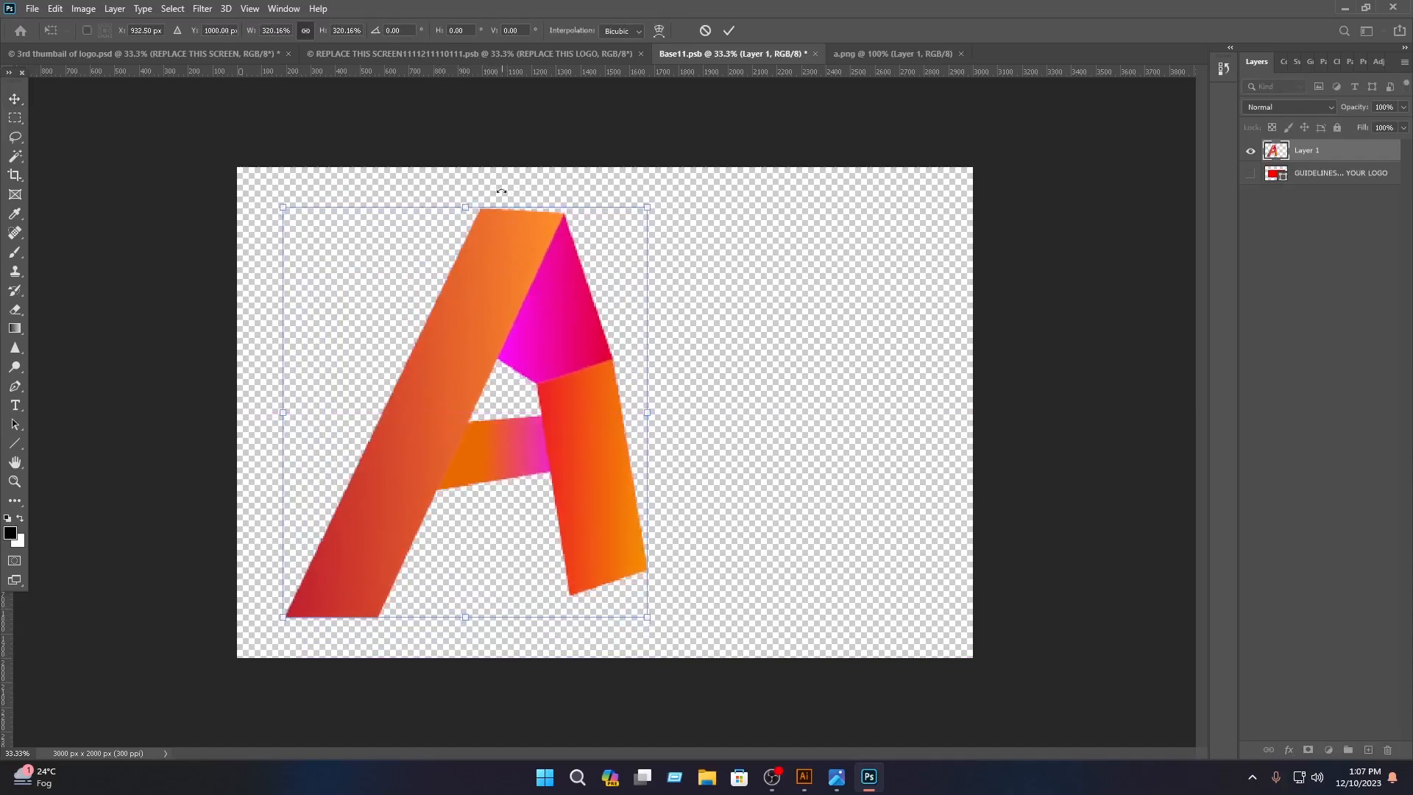
left_click_drag(465, 207, 467, 183)
left_click_drag(469, 615, 467, 638)
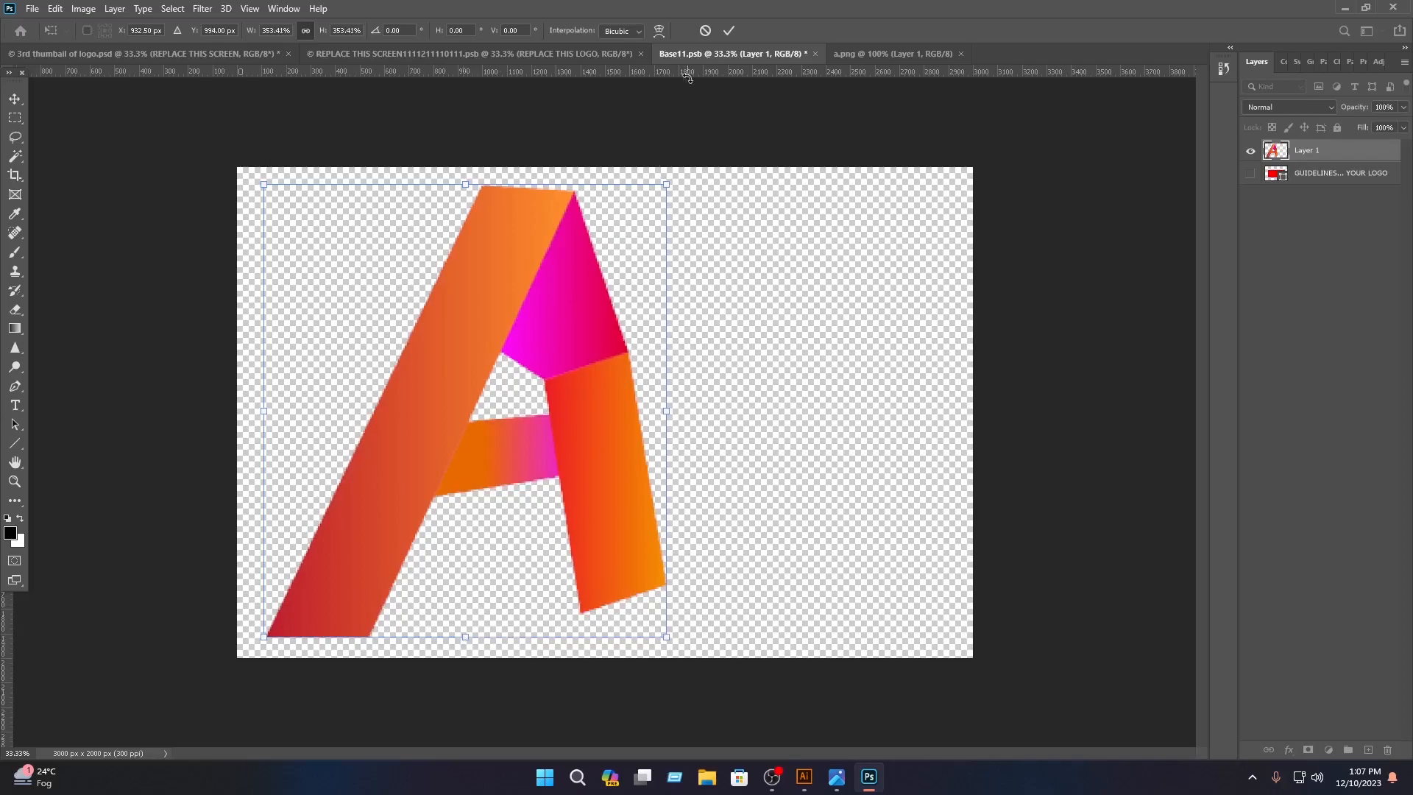
left_click(726, 34)
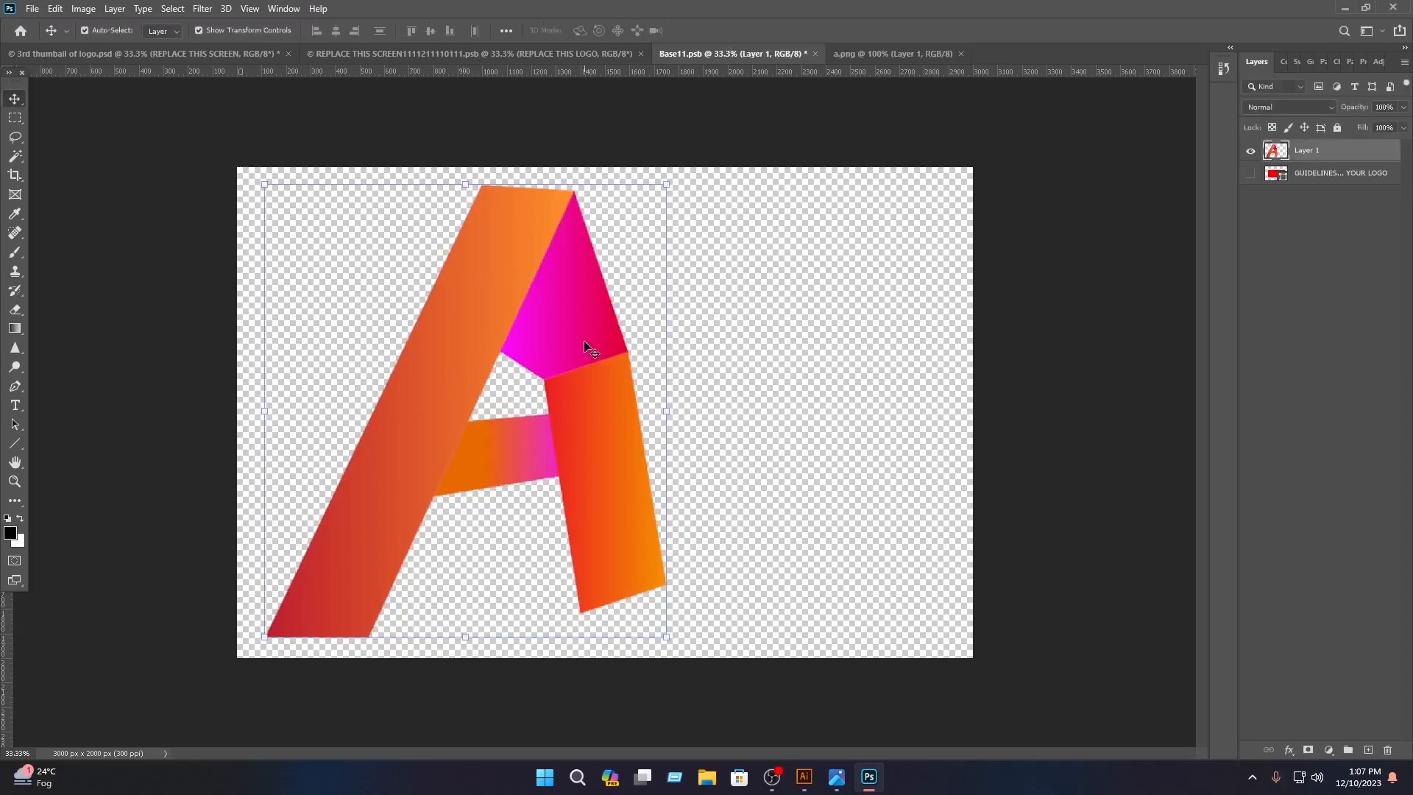
left_click(826, 343)
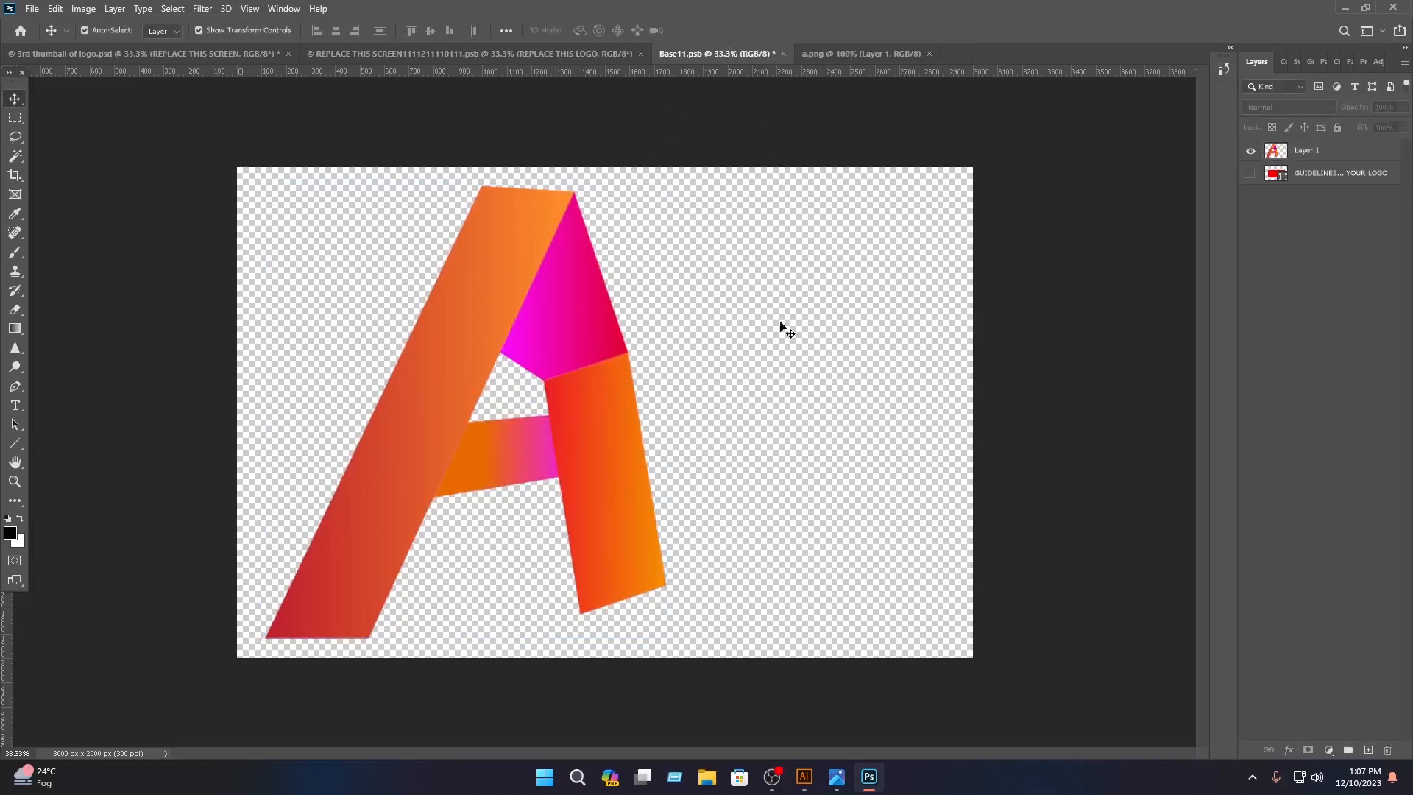
Add the text "Company Name" in Copper Black on the blank area beside the letter A
left_click(16, 405)
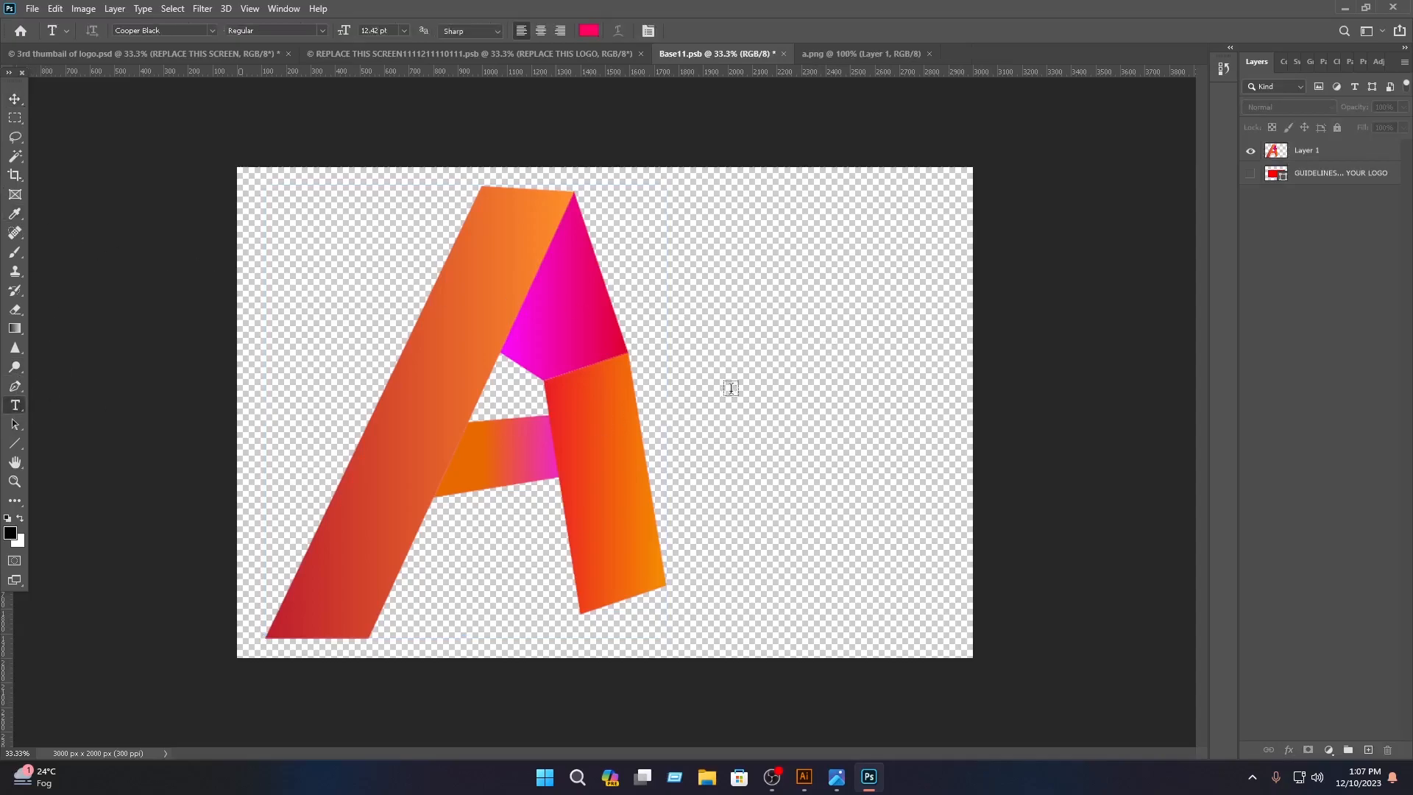
left_click(758, 370)
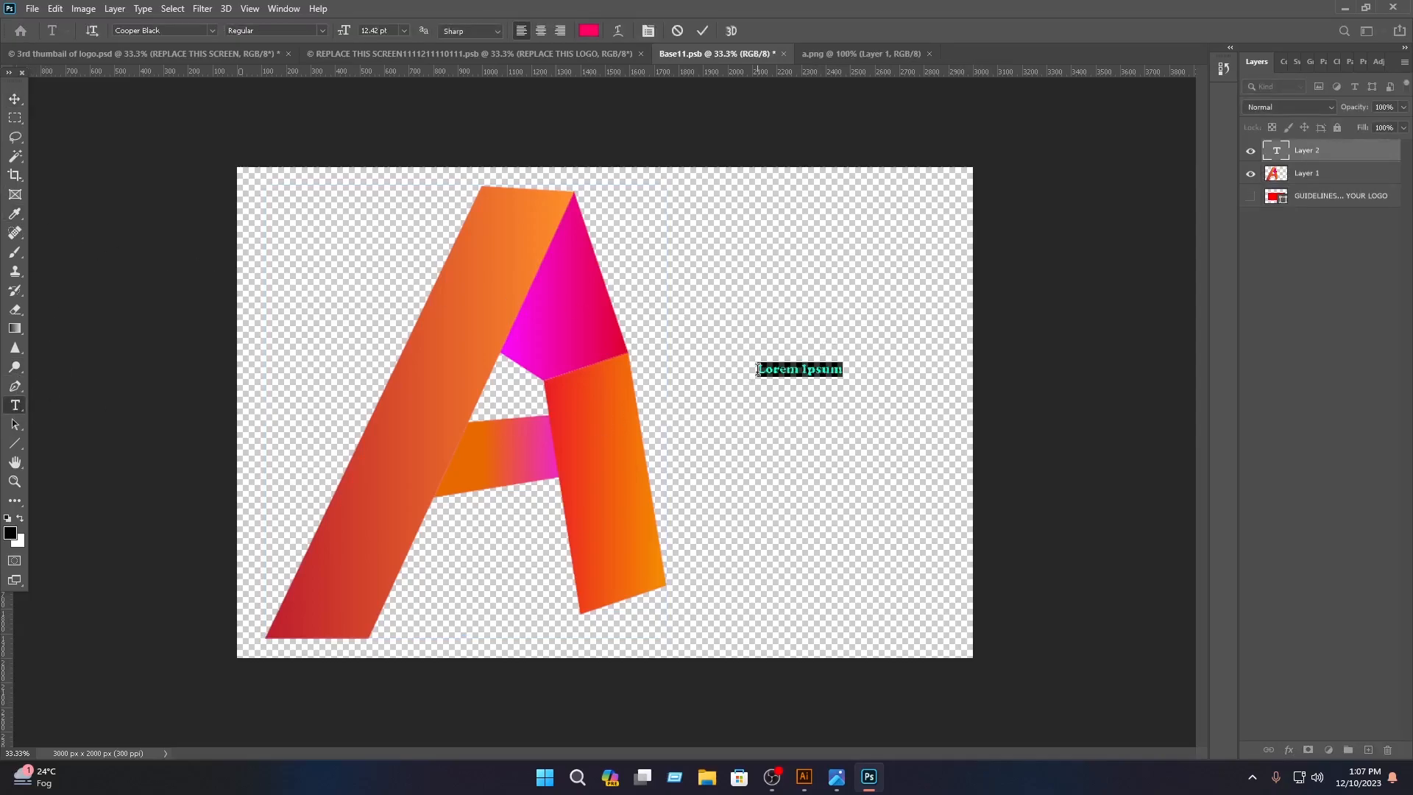
type("Comp")
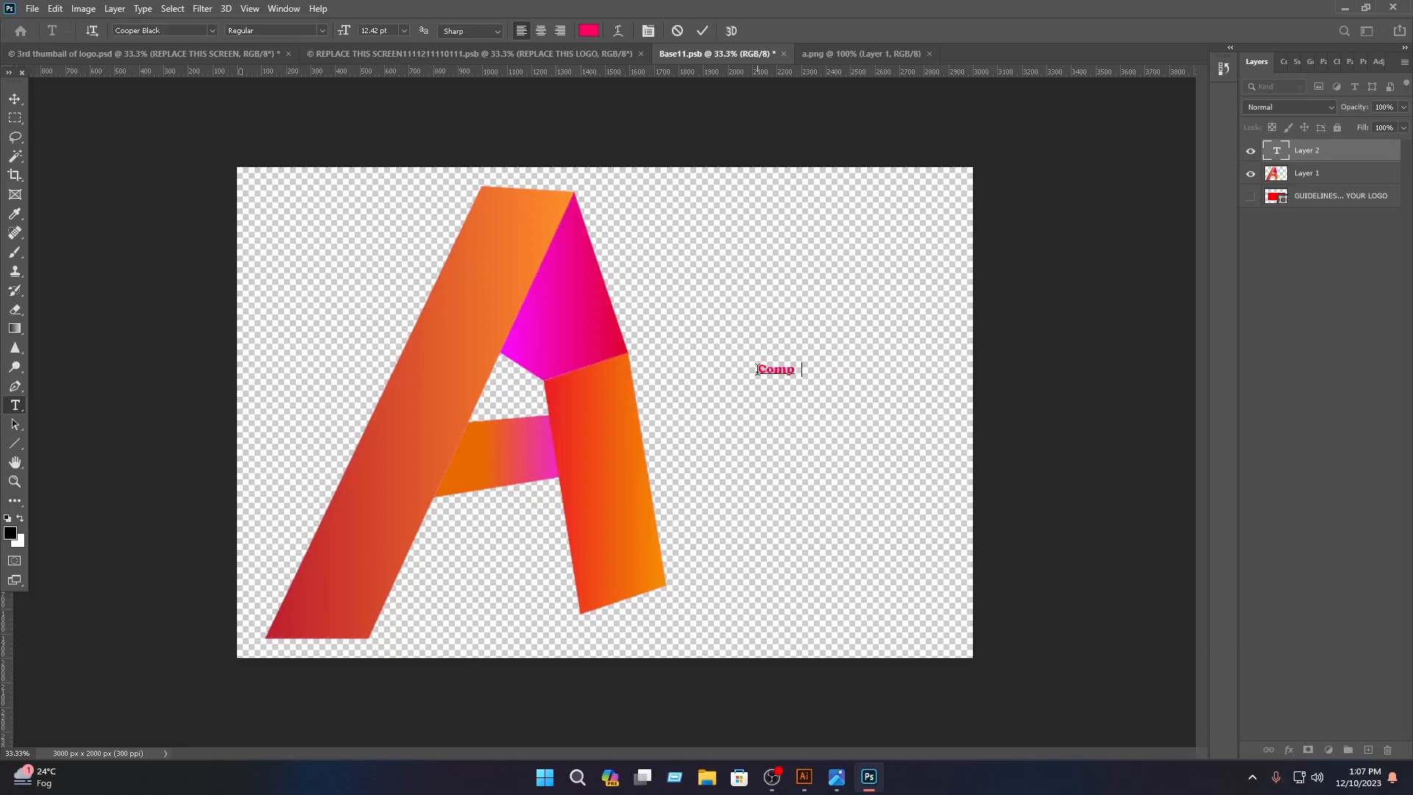
type("any Name")
Recolor the whole company text with orange #f37b2b sampled from the letter A's upper stroke, and commit the text edit
key("ctrl+a")
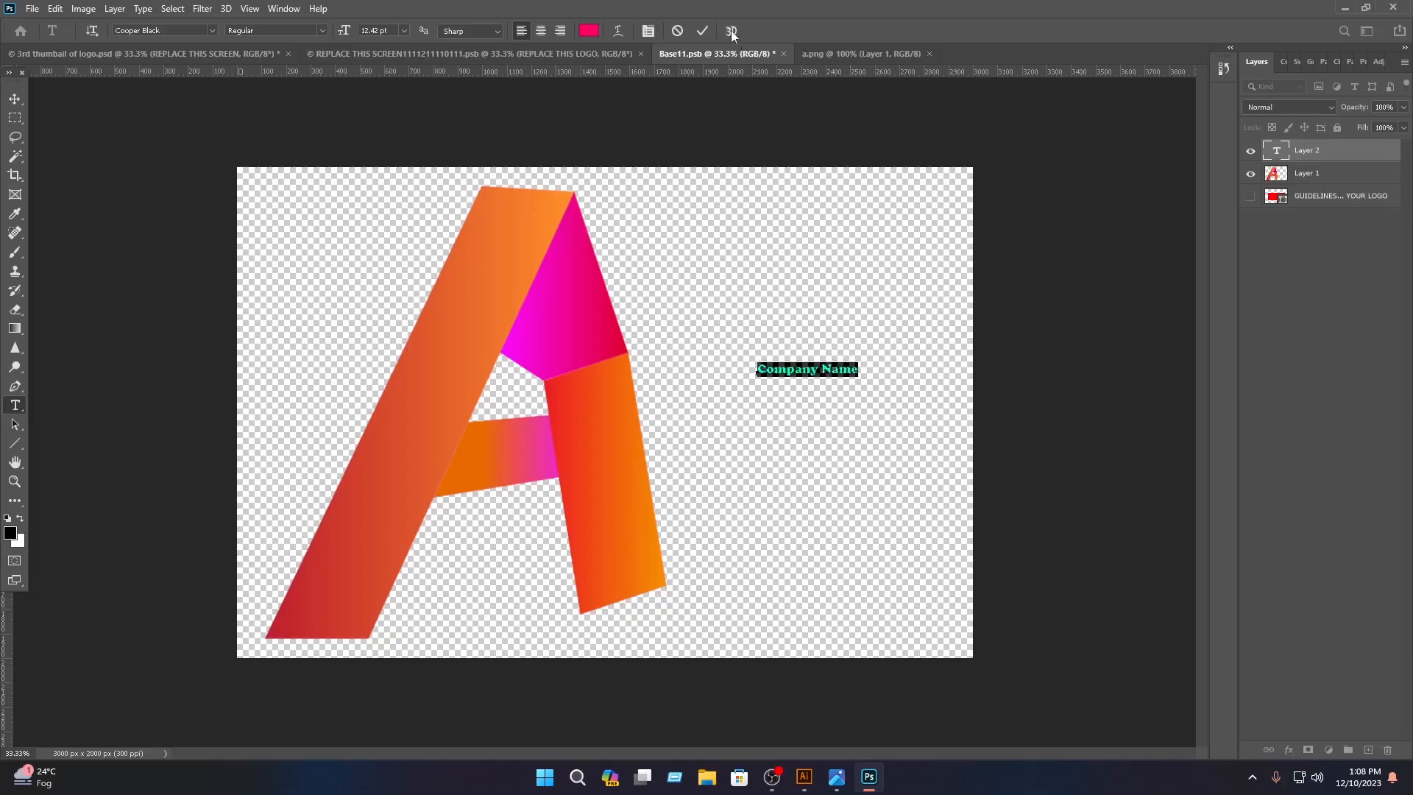
left_click(587, 30)
left_click(507, 280)
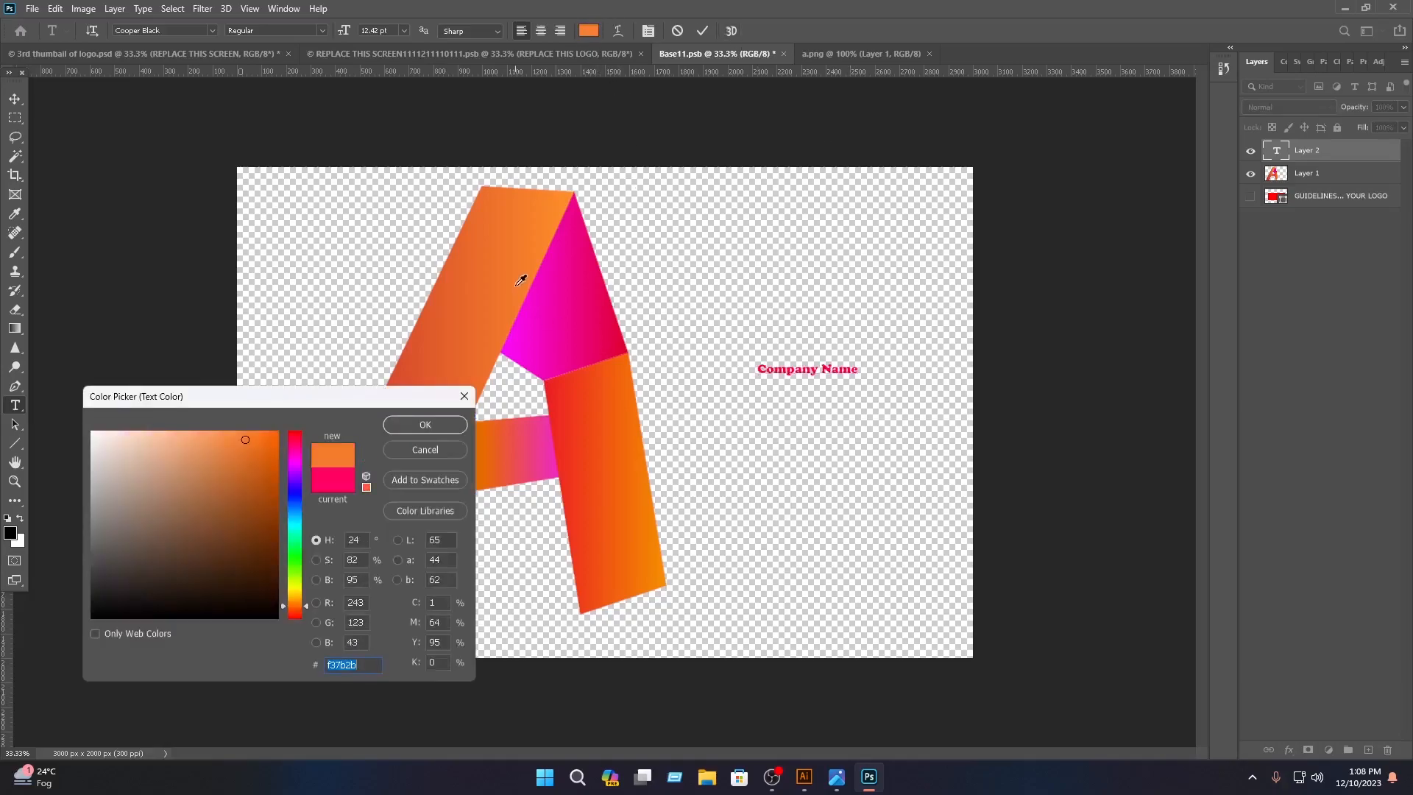
left_click(433, 427)
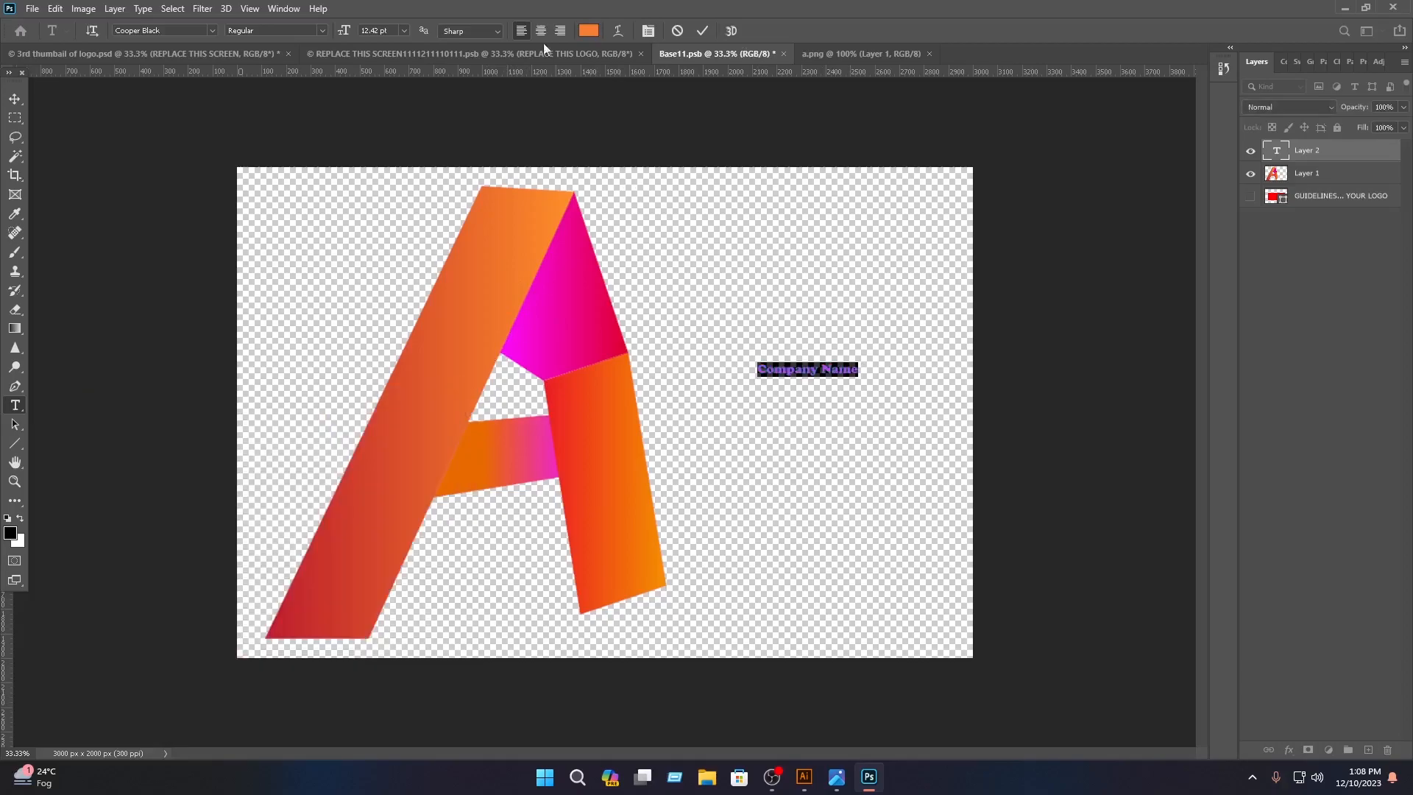
left_click(703, 31)
Move the company text down slightly and enlarge it proportionally to span the blank area beside the A, finishing with about 106% scaling
left_click(15, 99)
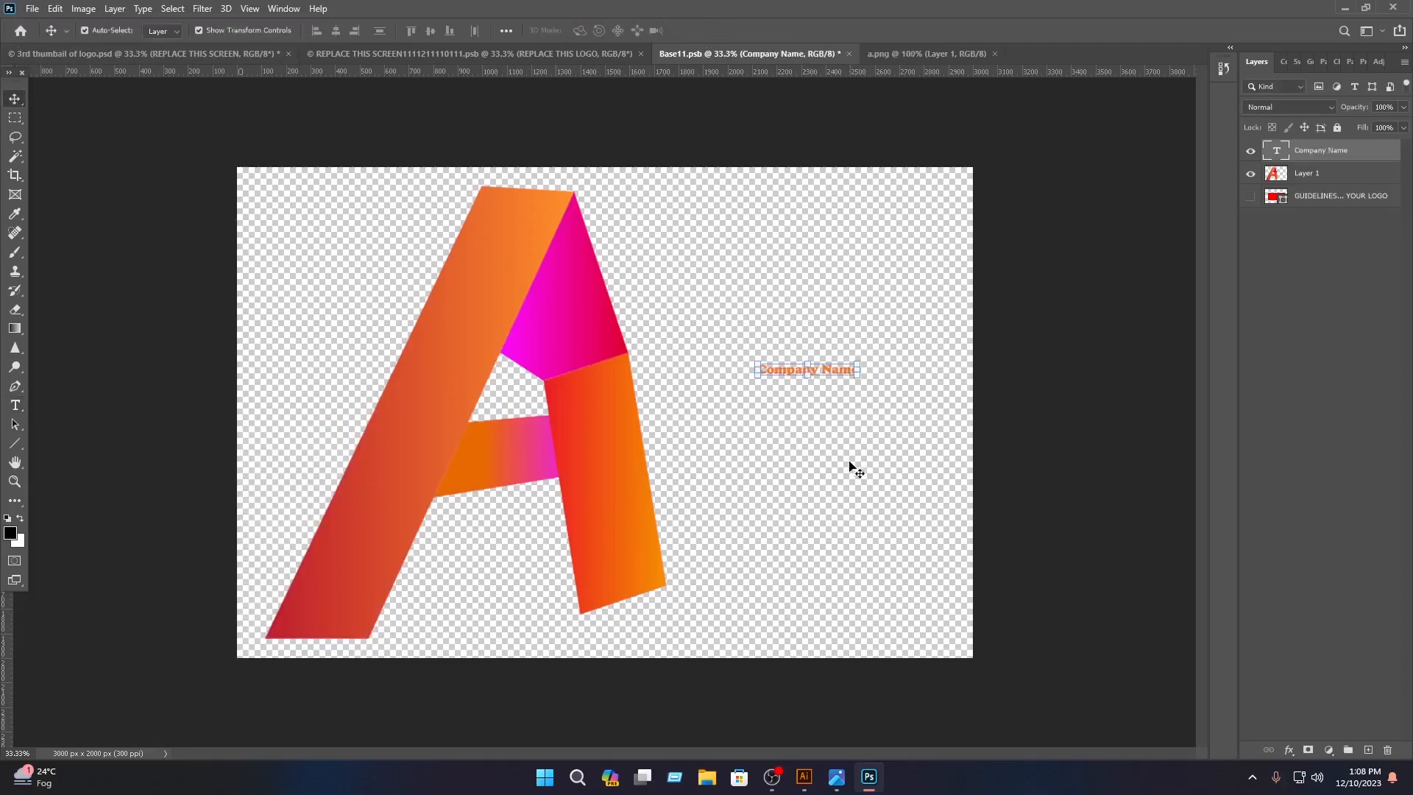
left_click_drag(801, 373, 802, 402)
left_click(730, 31)
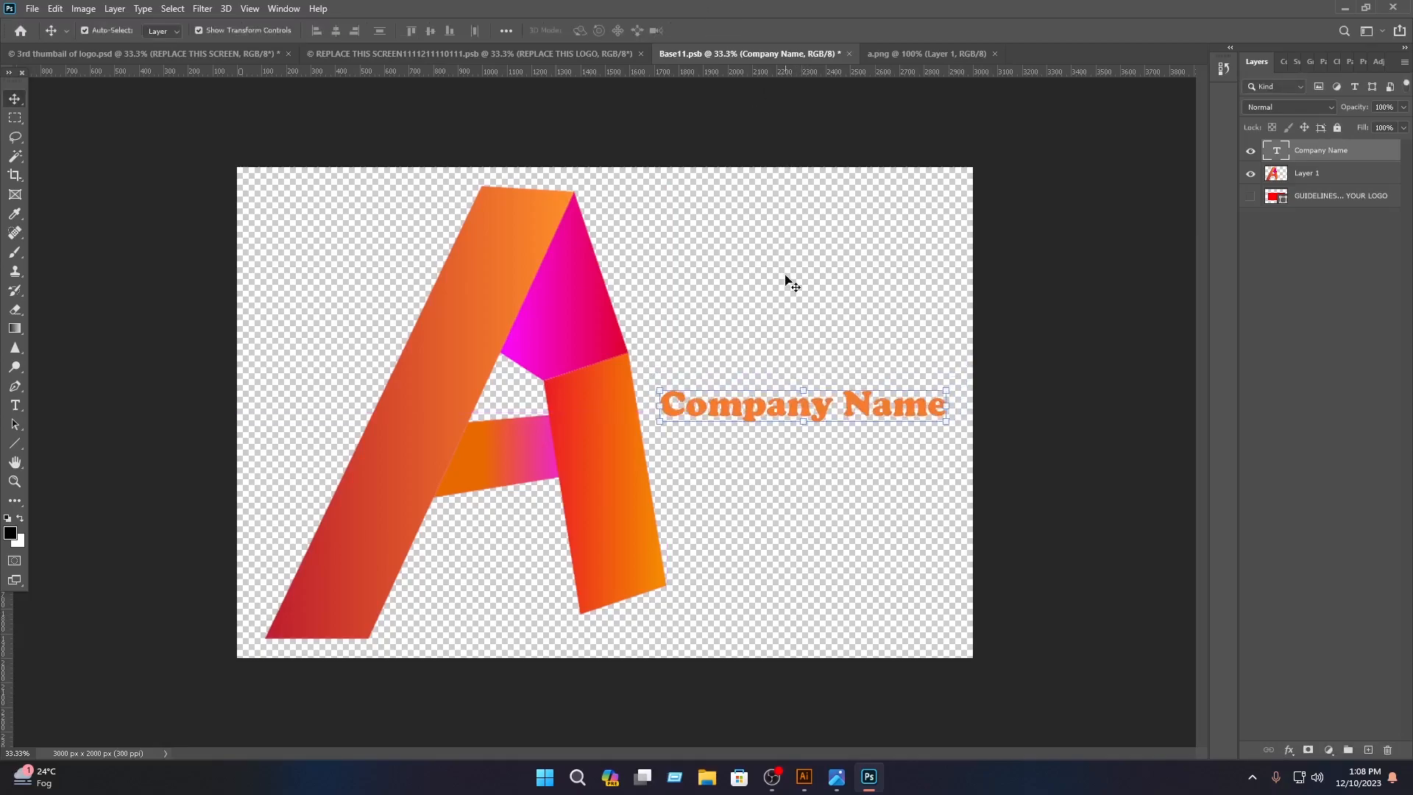
left_click_drag(802, 386, 802, 383)
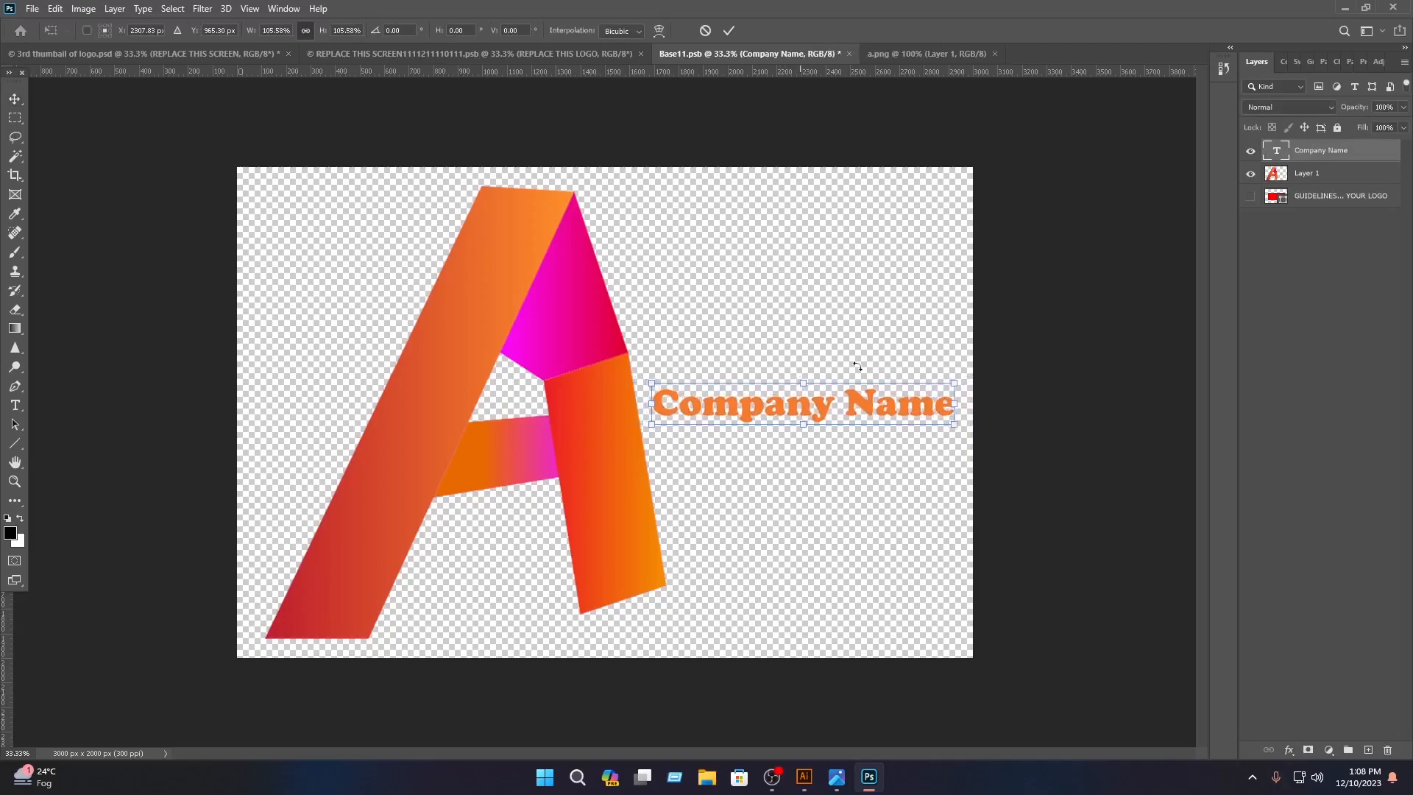
left_click(729, 31)
left_click(806, 311)
key("ctrl")
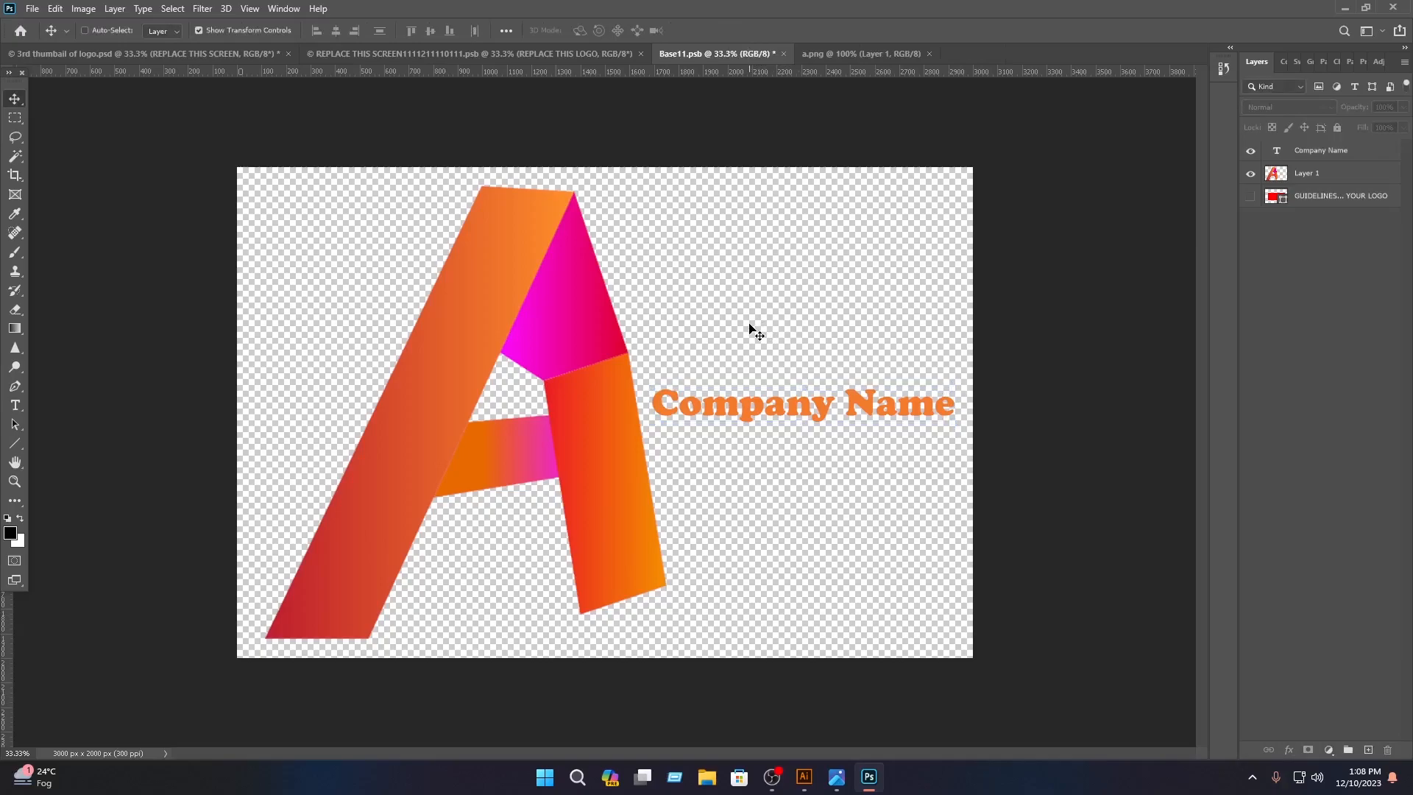
Save Base11.psb to update the logo mockup, and close both Base11.psb and a.png
key("ctrl+s")
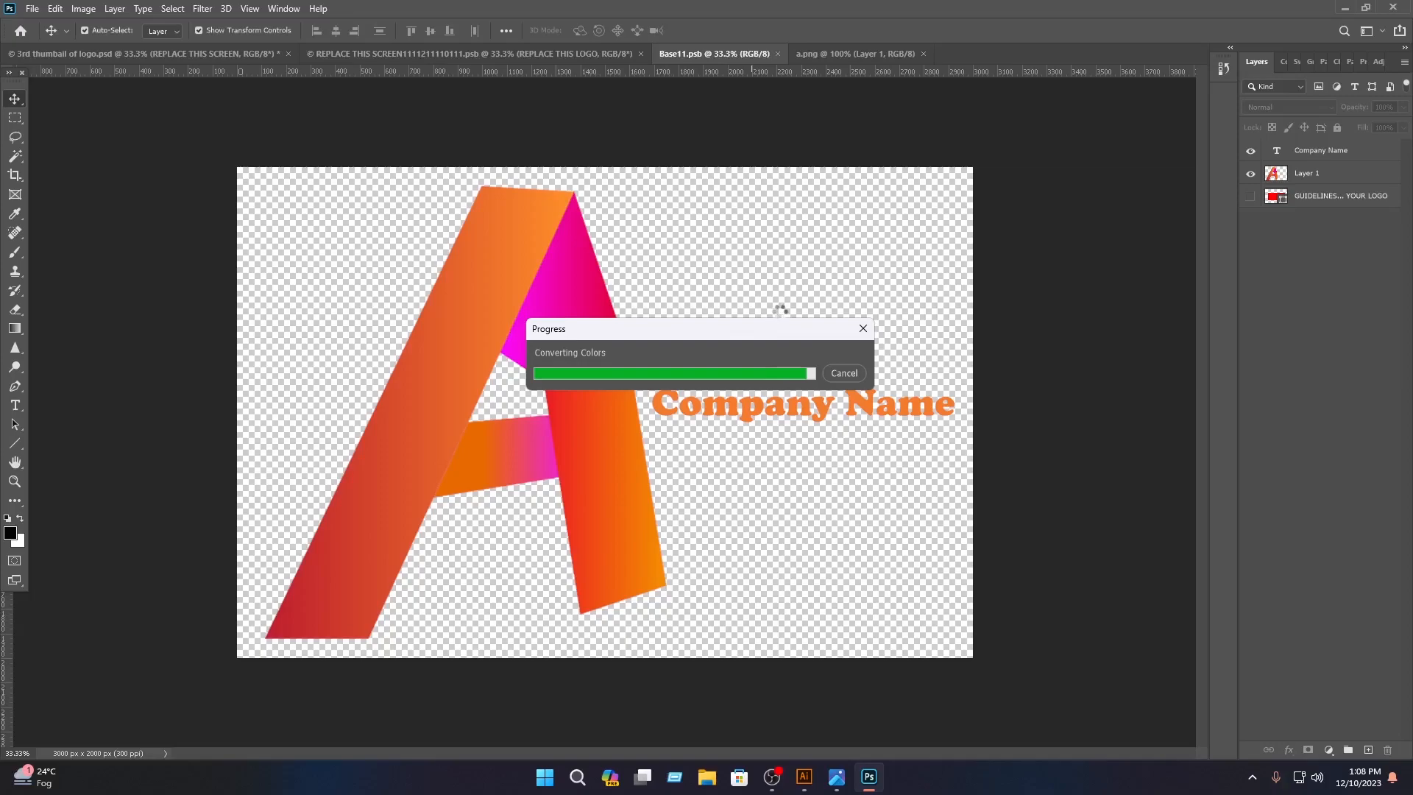
left_click(783, 54)
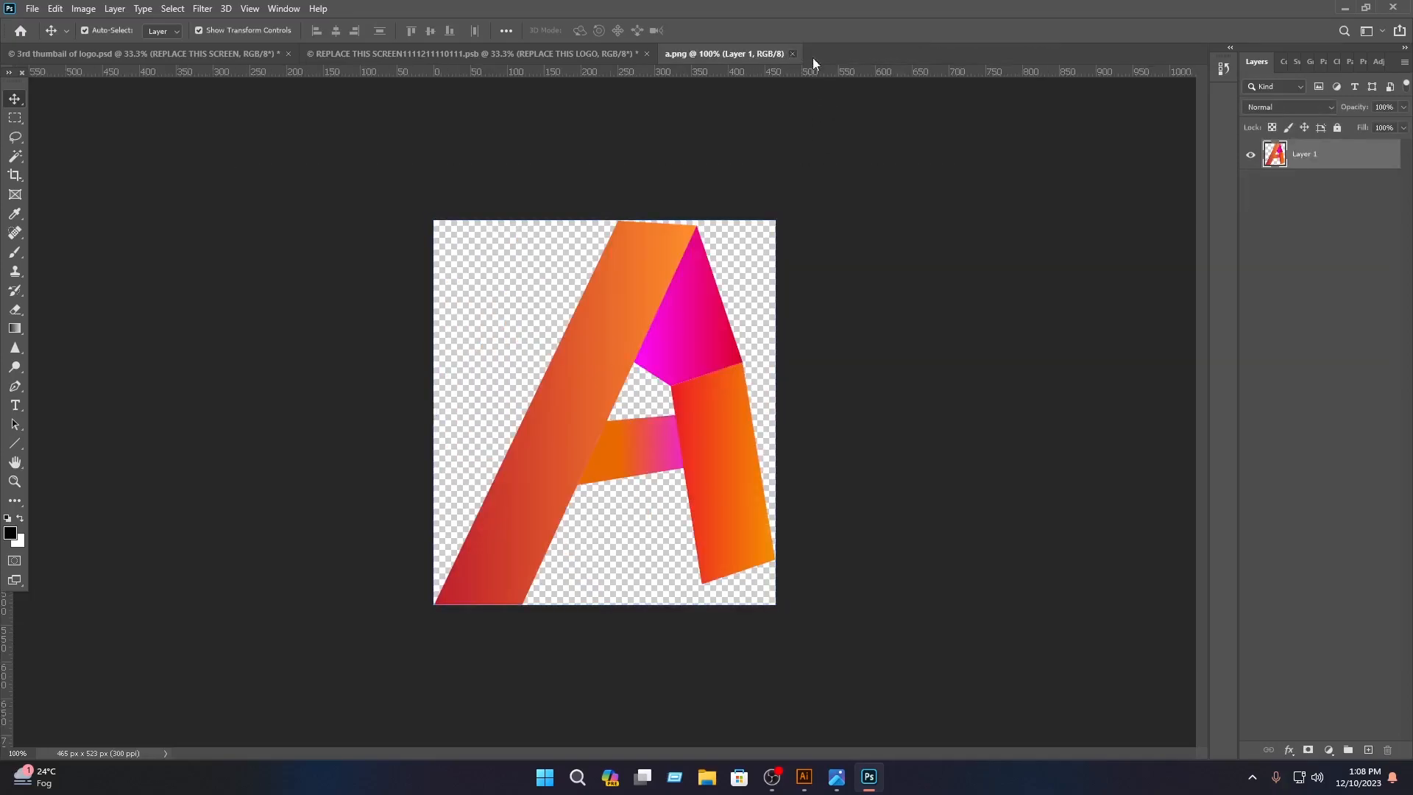
key("ctrl+w")
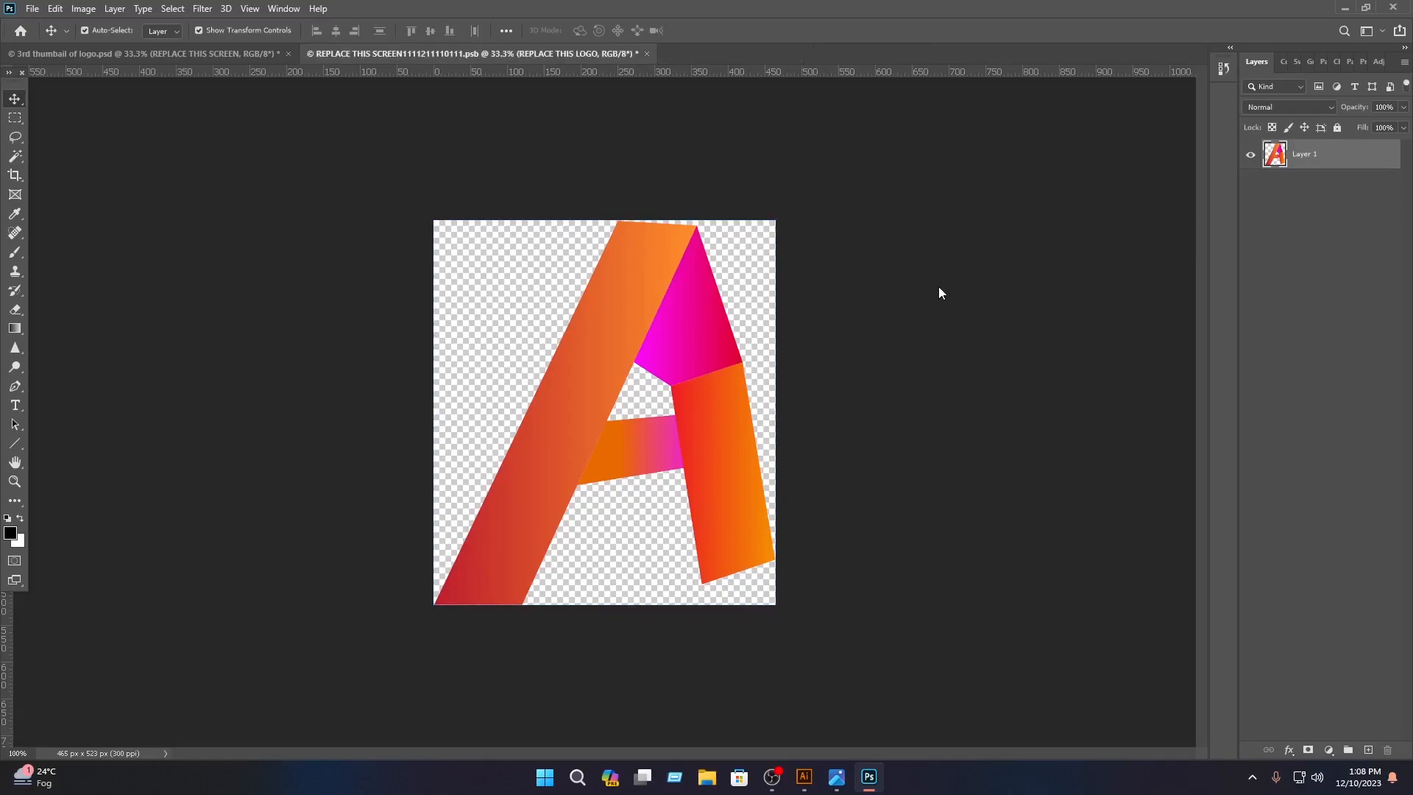
left_click(1138, 295)
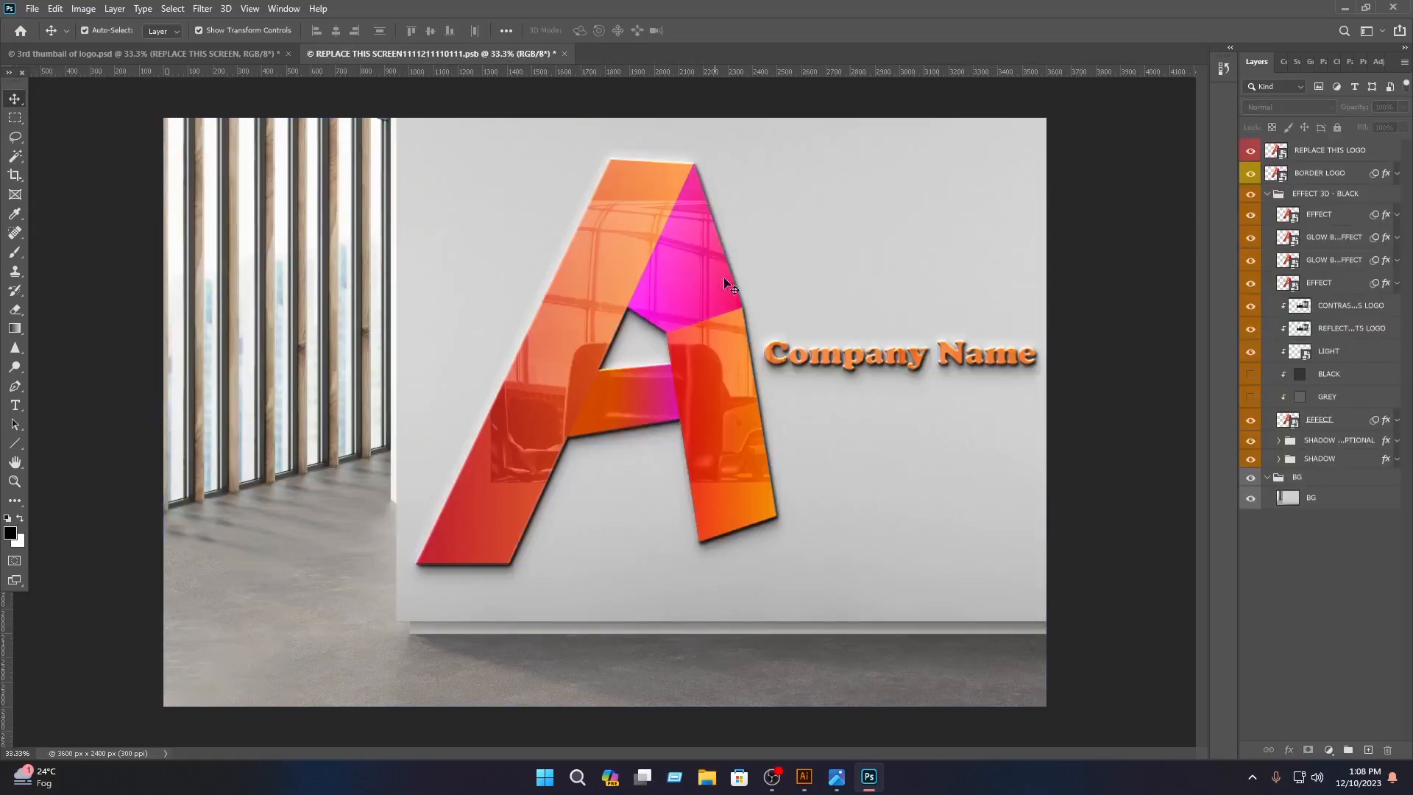